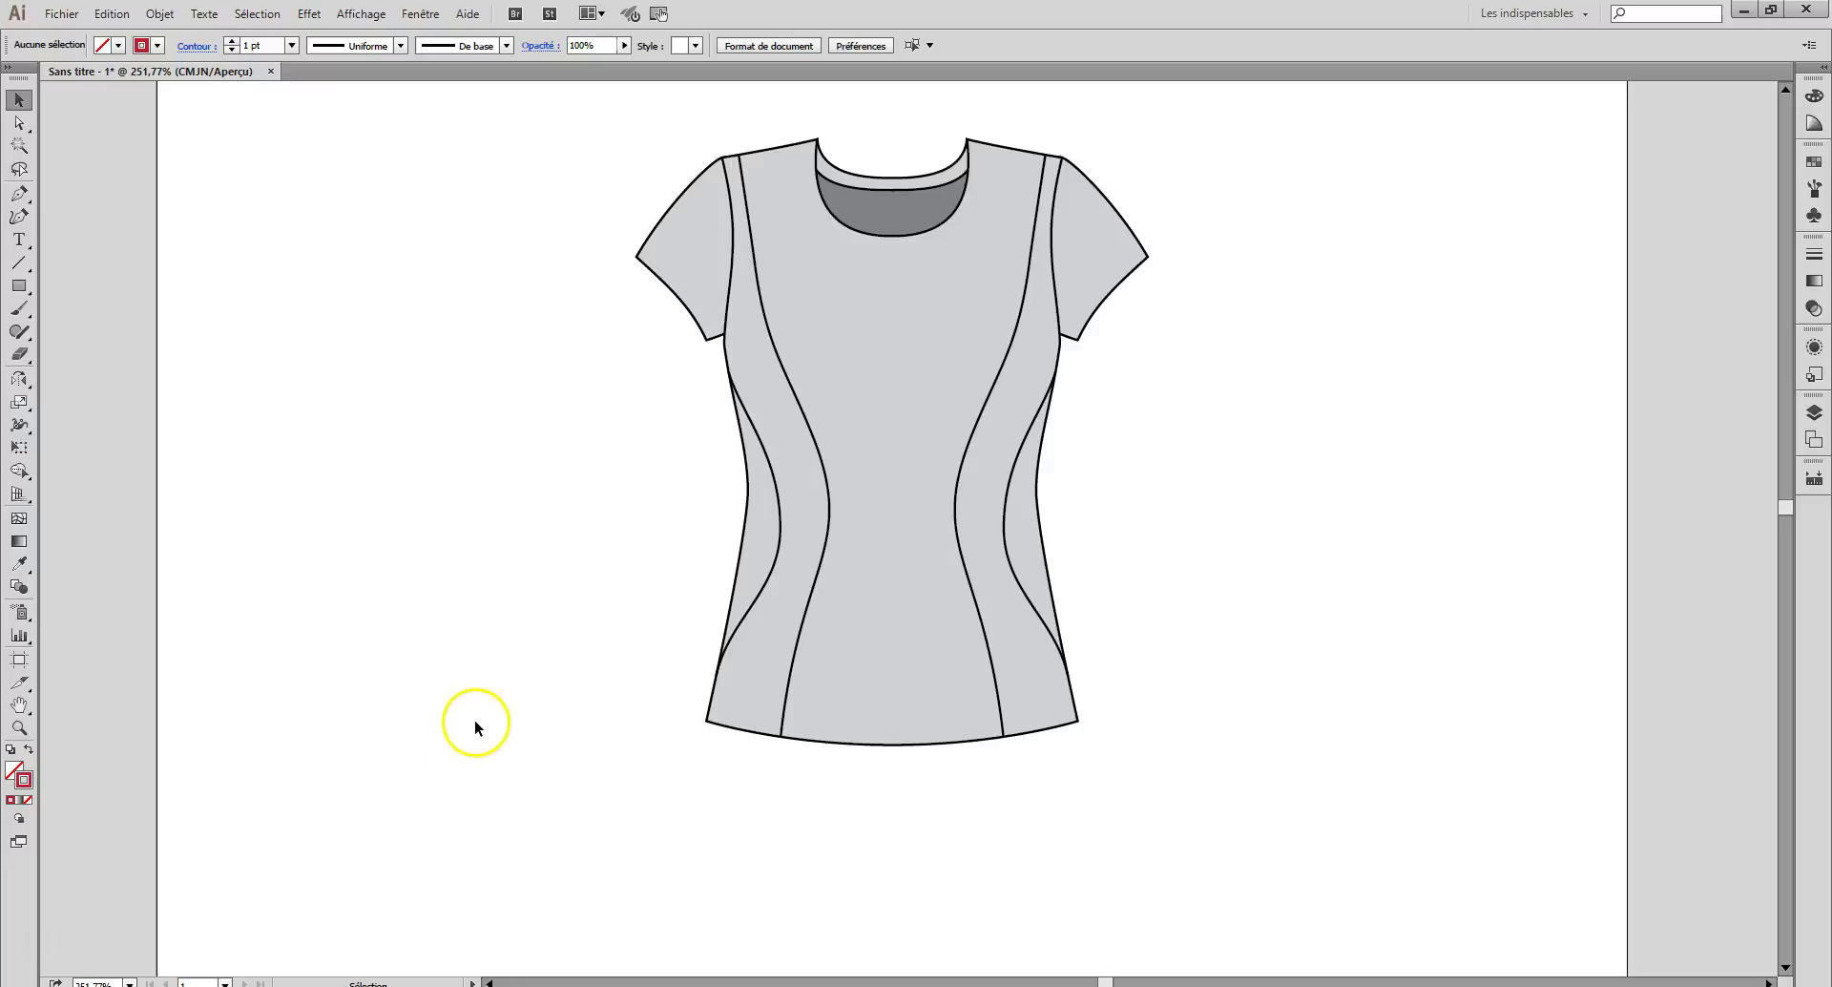
Step: Duplicate the front neckline curve in place as a separate open path from shoulder point to shoulder point
left_click(20, 124)
left_click(20, 727)
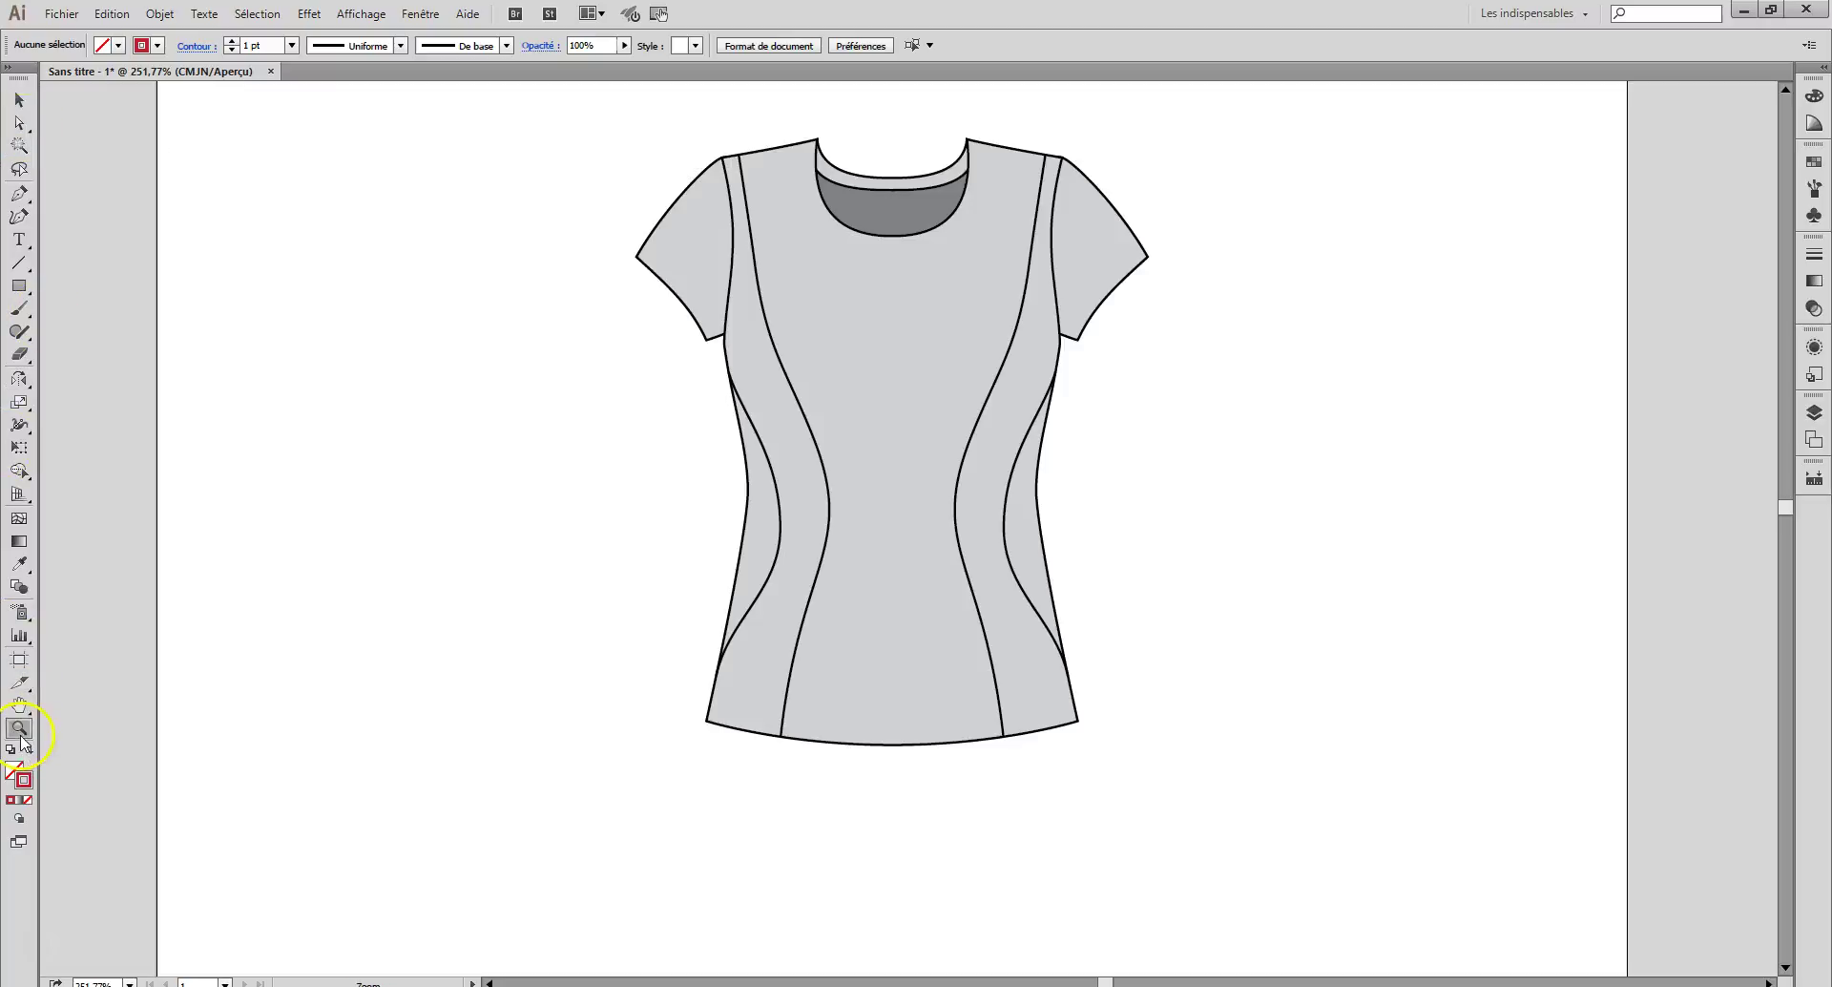
left_click_drag(785, 130, 1035, 281)
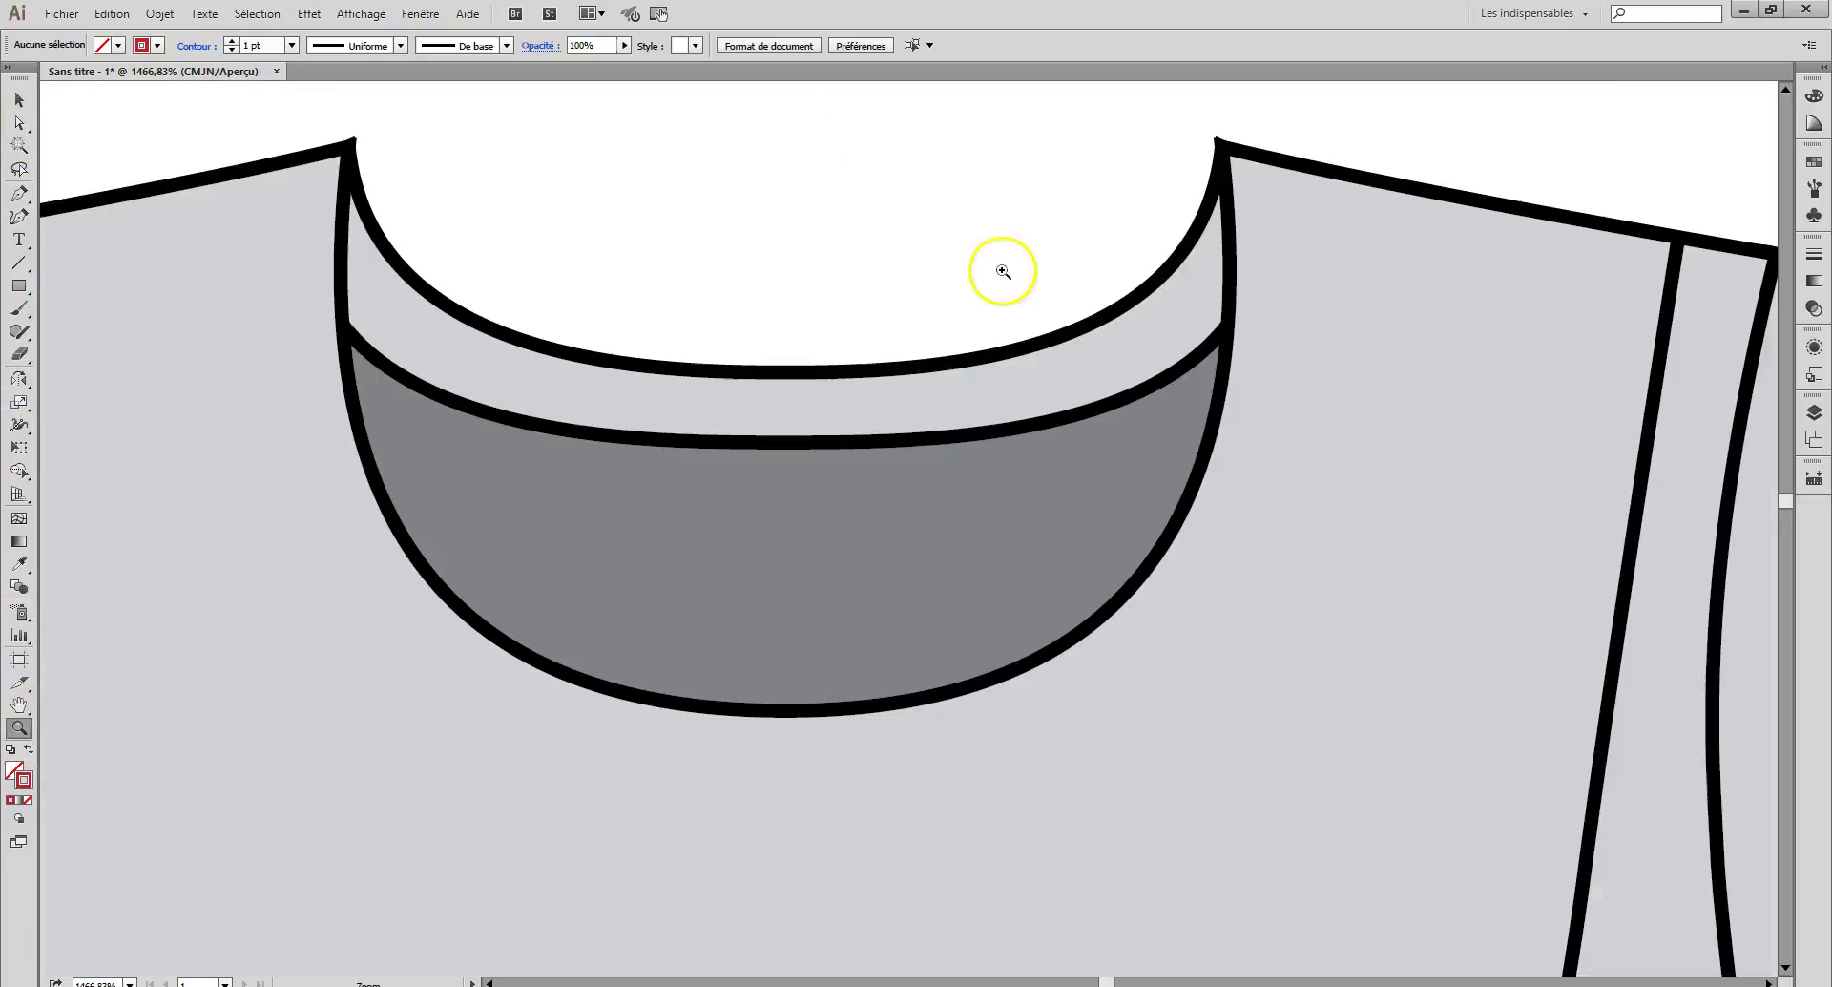
left_click(20, 124)
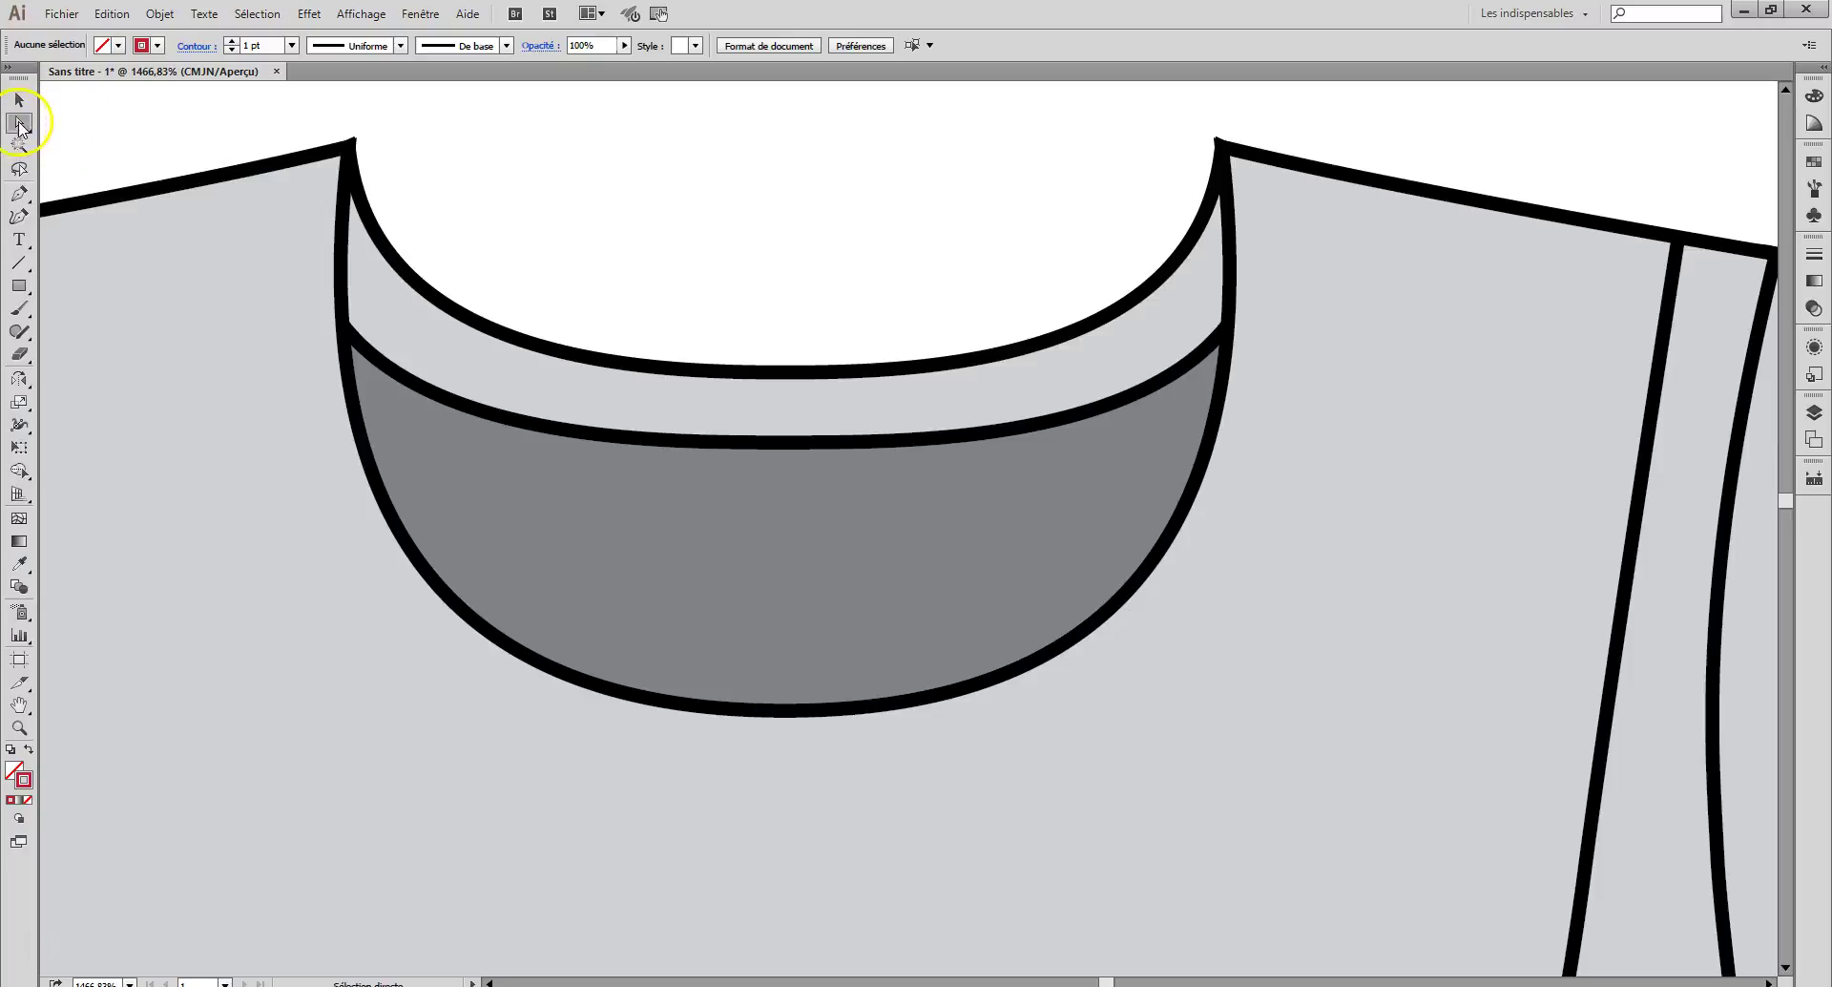
left_click(779, 711)
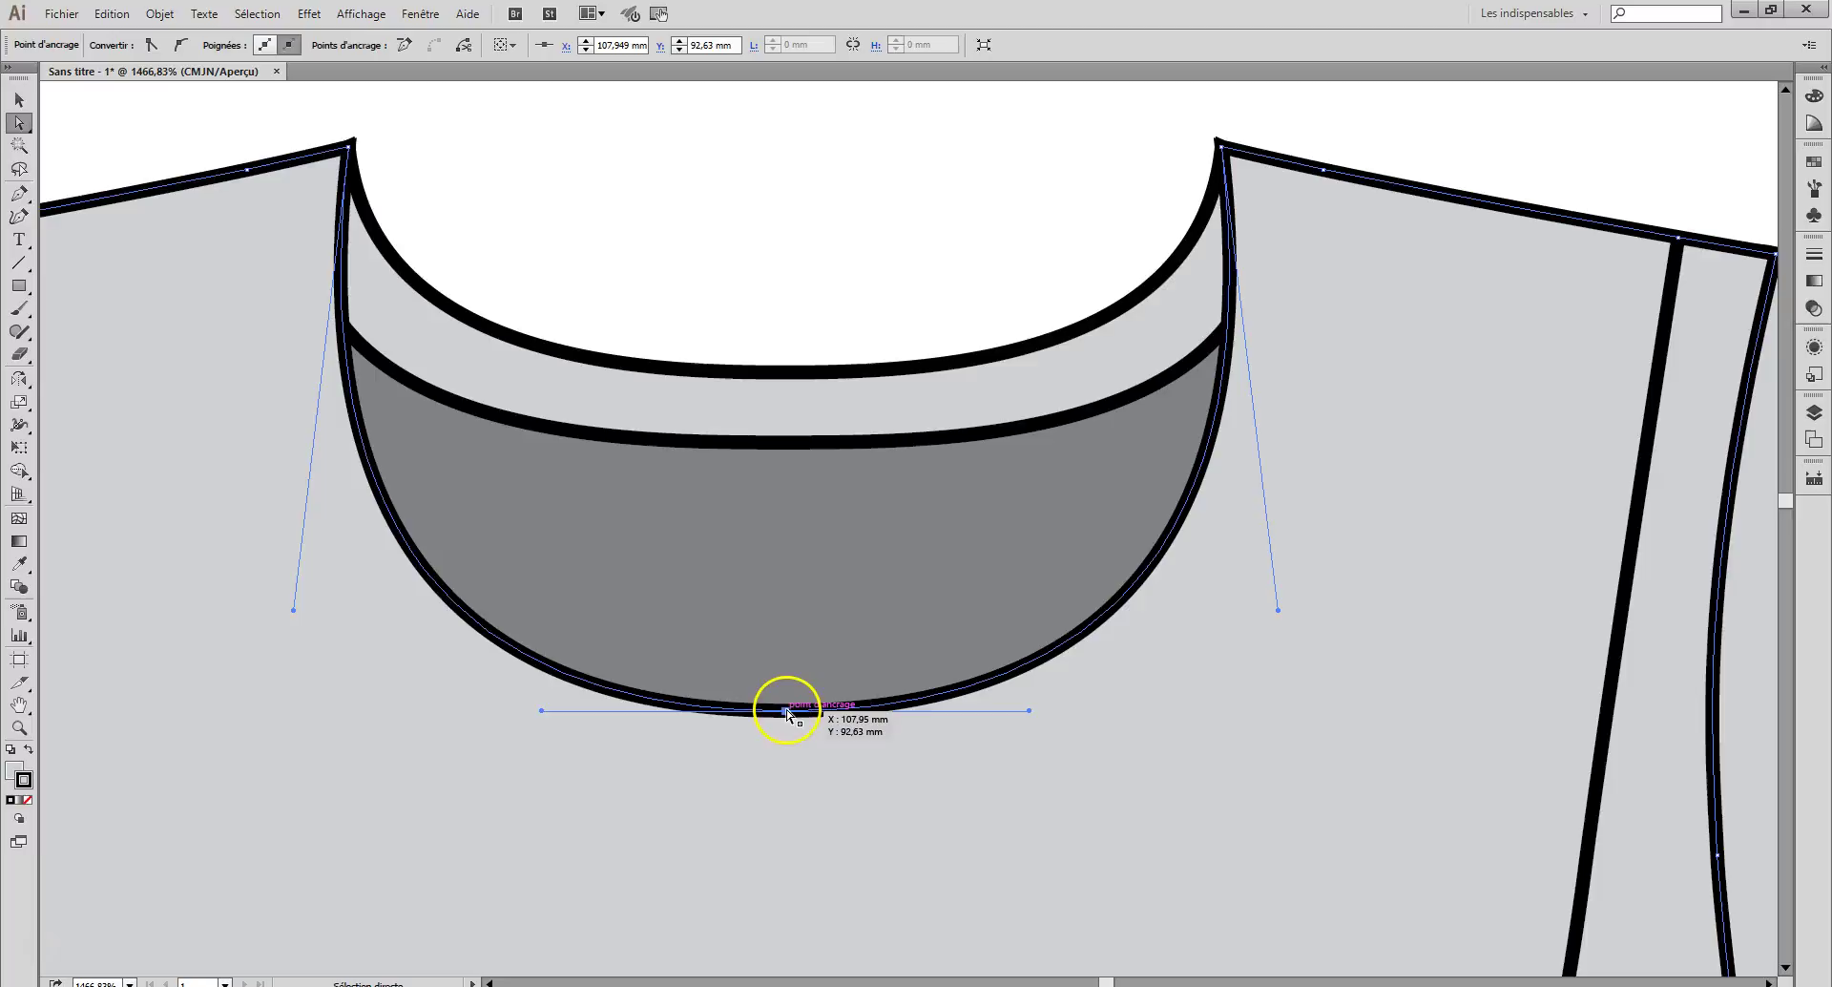
left_click_drag(786, 711, 828, 833)
left_click(875, 720)
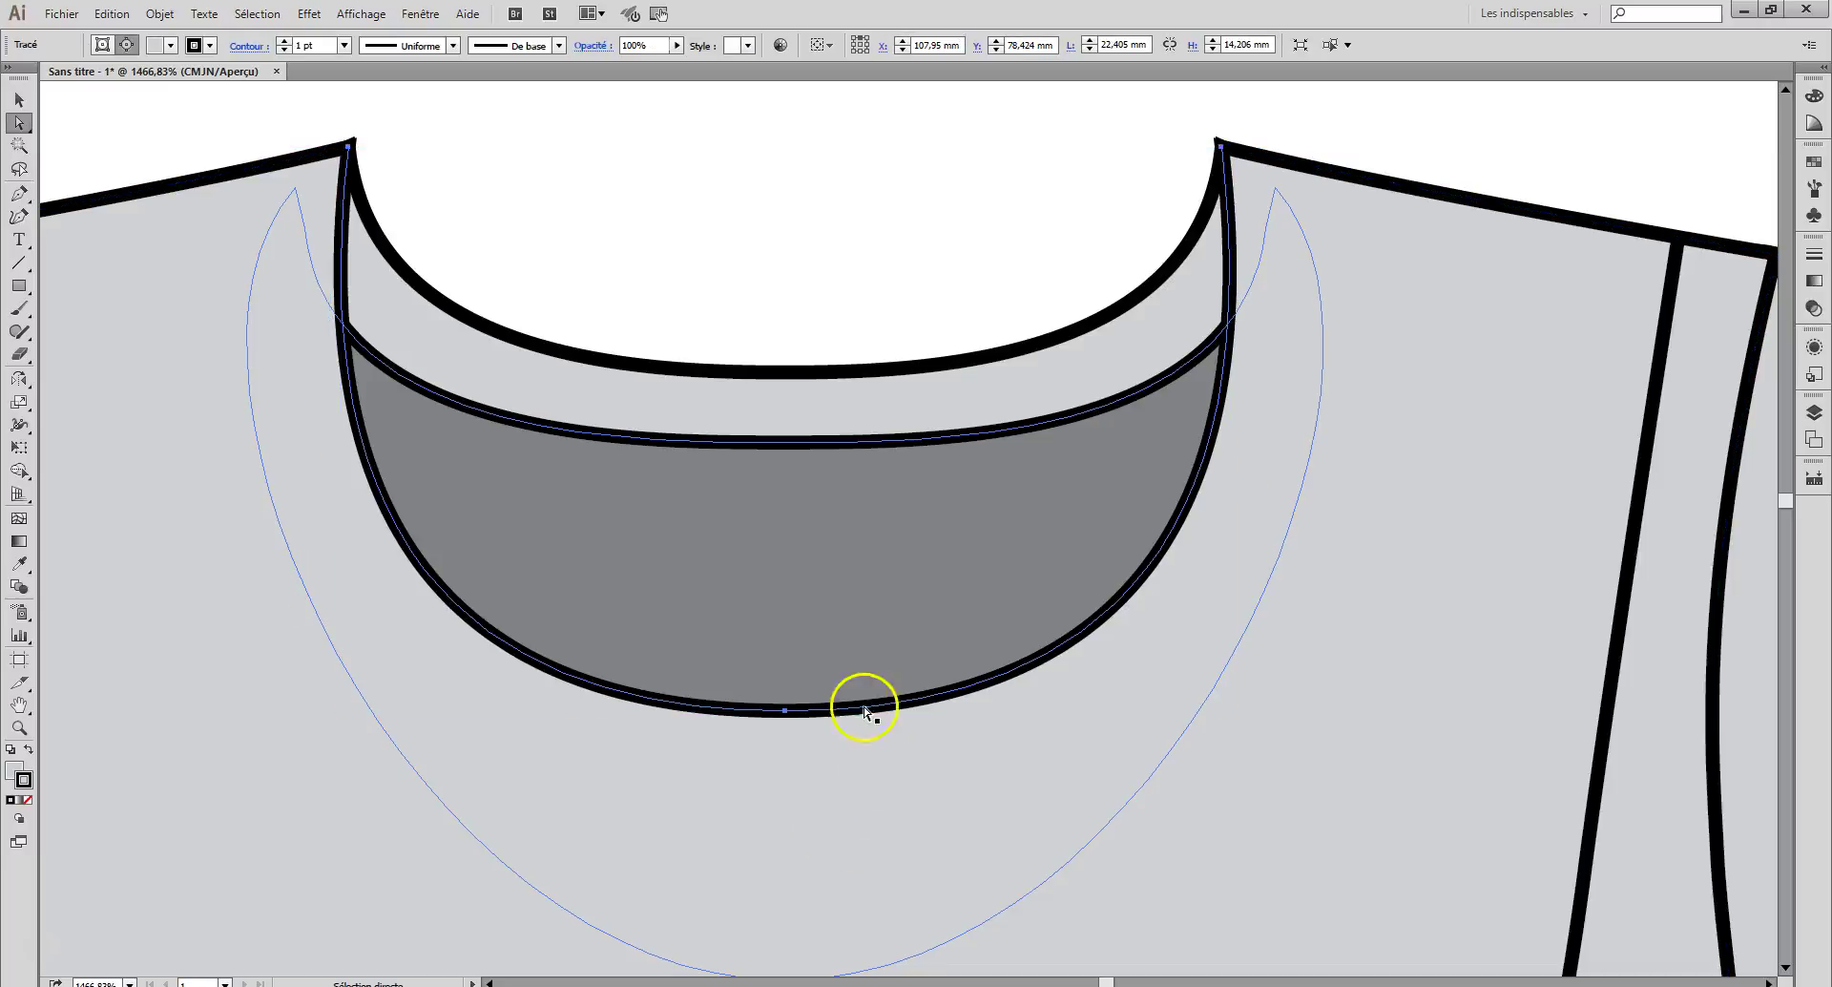
Step: Remove the fill from the neckline copy and shift it about 0.7 mm downward
left_click(171, 46)
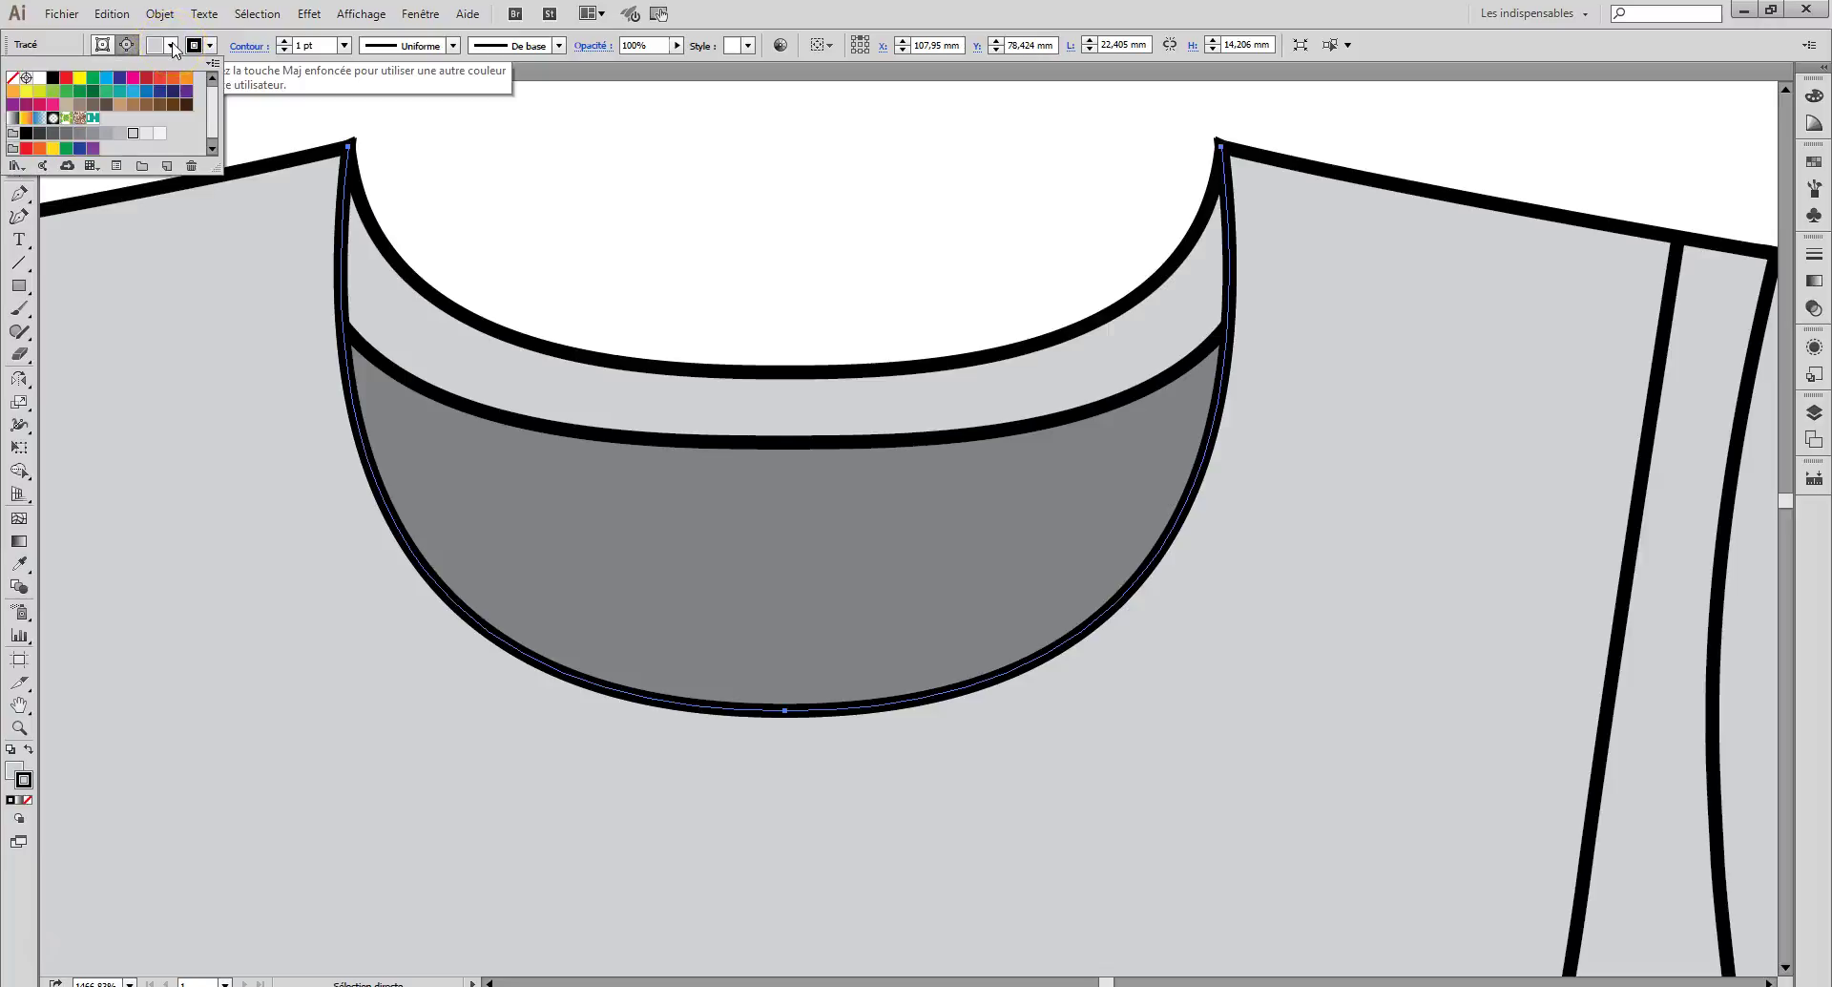
left_click(13, 77)
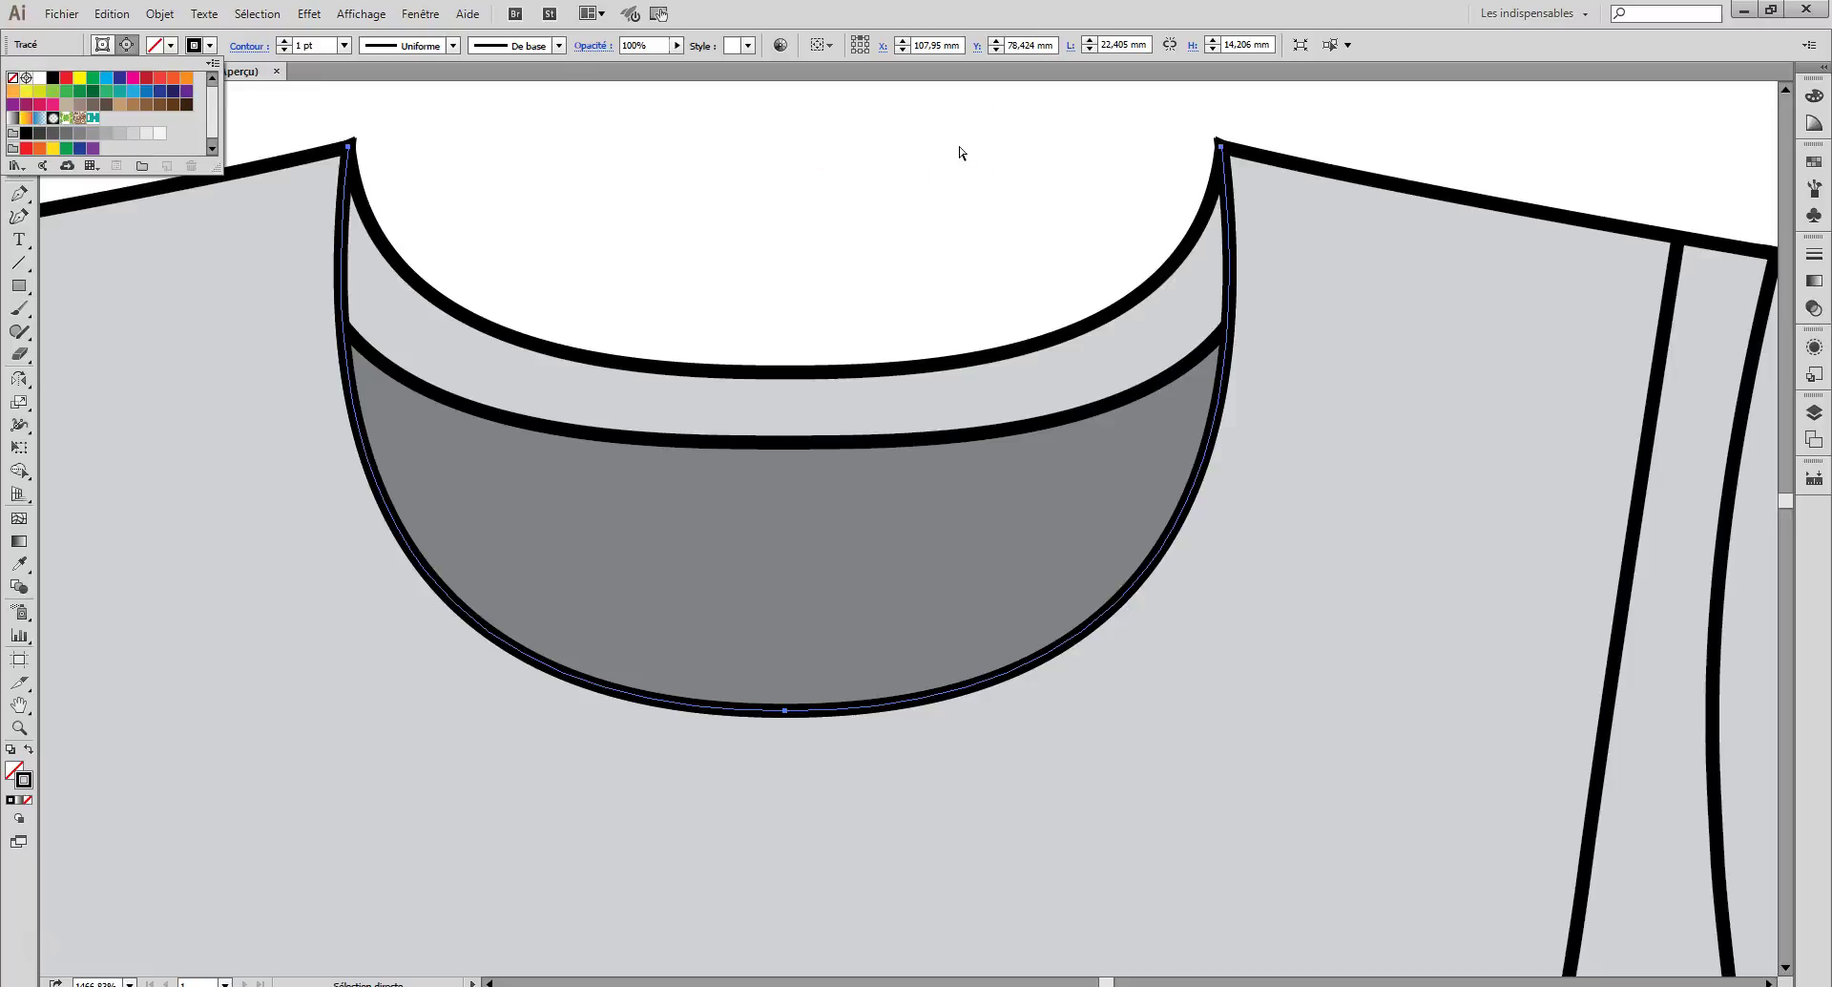
key("Escape")
key("Down")
key("Down")
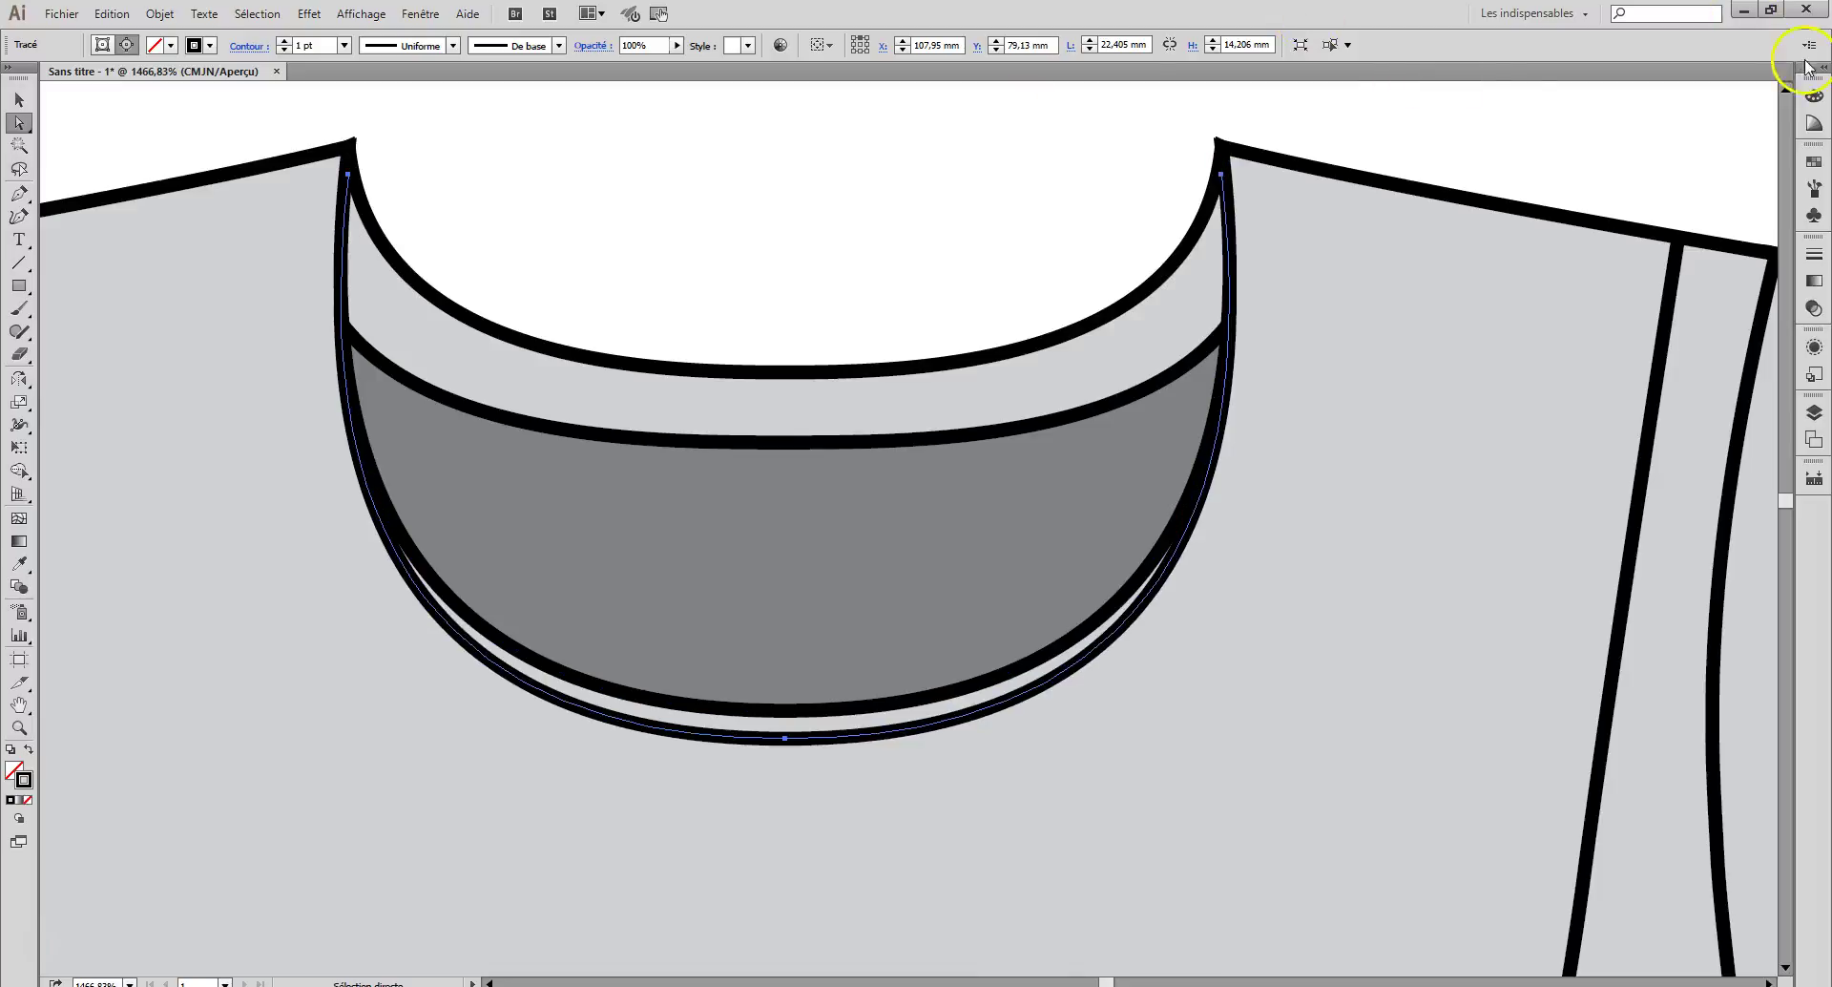
Step: Apply the "surpiqûre simple centrée" brush to the neckline copy and reposition its end and lowest anchor points just outside the neckline
left_click(1814, 188)
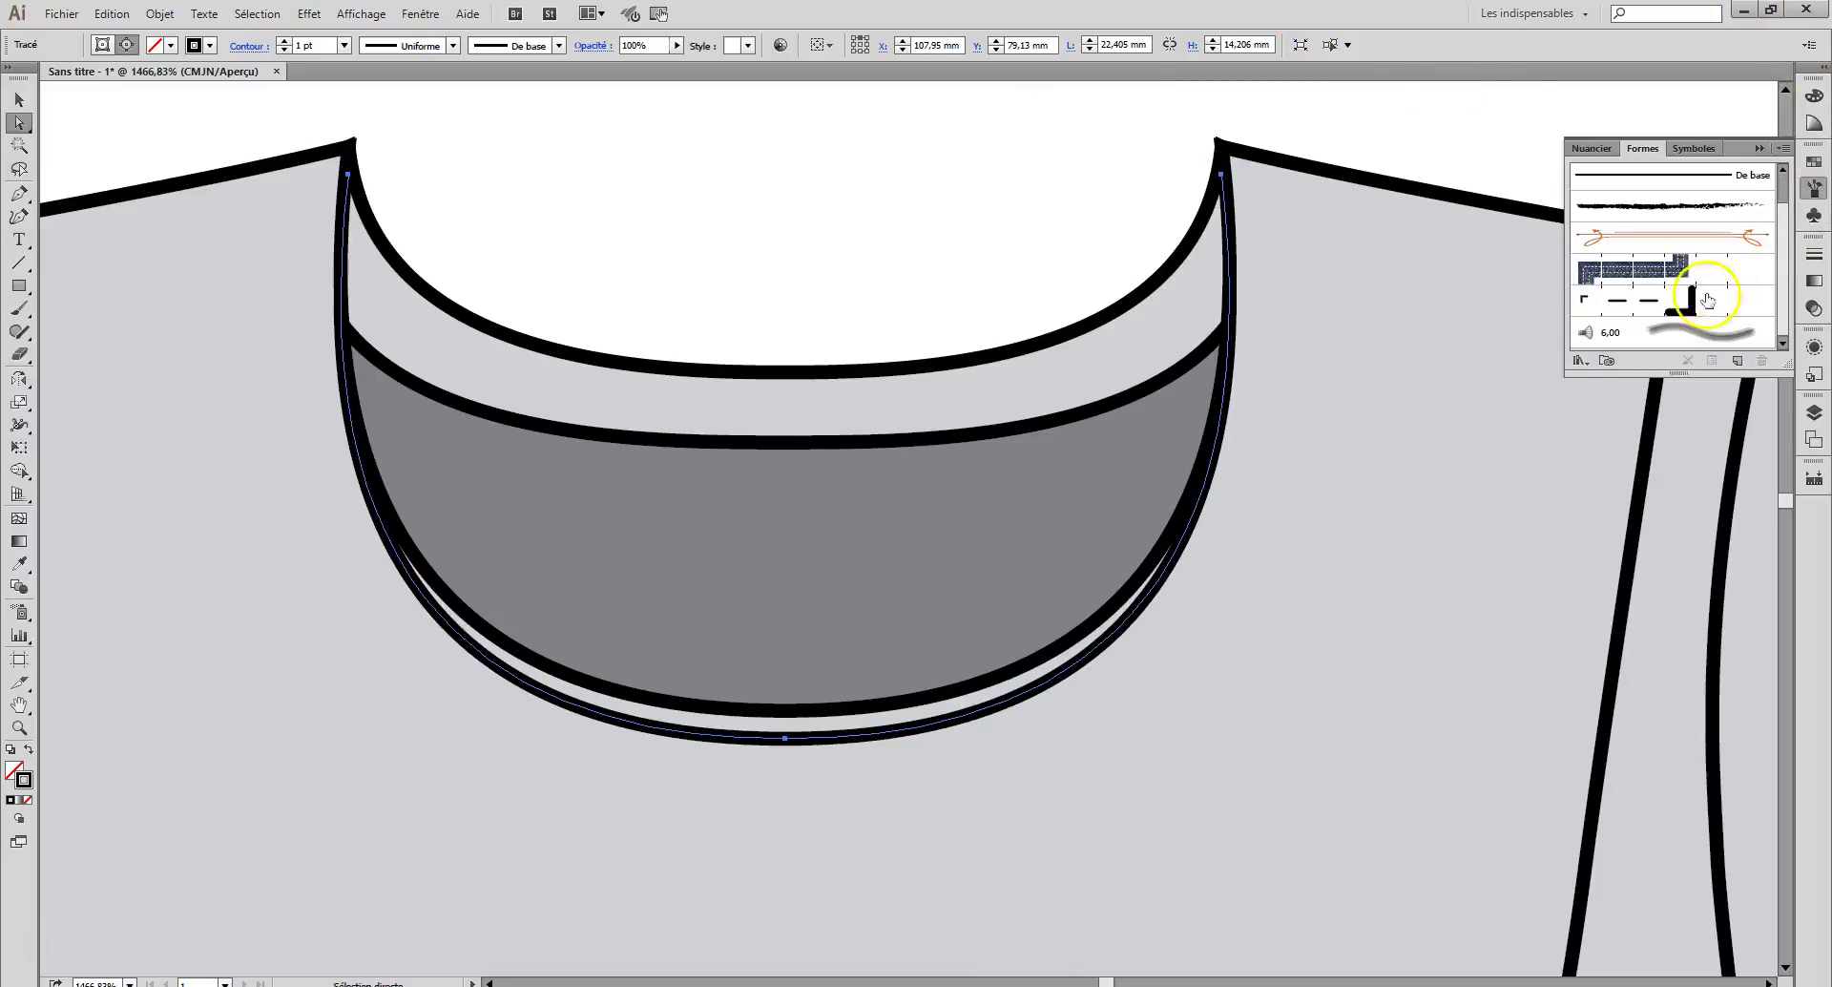
left_click(1656, 292)
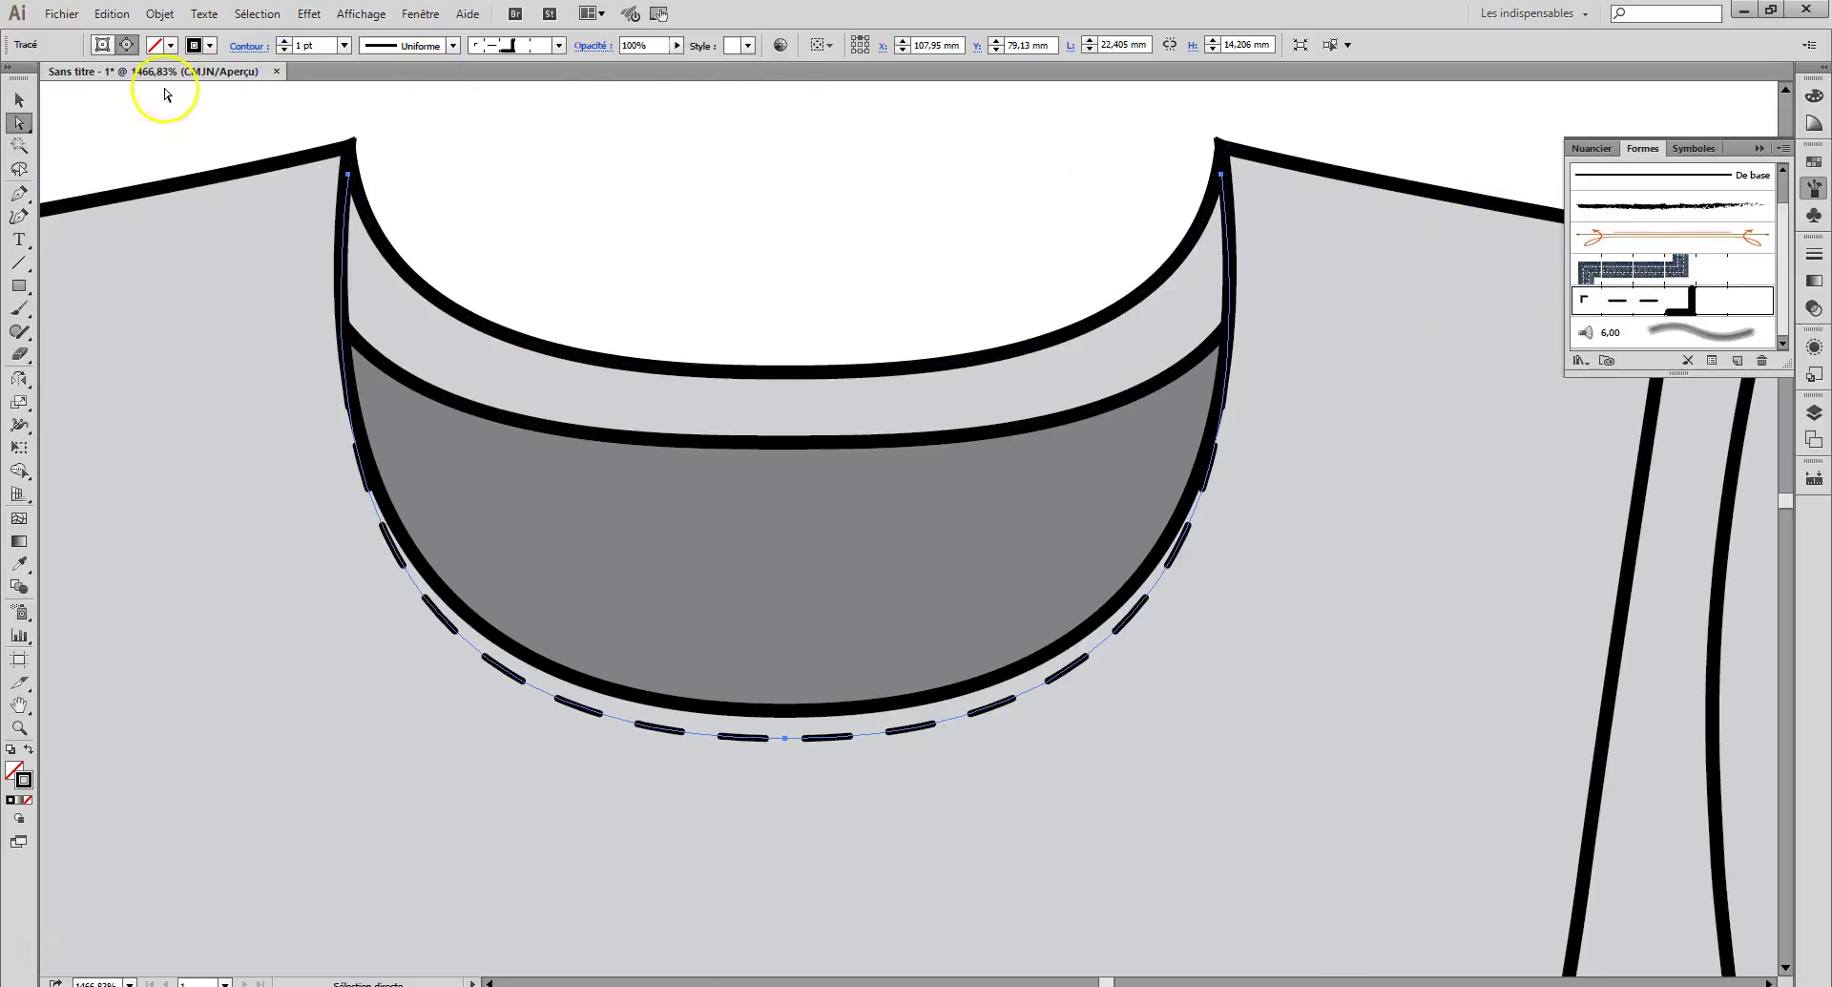
left_click_drag(1222, 174, 1245, 160)
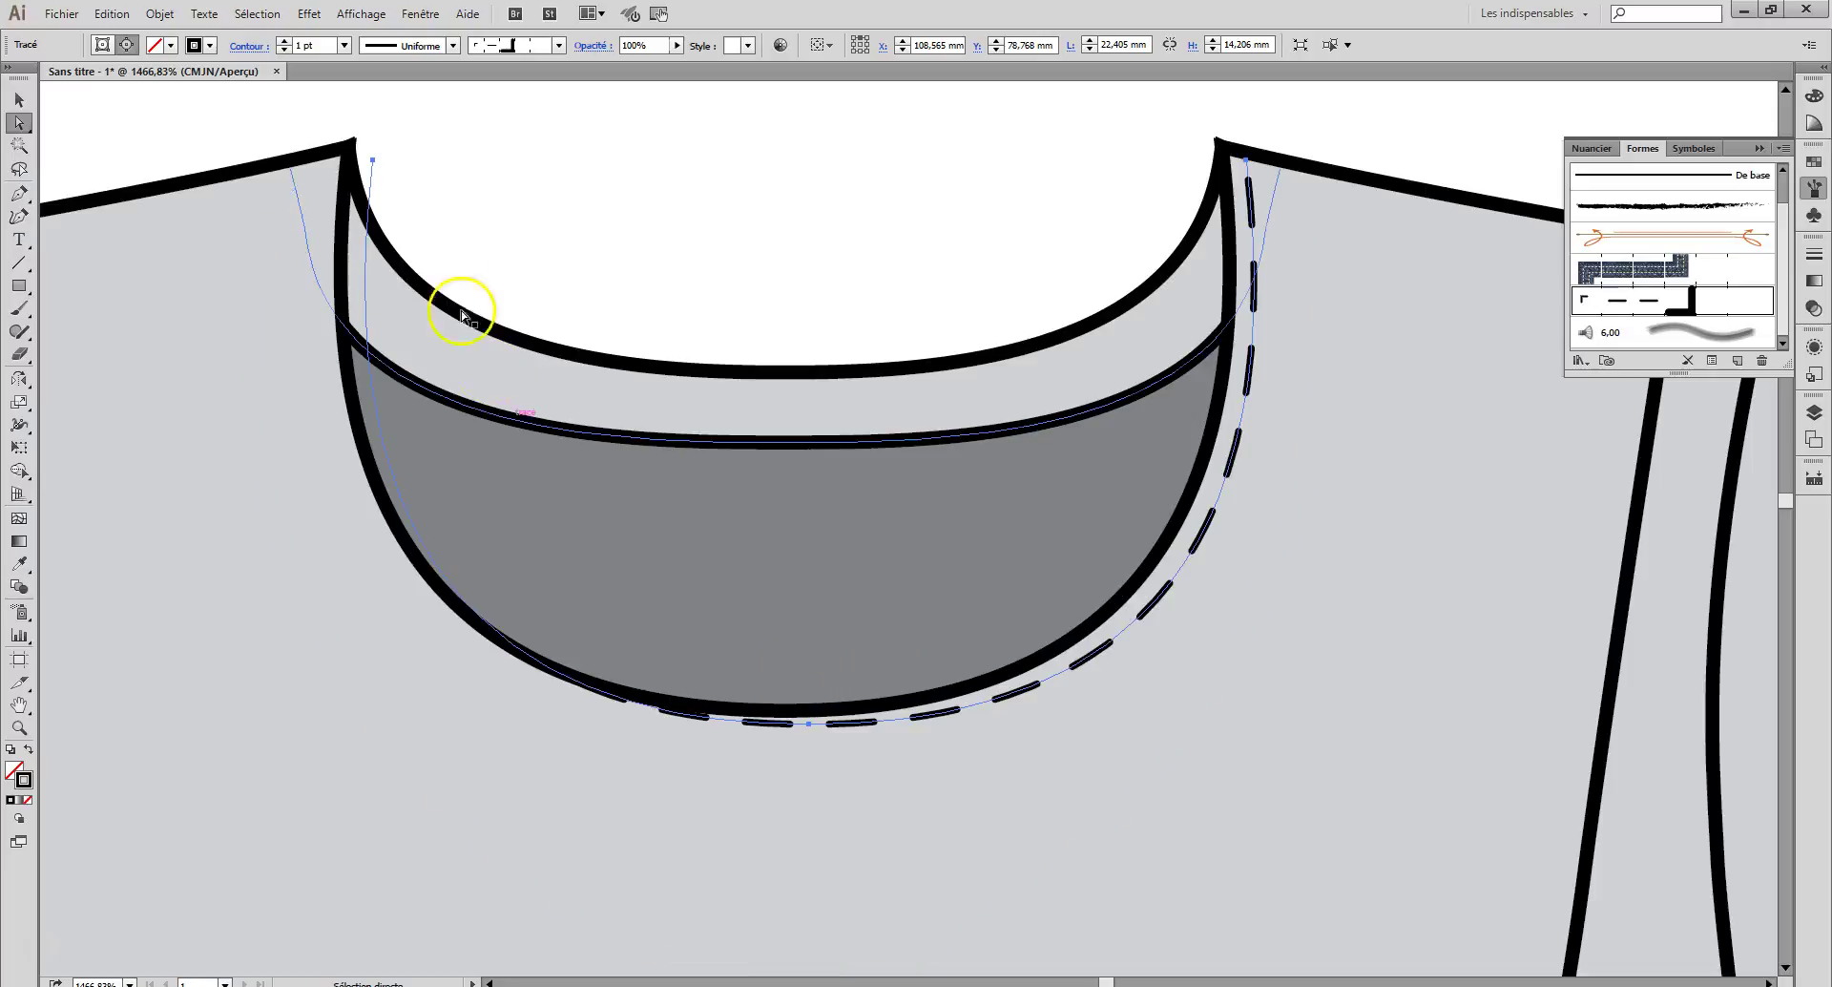
left_click_drag(372, 162, 324, 153)
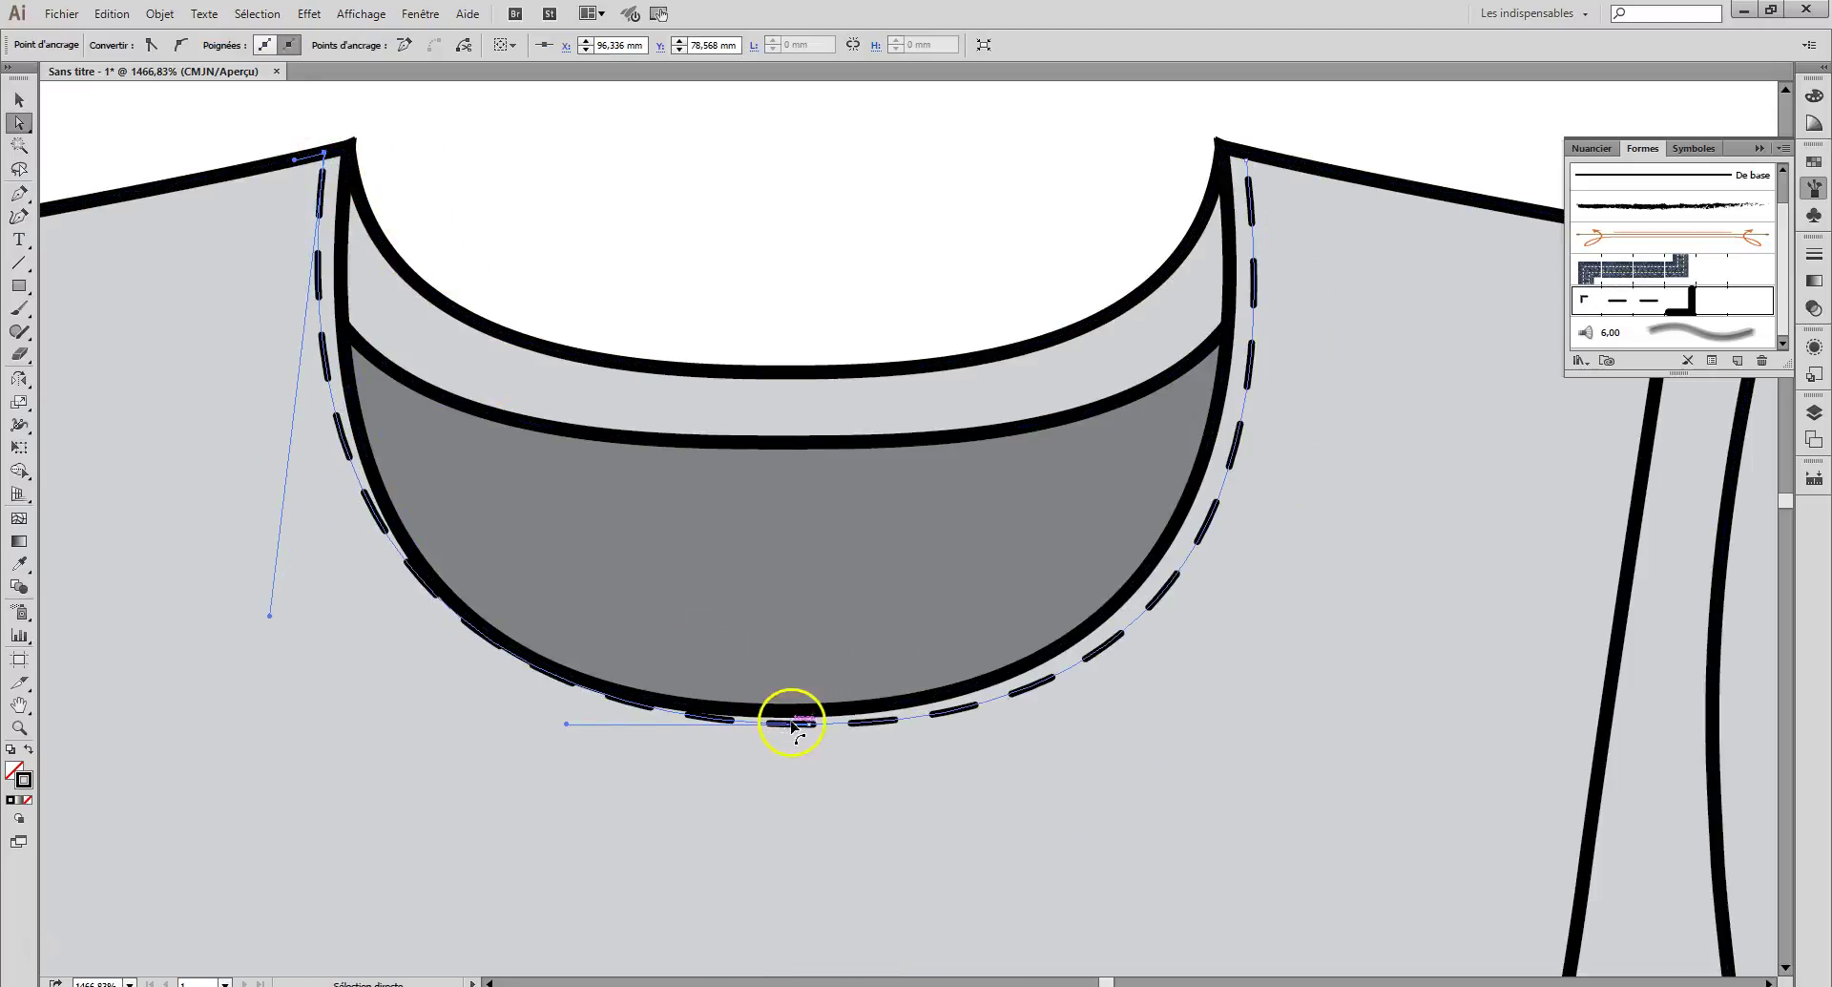
left_click_drag(808, 724, 773, 729)
left_click(957, 167)
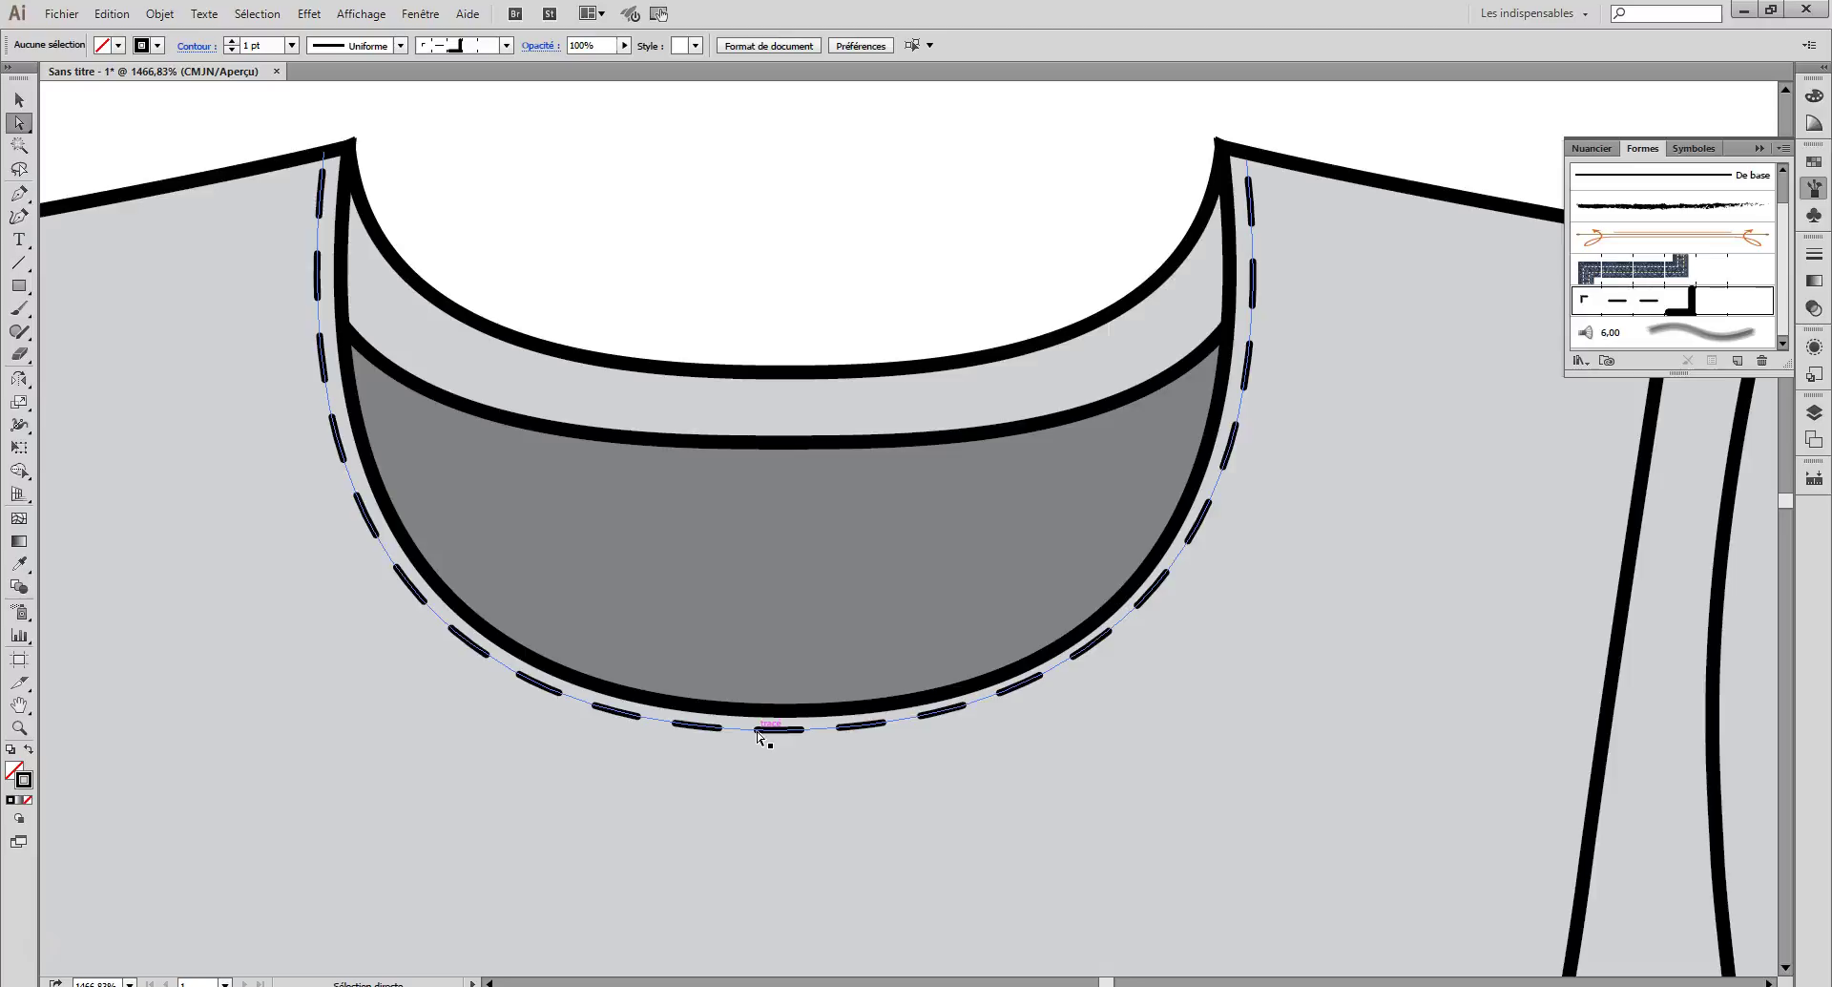
left_click(1624, 305)
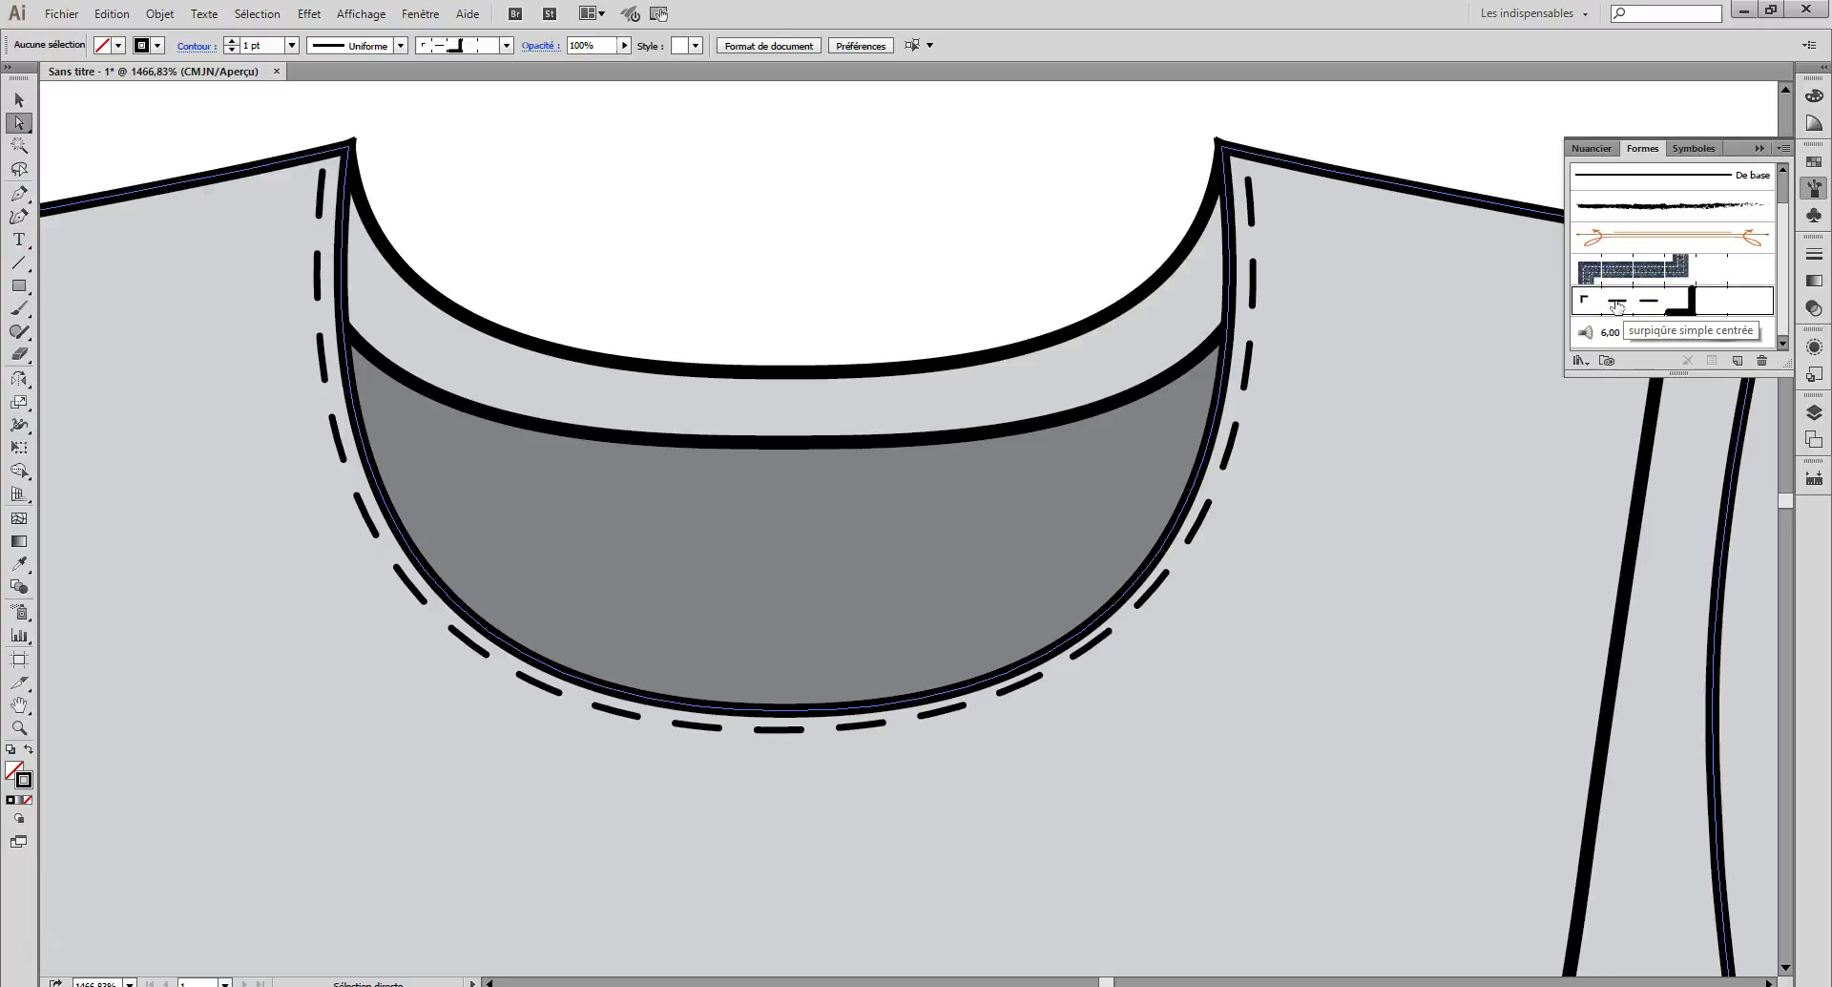
left_click(1249, 193)
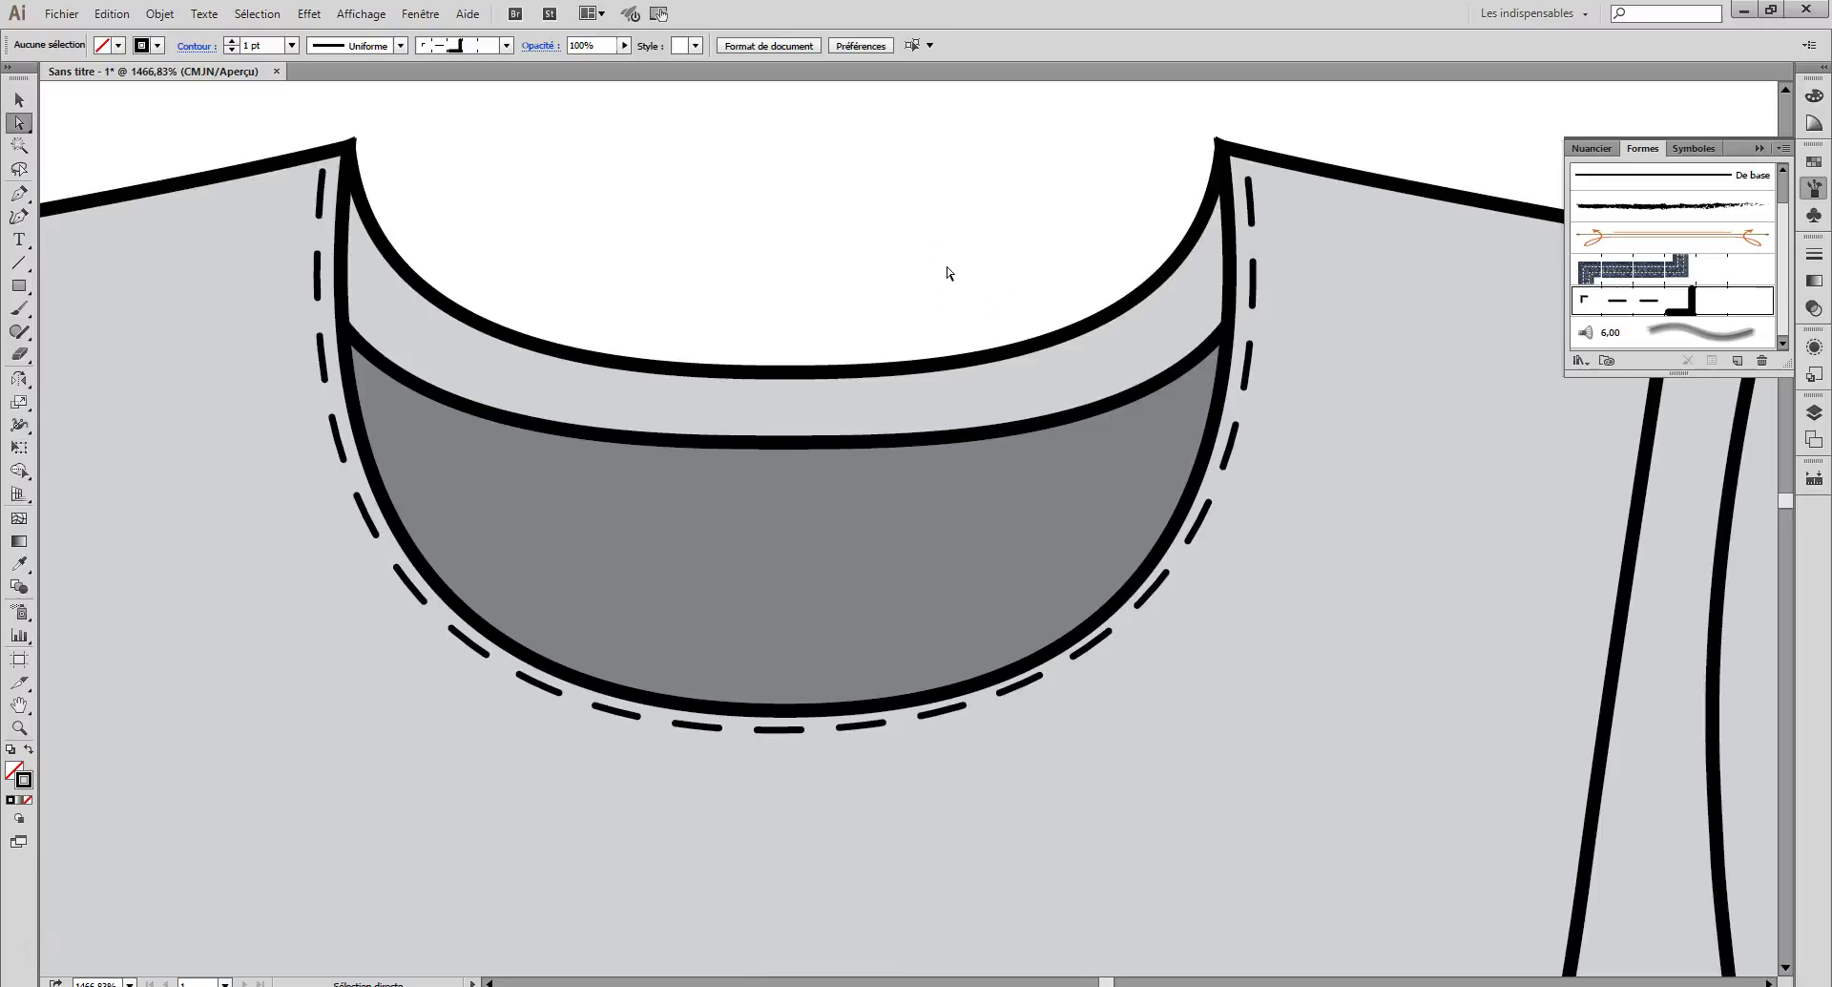
left_click(327, 213)
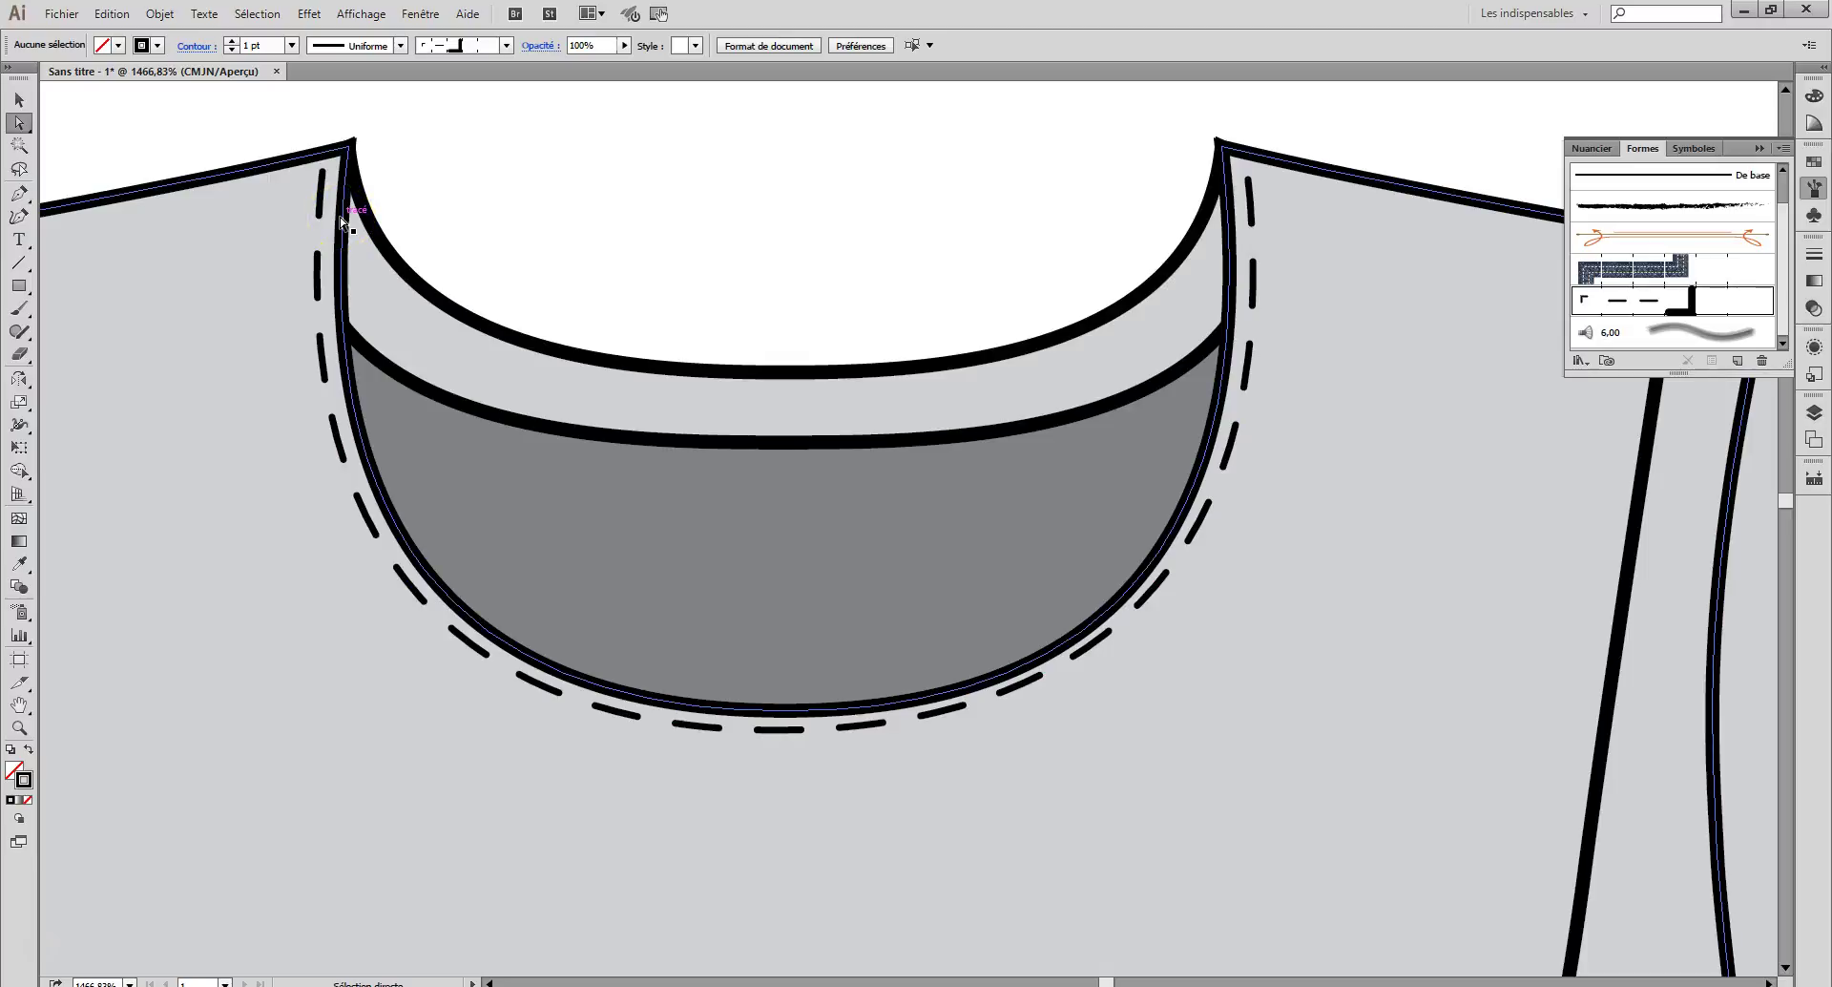
left_click(1657, 305)
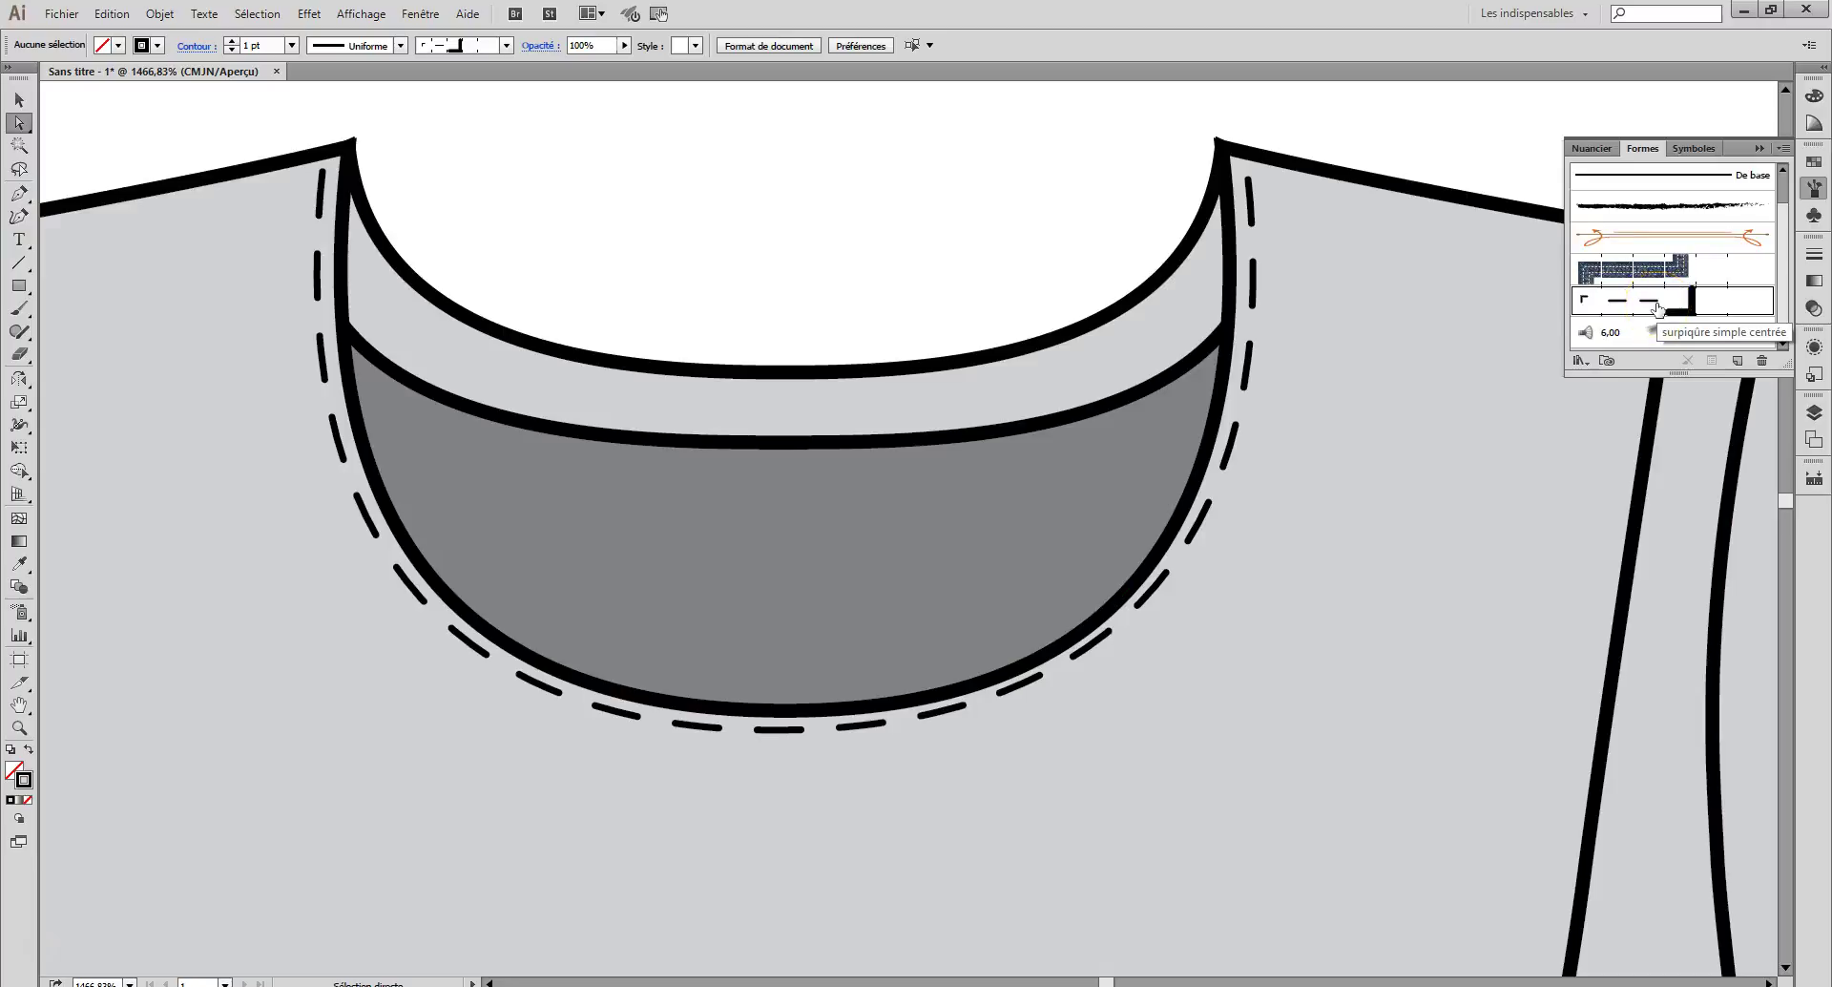
Step: Place the artwork of the "surpiqûre simple centrée" brush on the blank area above the neckline
scroll(1657, 305, "up", 1)
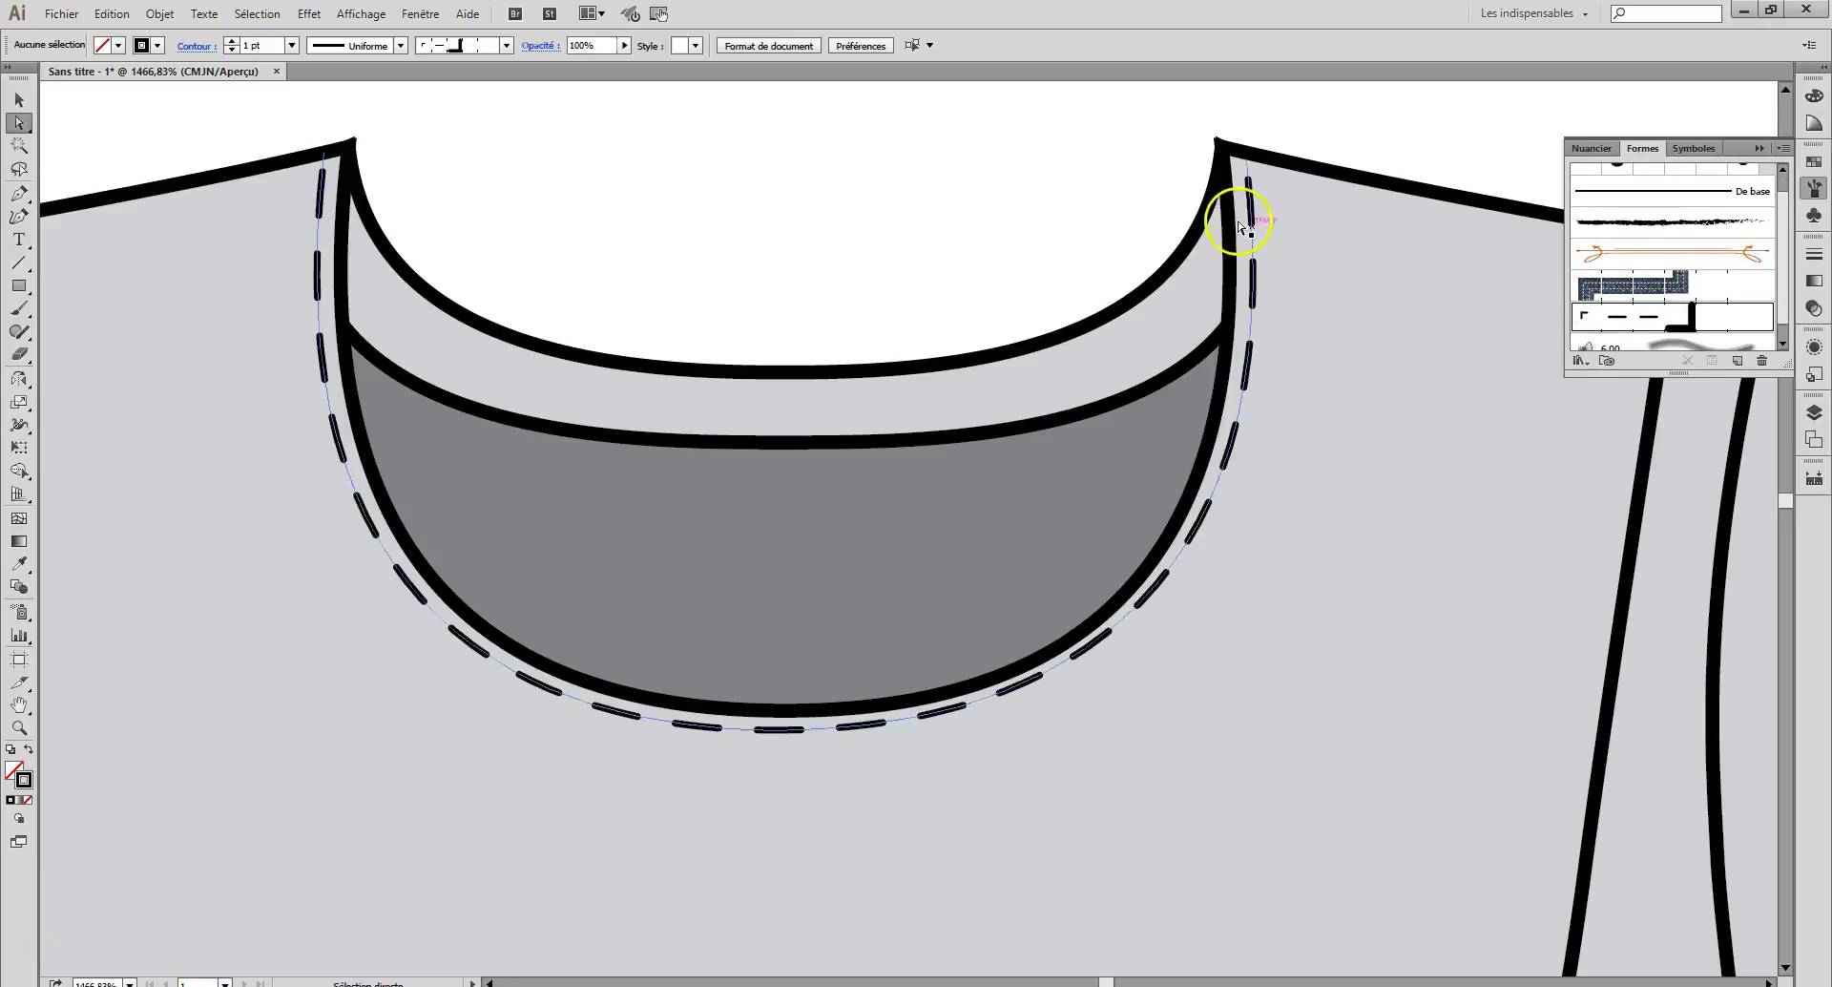
left_click_drag(724, 147, 721, 389)
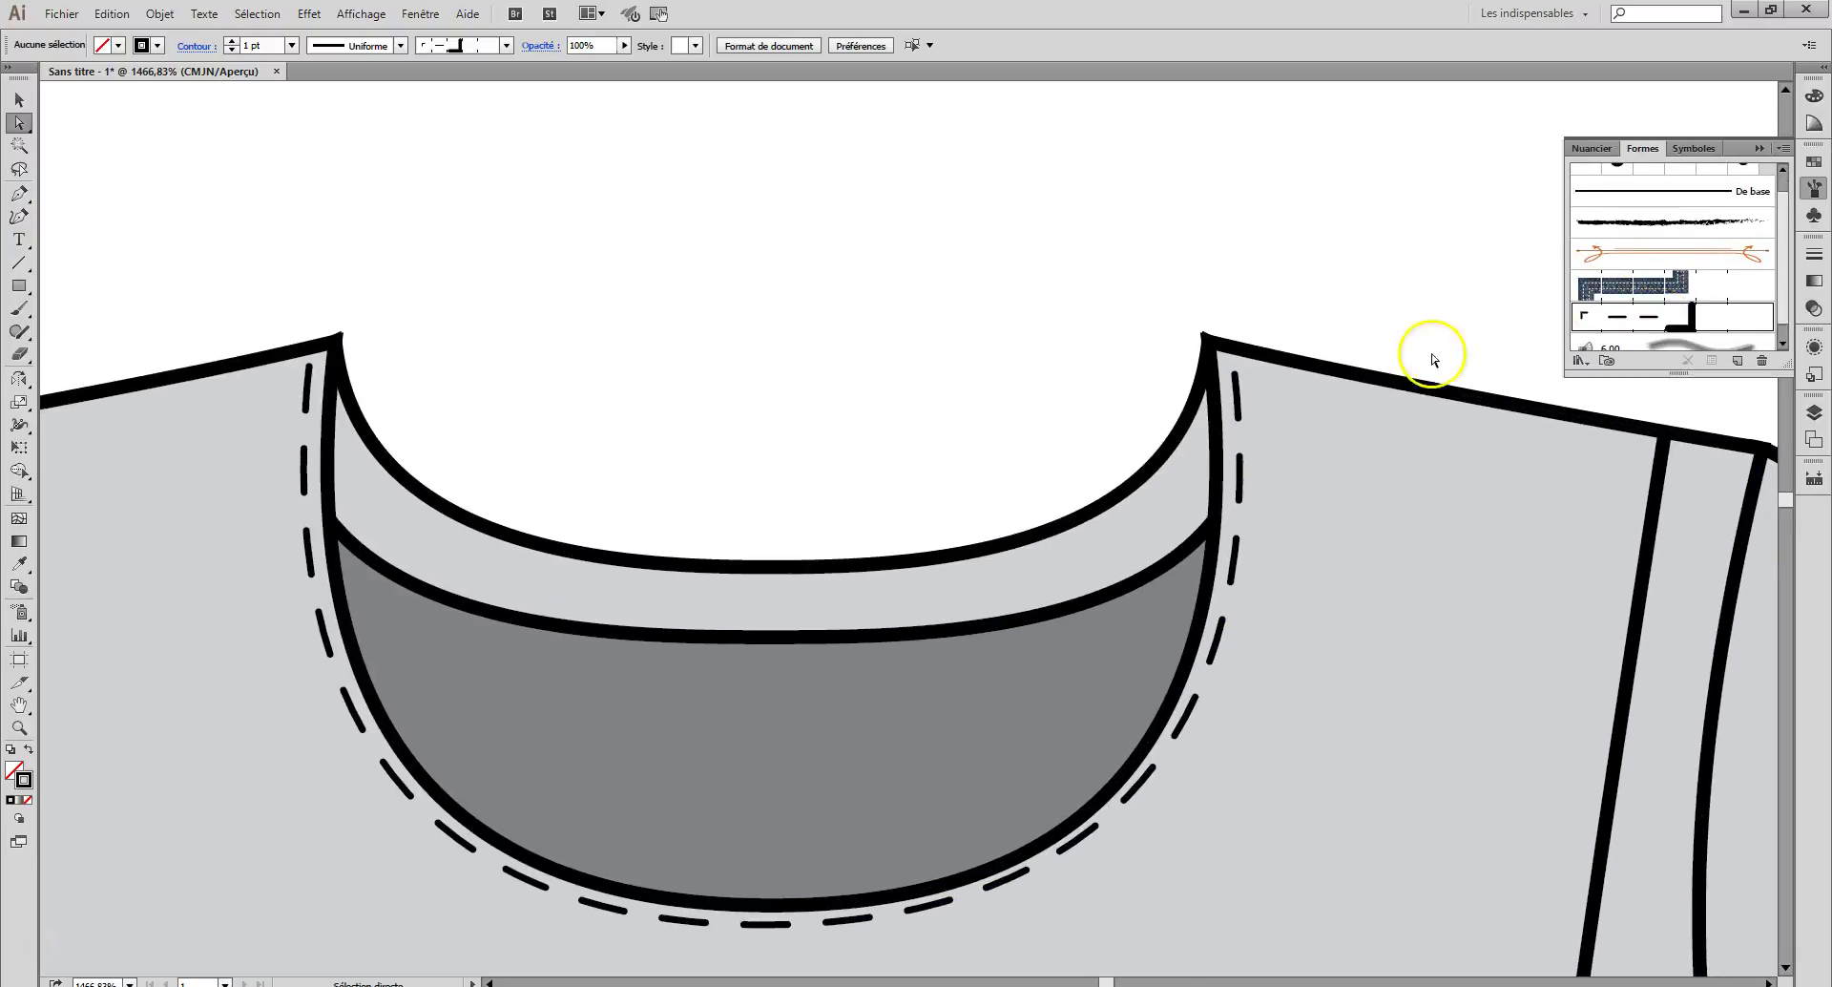
mouse_move(1604, 325)
left_mouse_down()
mouse_move(1615, 295)
mouse_move(804, 243)
left_mouse_up()
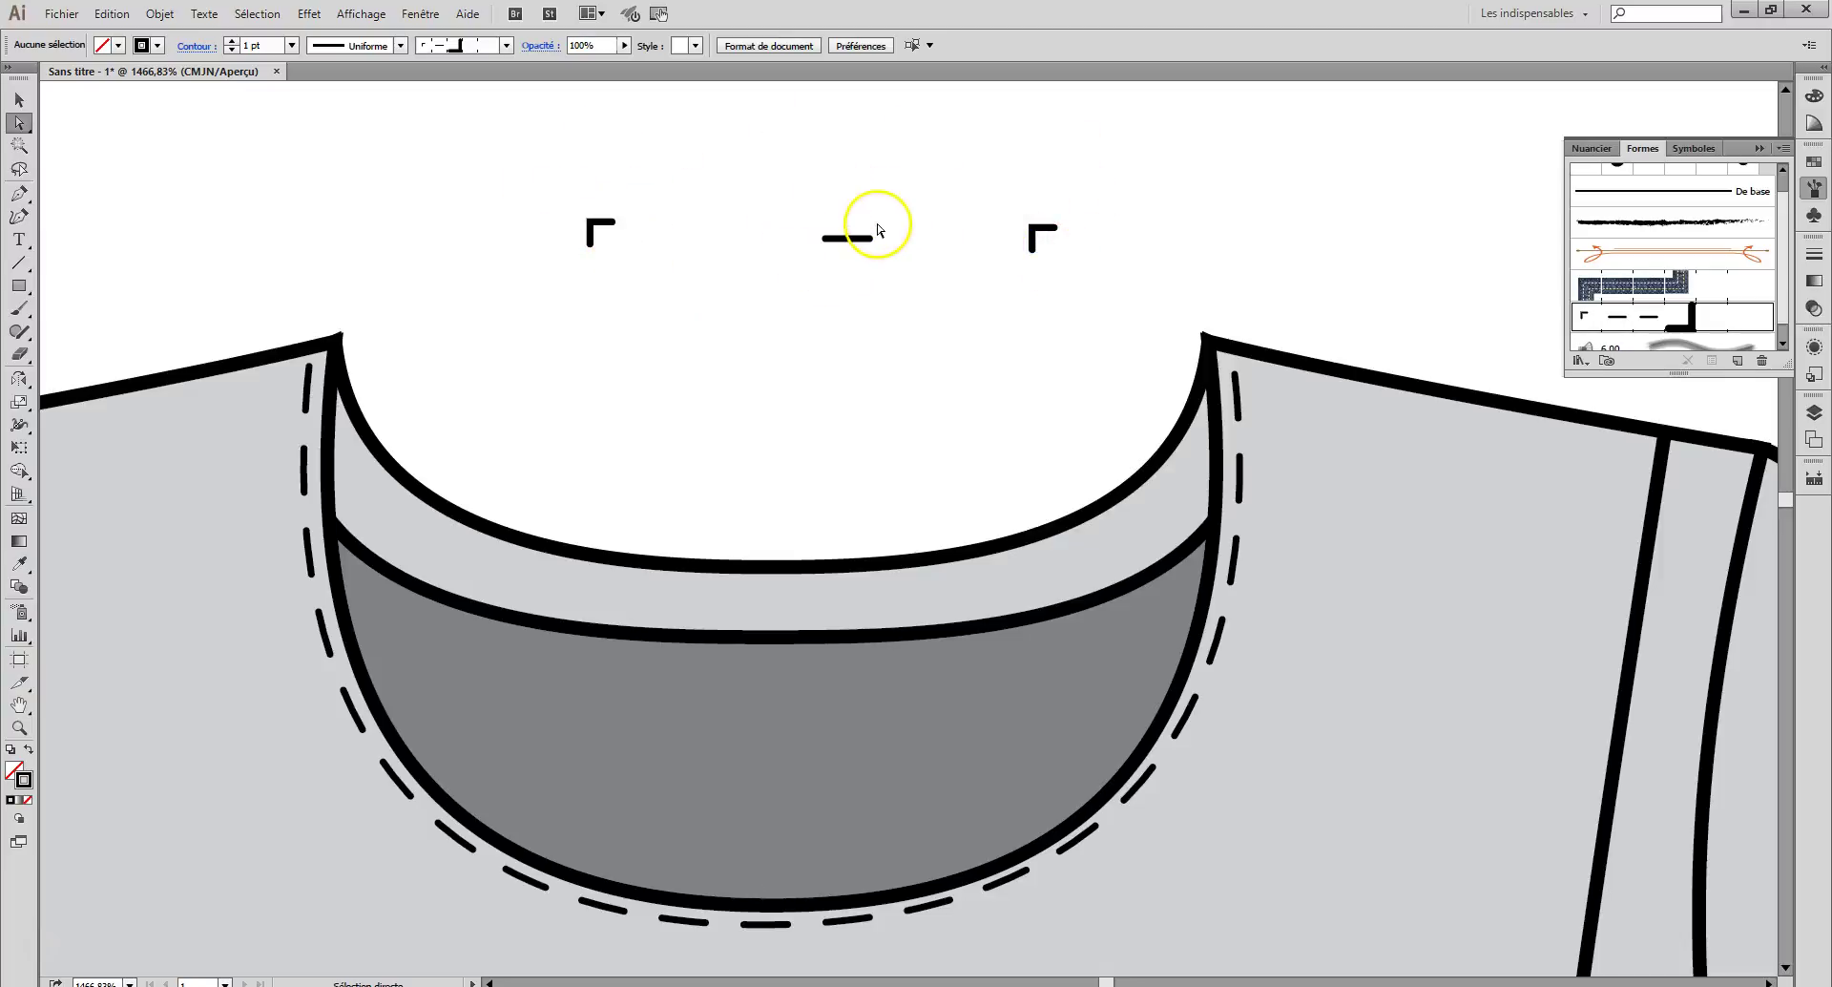
Step: Delete the two corner tiles of the placed brush artwork, keeping only the straight dash tile
left_click_drag(489, 154, 672, 290)
key("Delete")
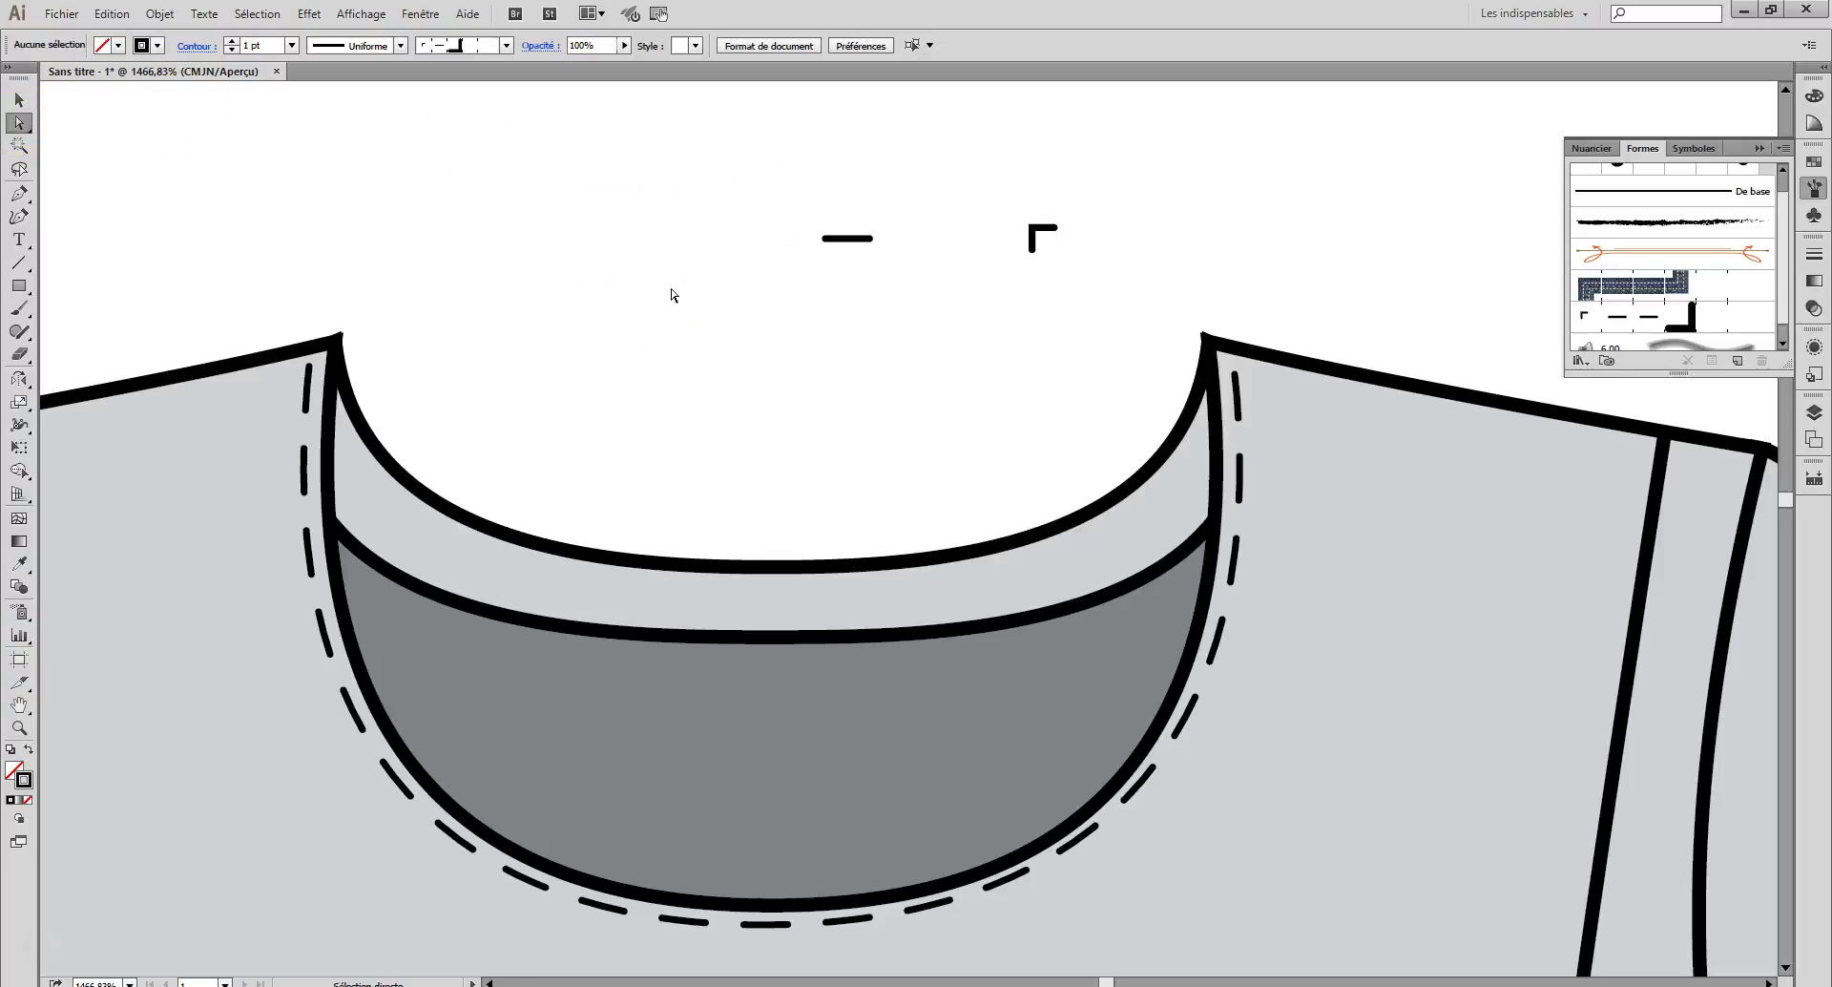
left_click_drag(1011, 233, 1124, 315)
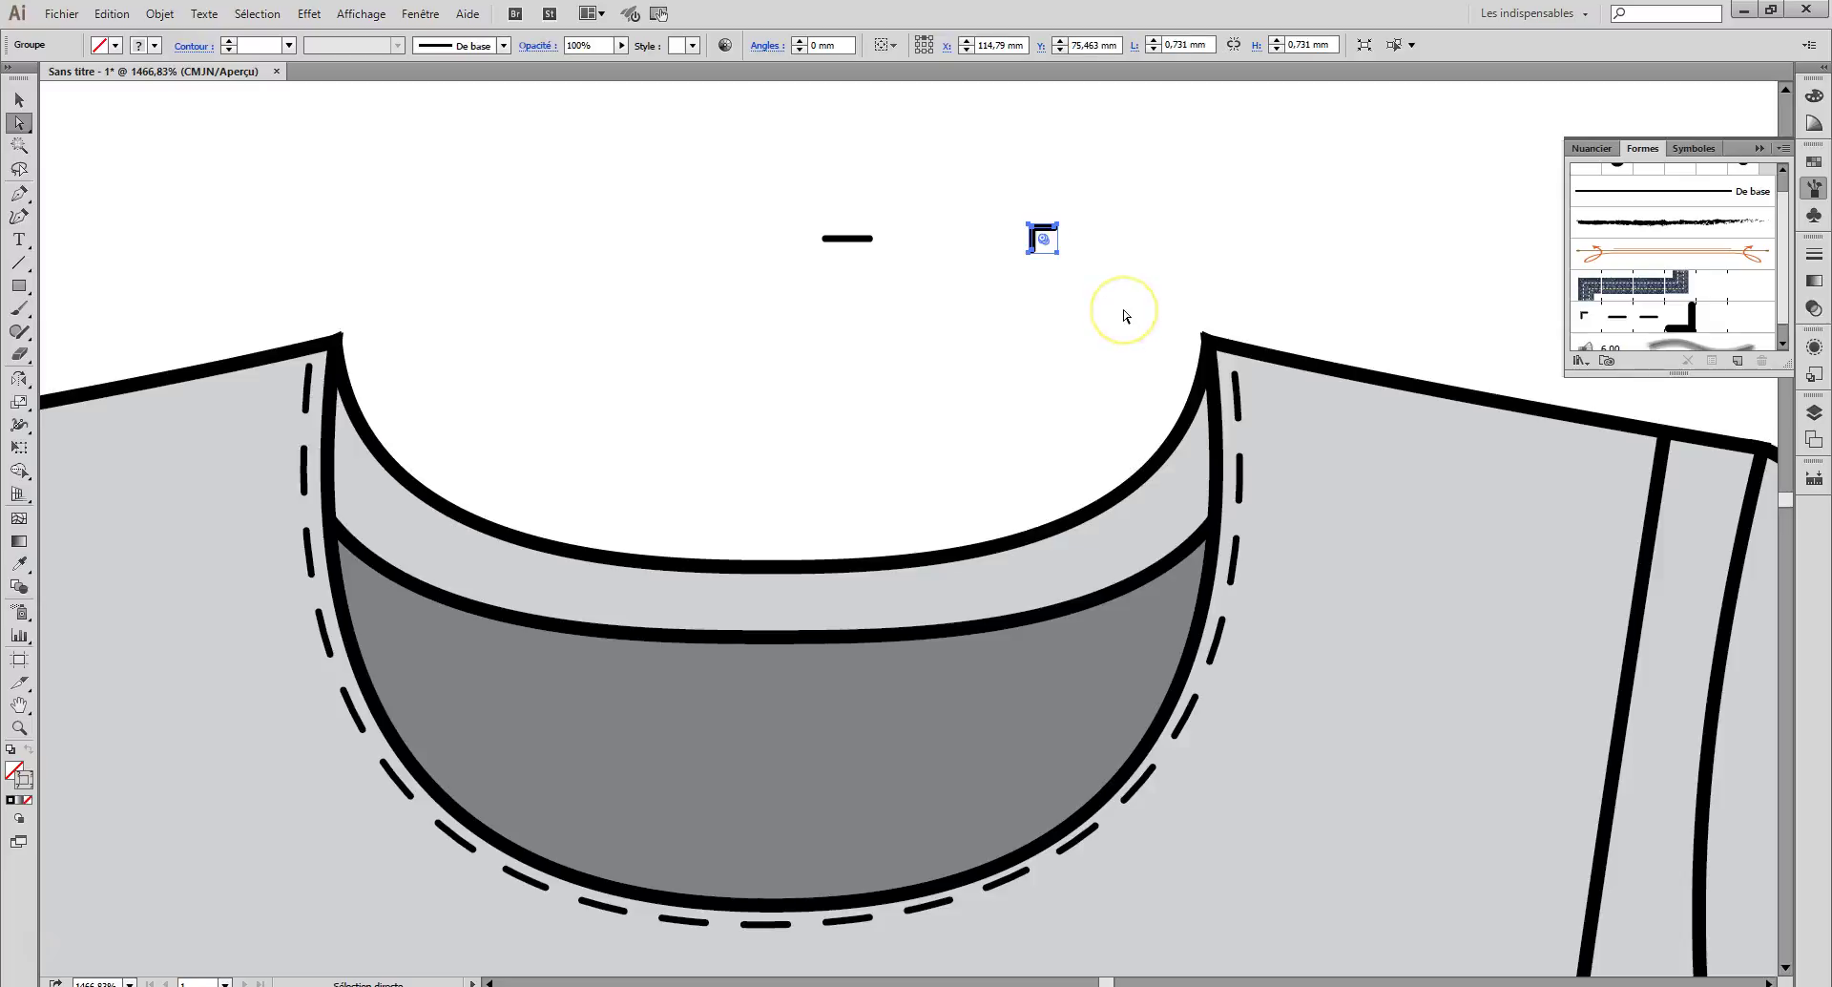
key("Delete")
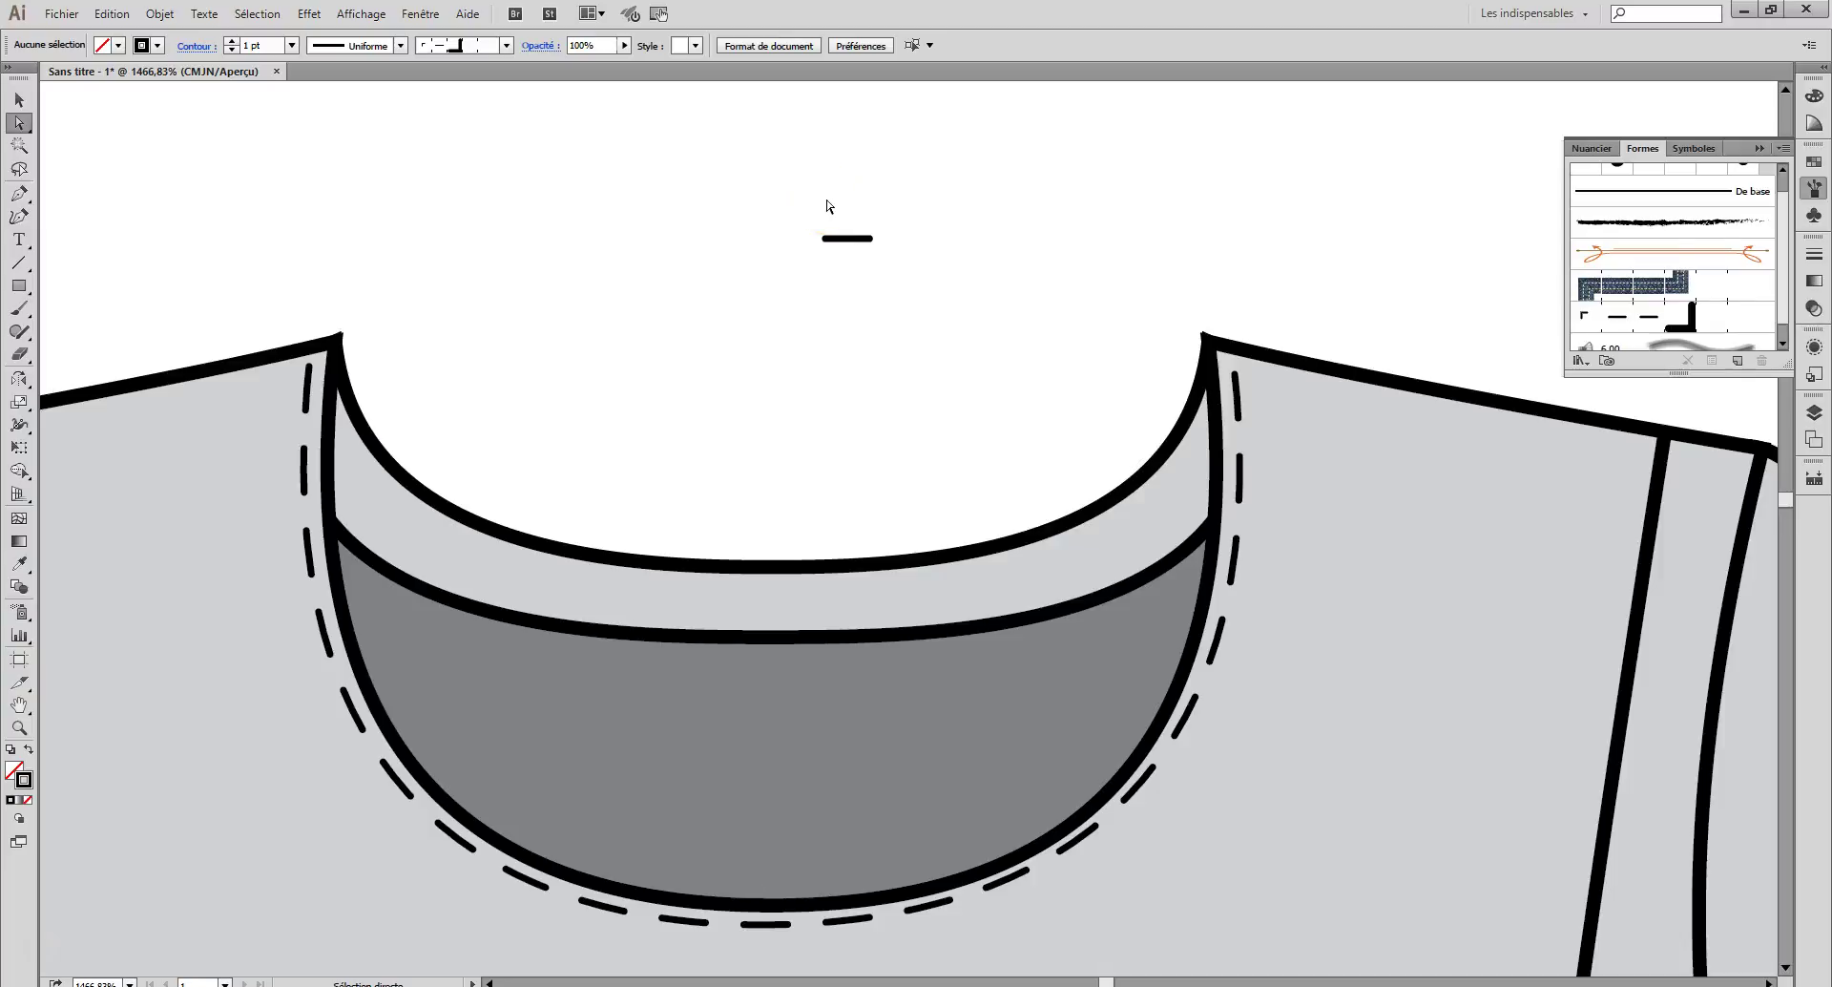
Step: Ungroup the straight dash tile twice to separate the dash from its invisible bounding rectangle
left_click(26, 124)
left_click(114, 146)
left_click_drag(741, 190, 940, 311)
left_click(865, 245)
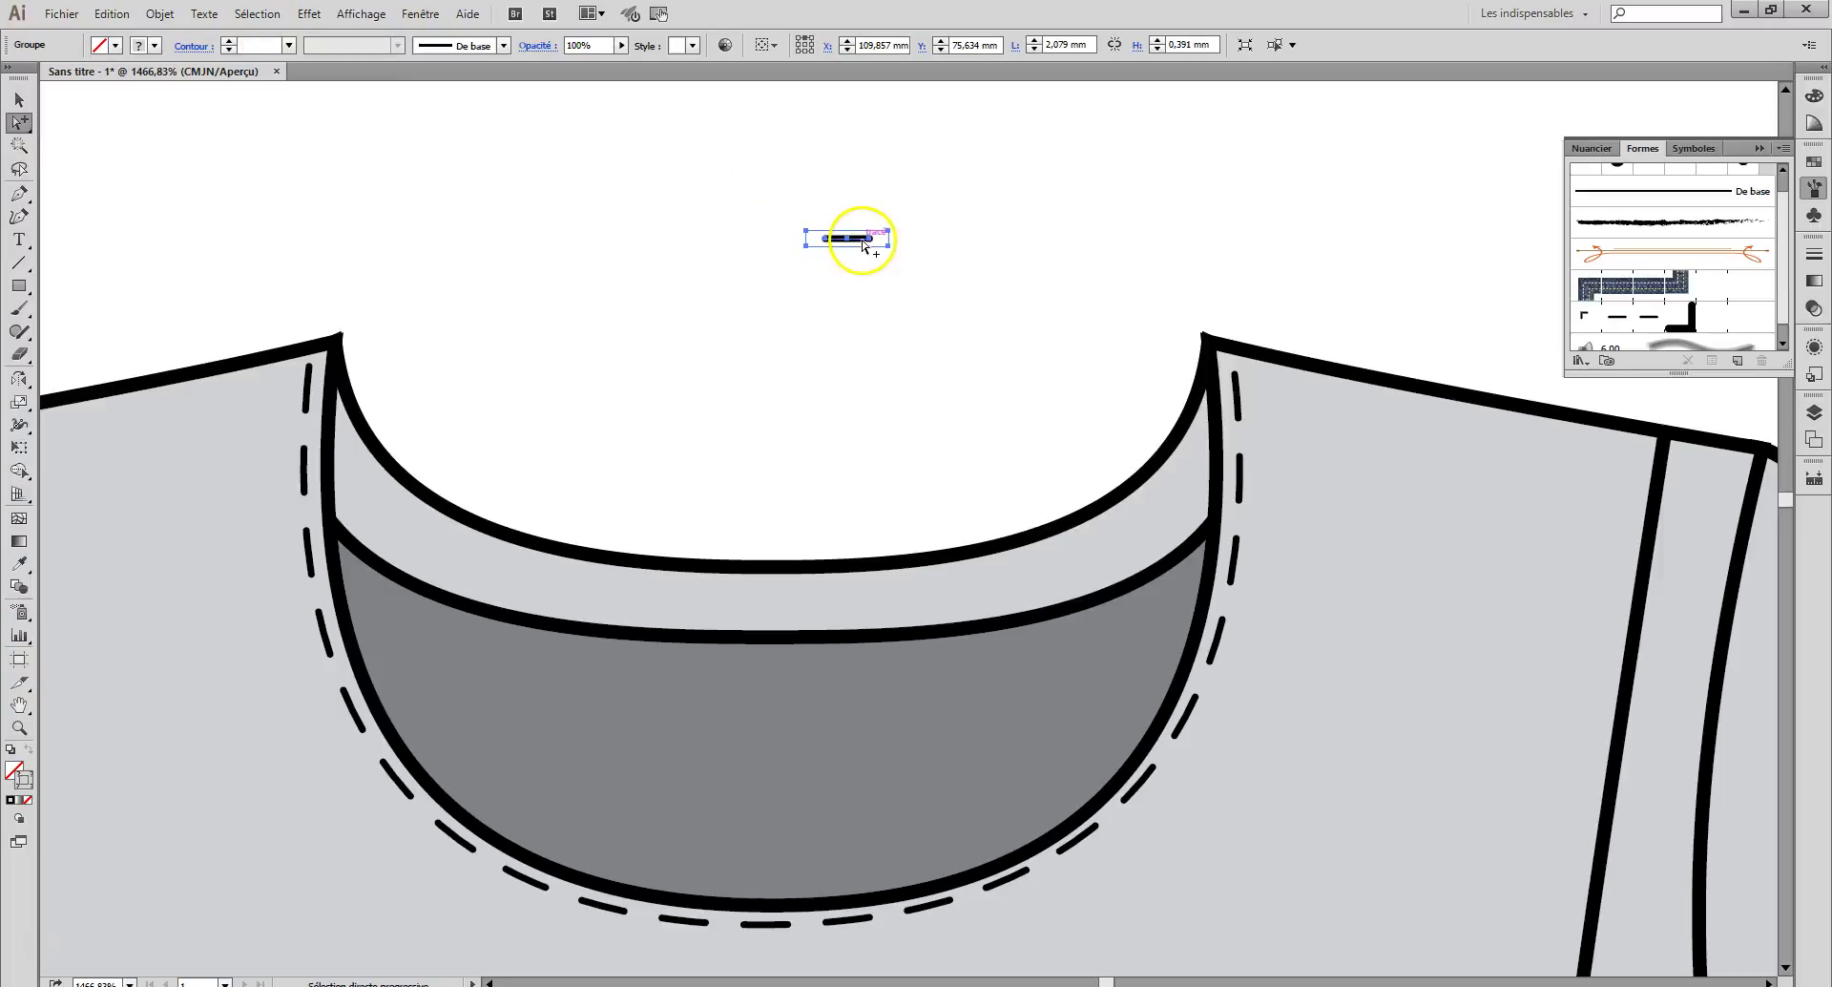
right_click(864, 244)
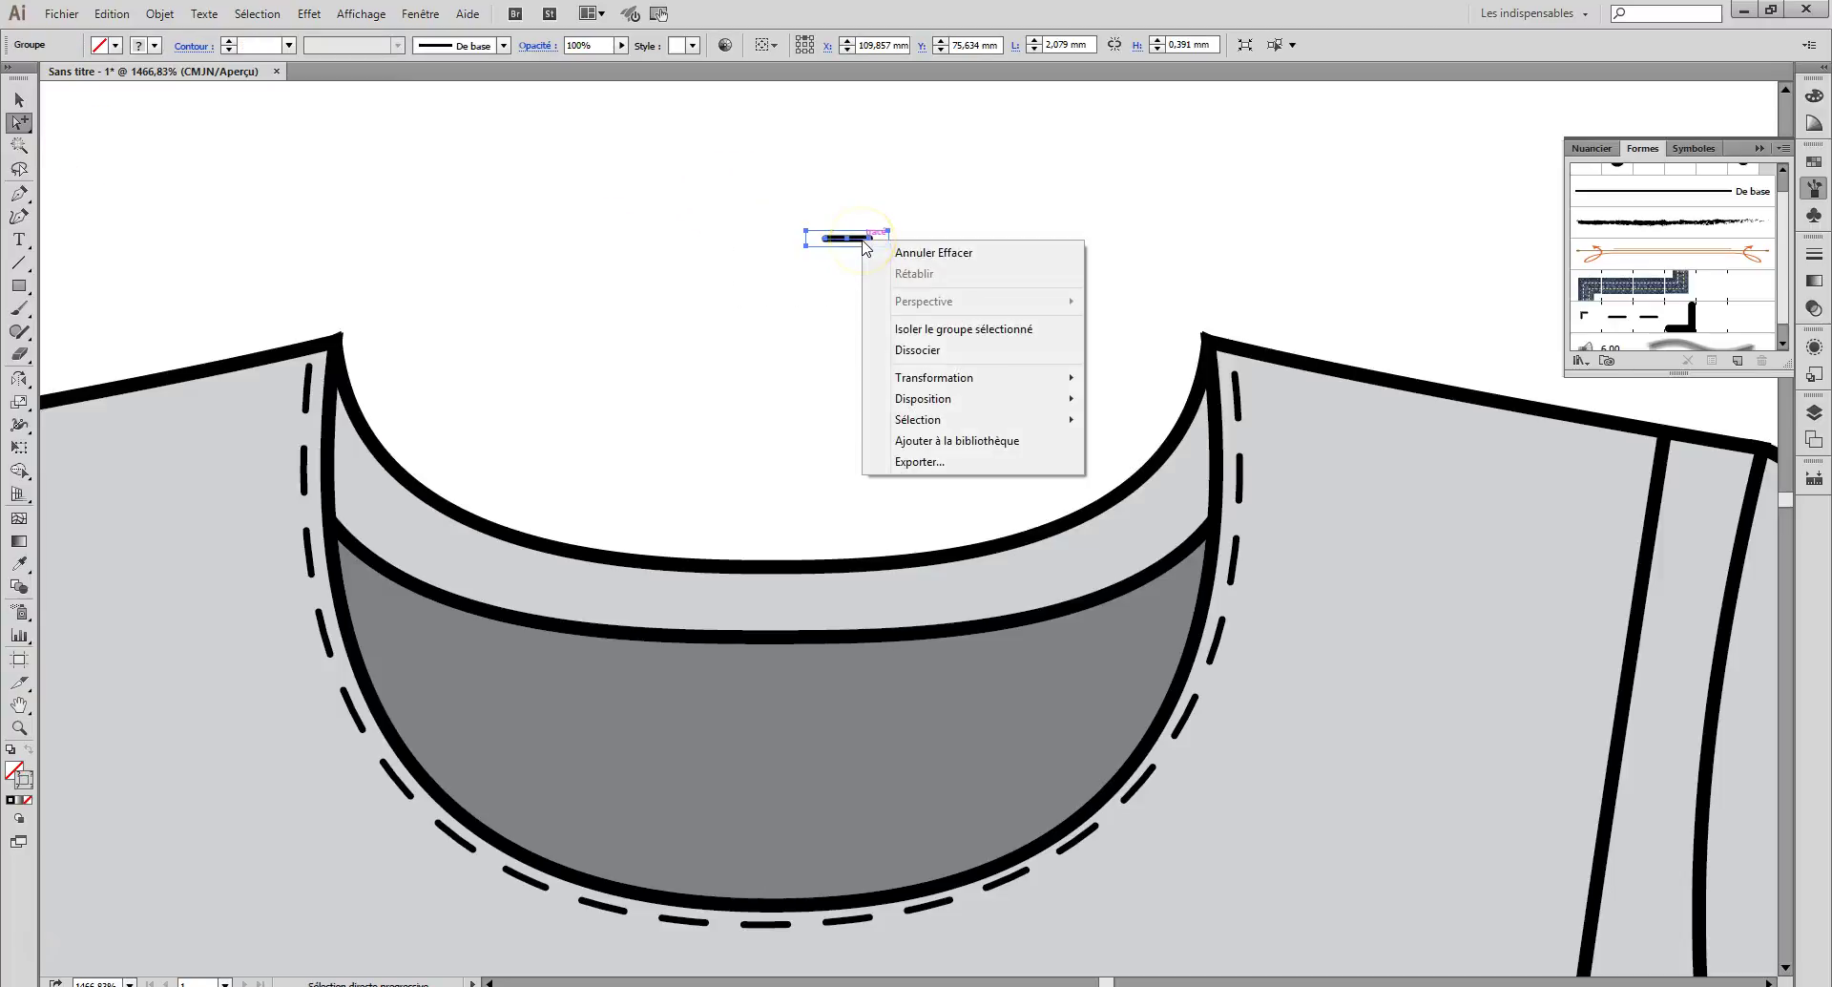
left_click(941, 349)
left_click(846, 241)
right_click(846, 242)
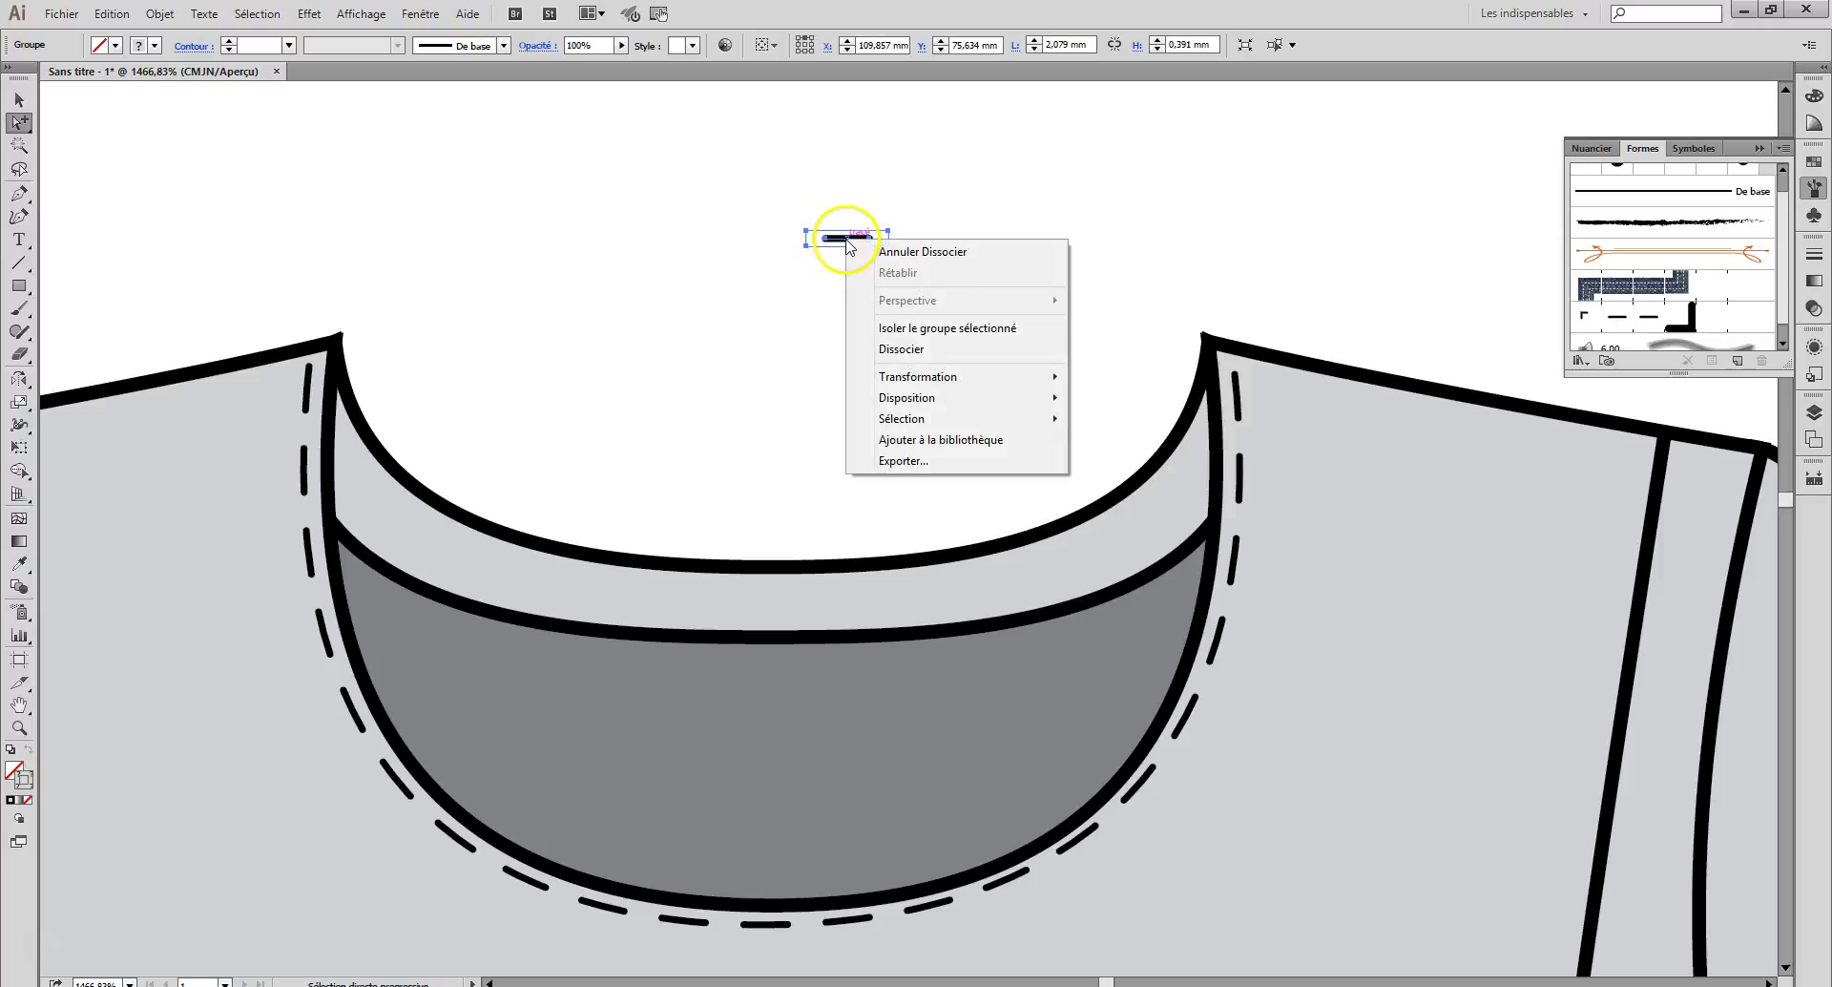
left_click(924, 349)
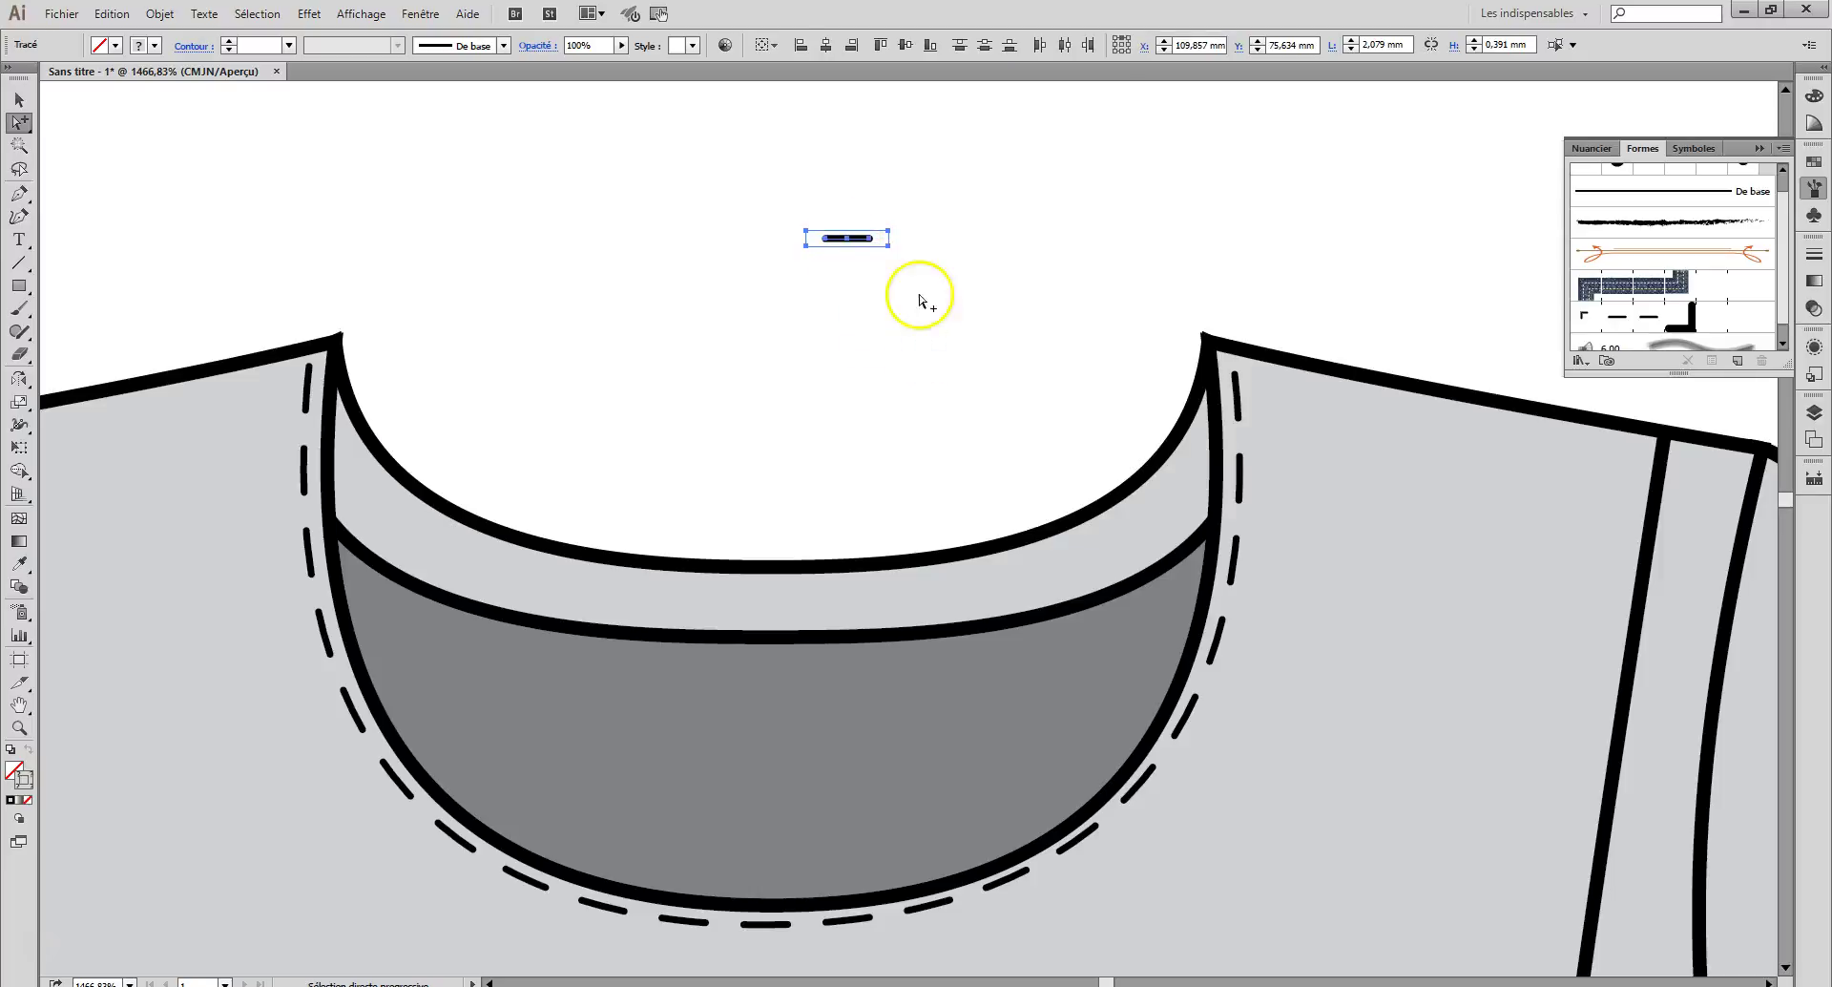
right_click(851, 240)
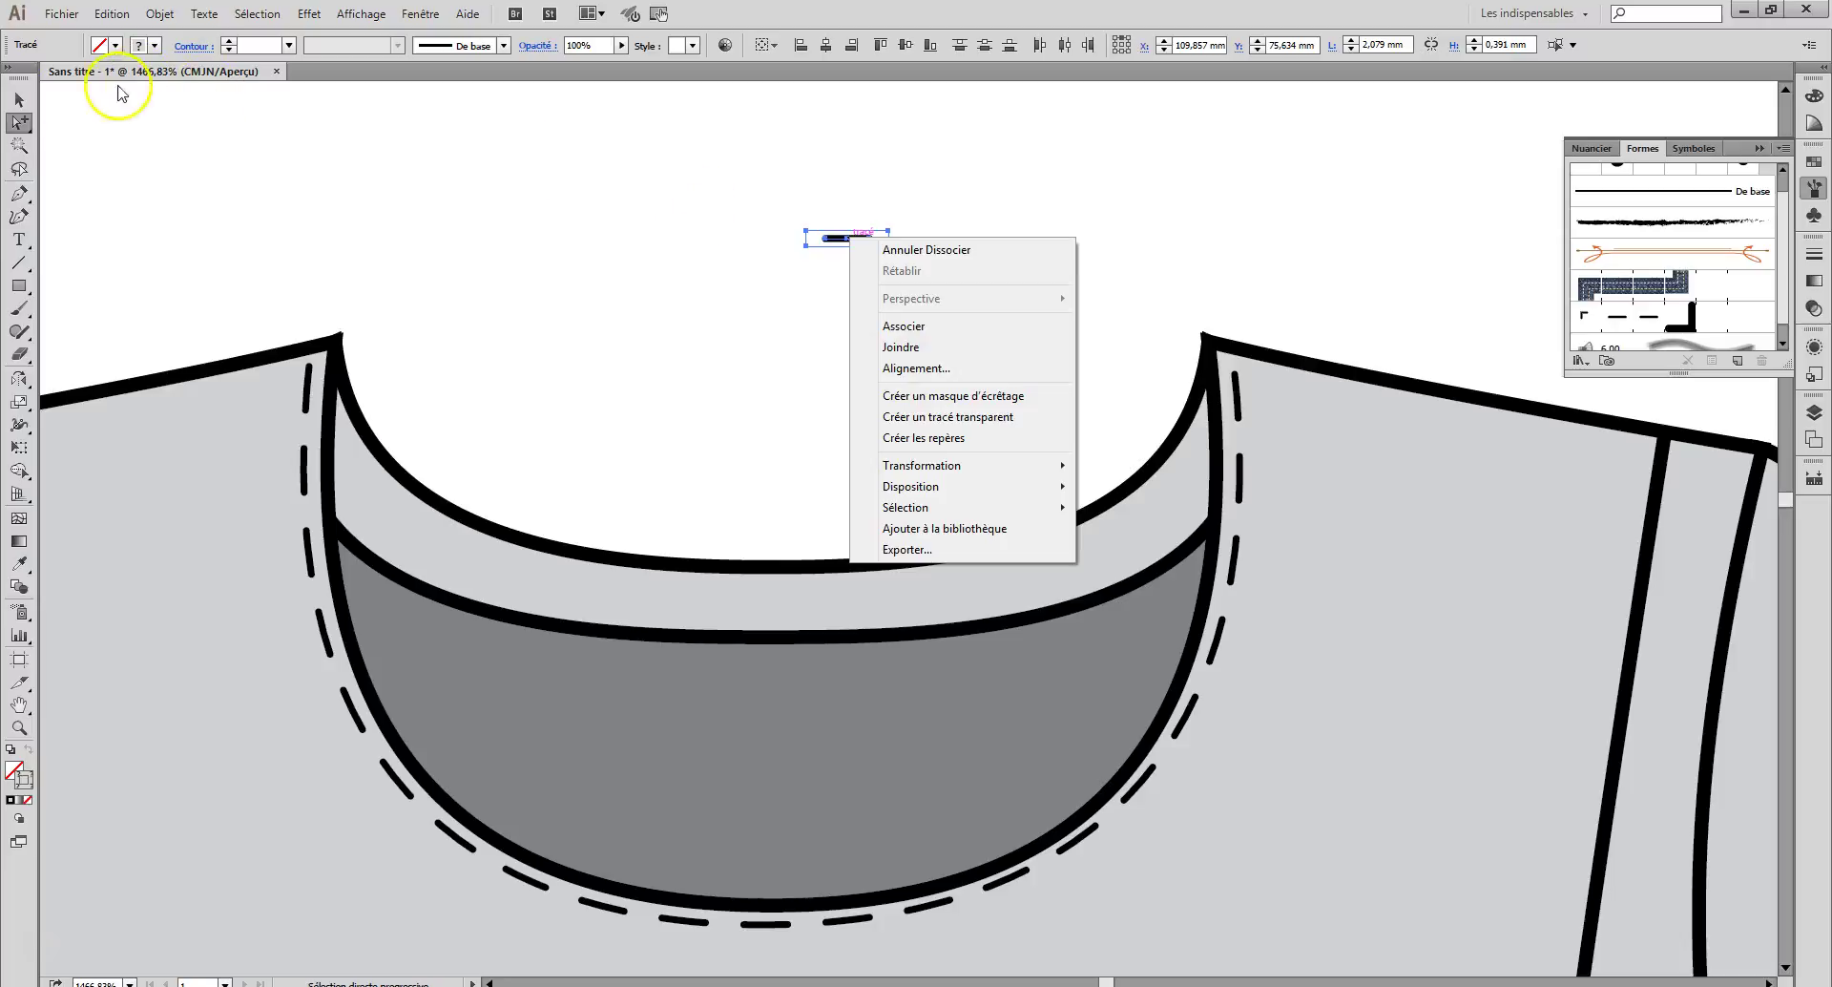
Step: Copy the dash together with its bounding rectangle horizontally by 2.079 mm, placing the copy edge to edge beside the original
left_click(19, 100)
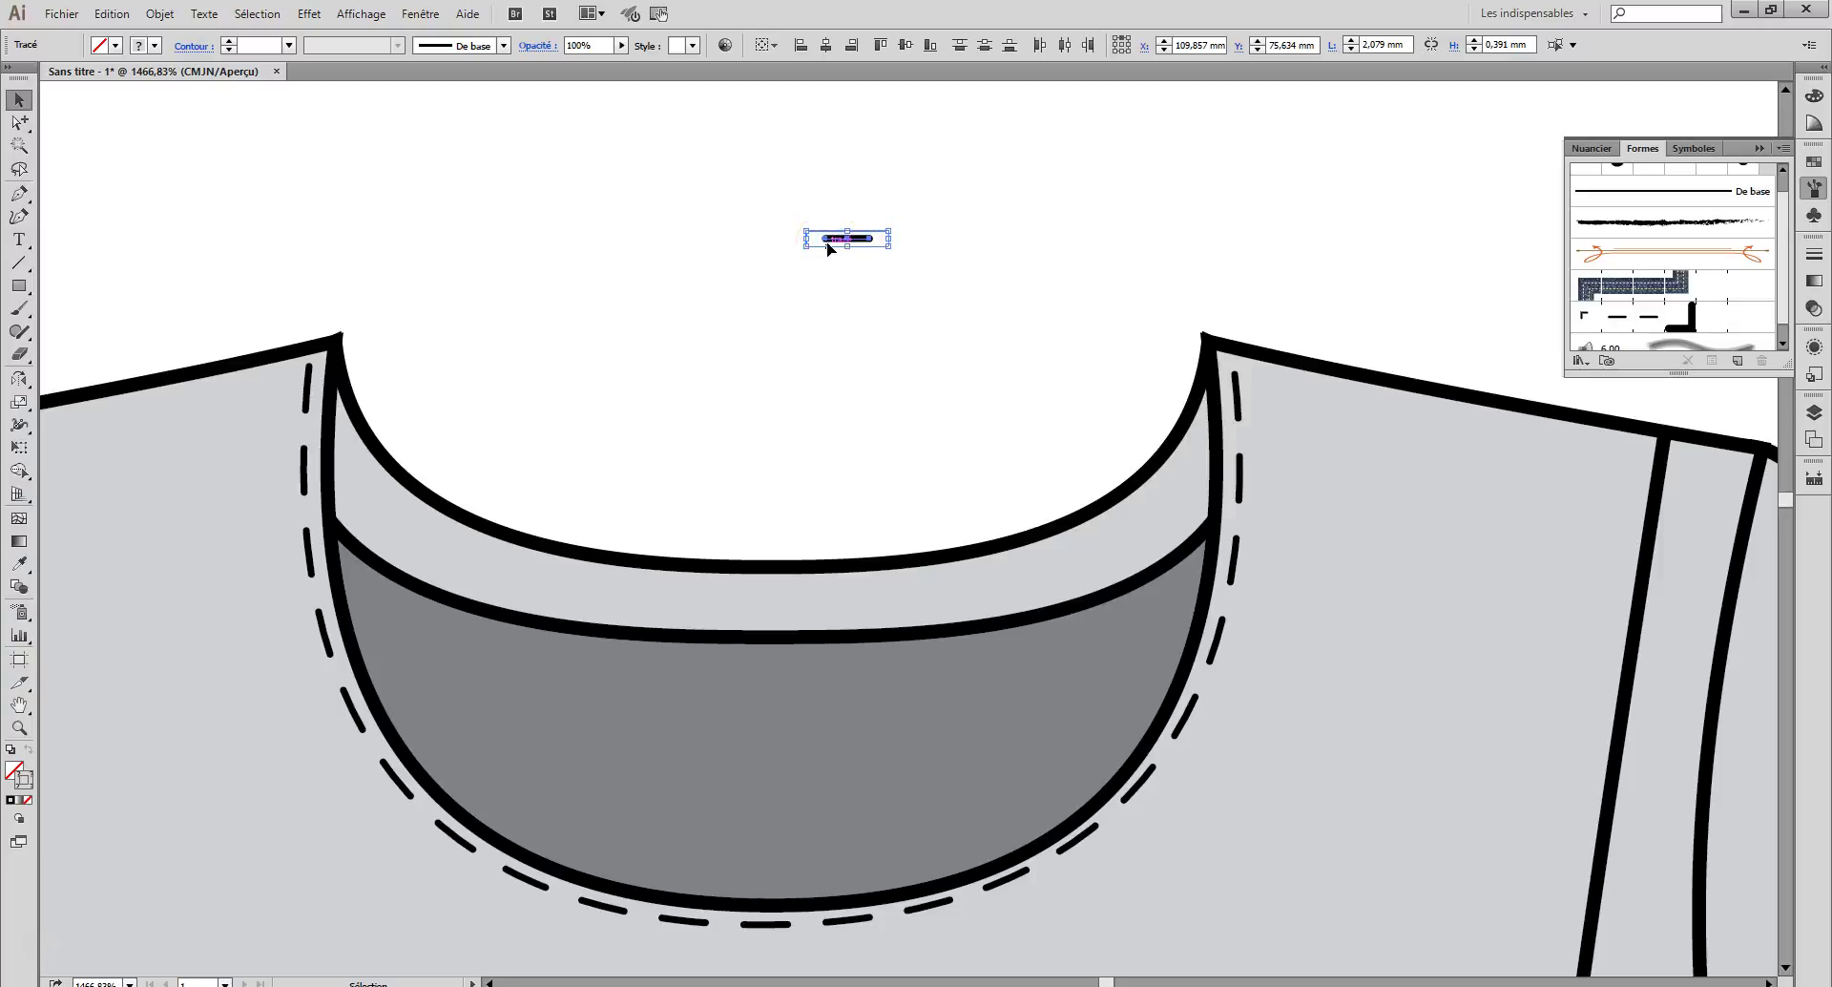
key("z")
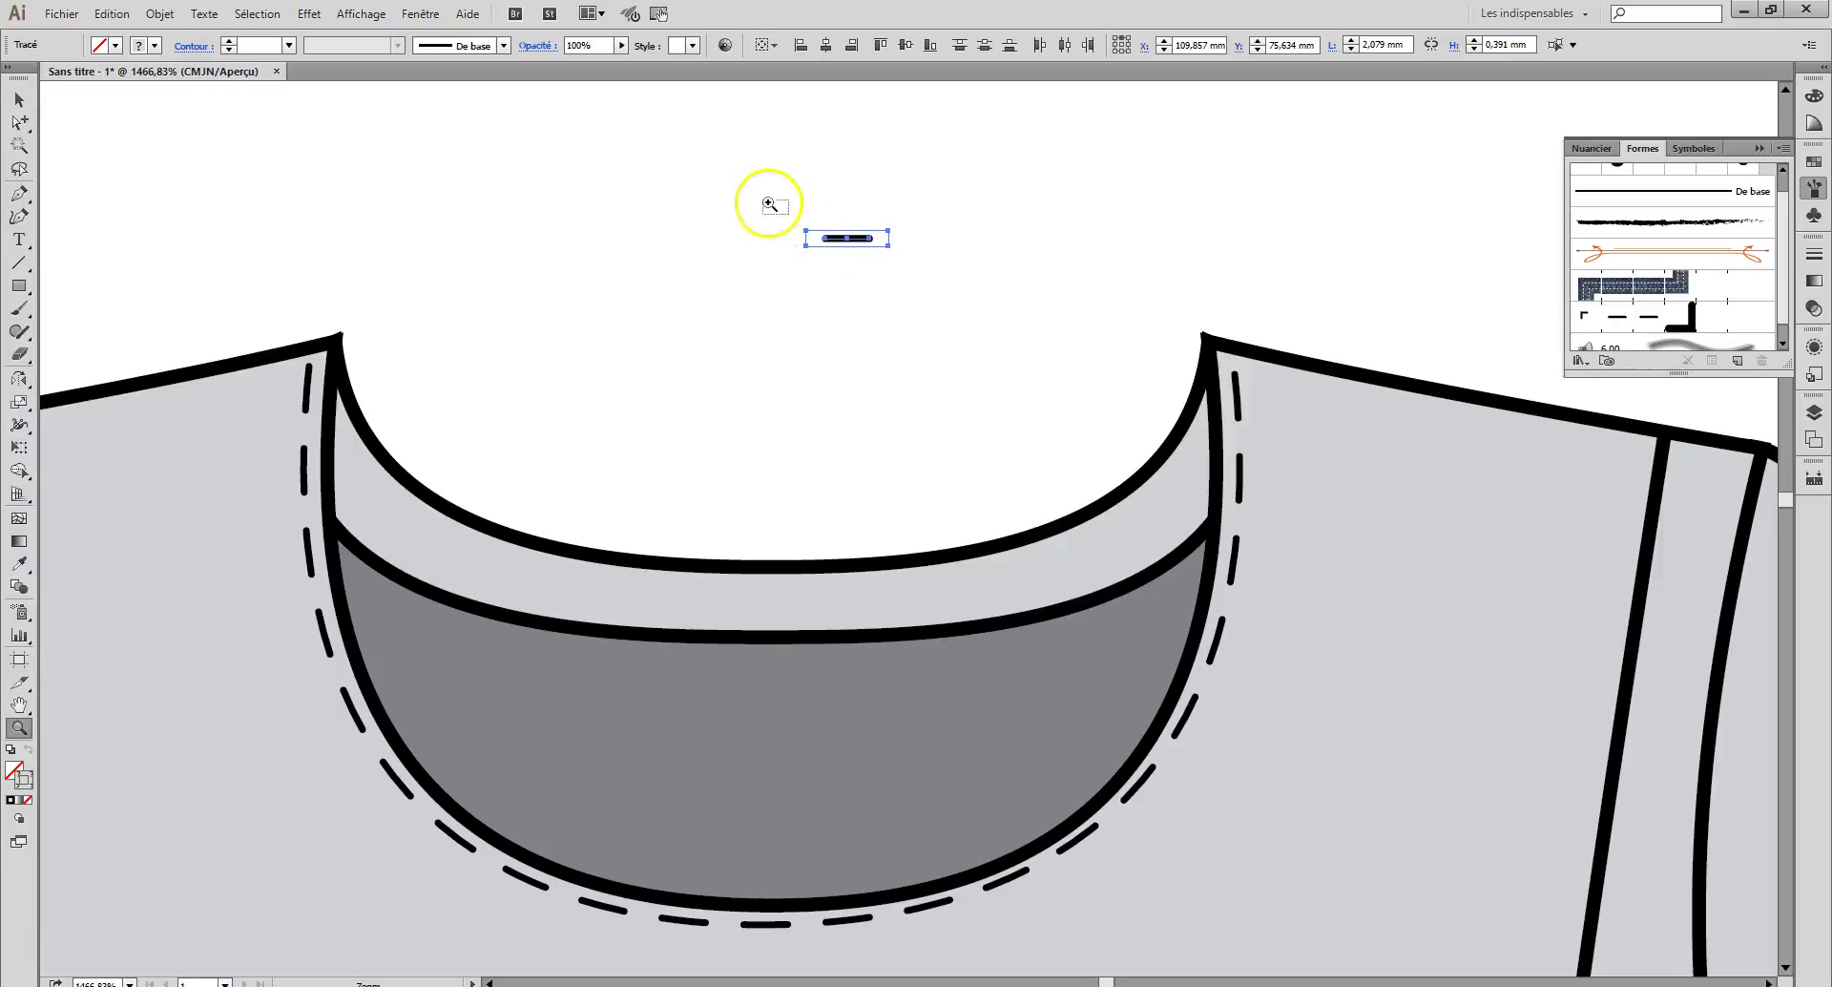
left_click_drag(761, 191, 973, 302)
left_click(19, 99)
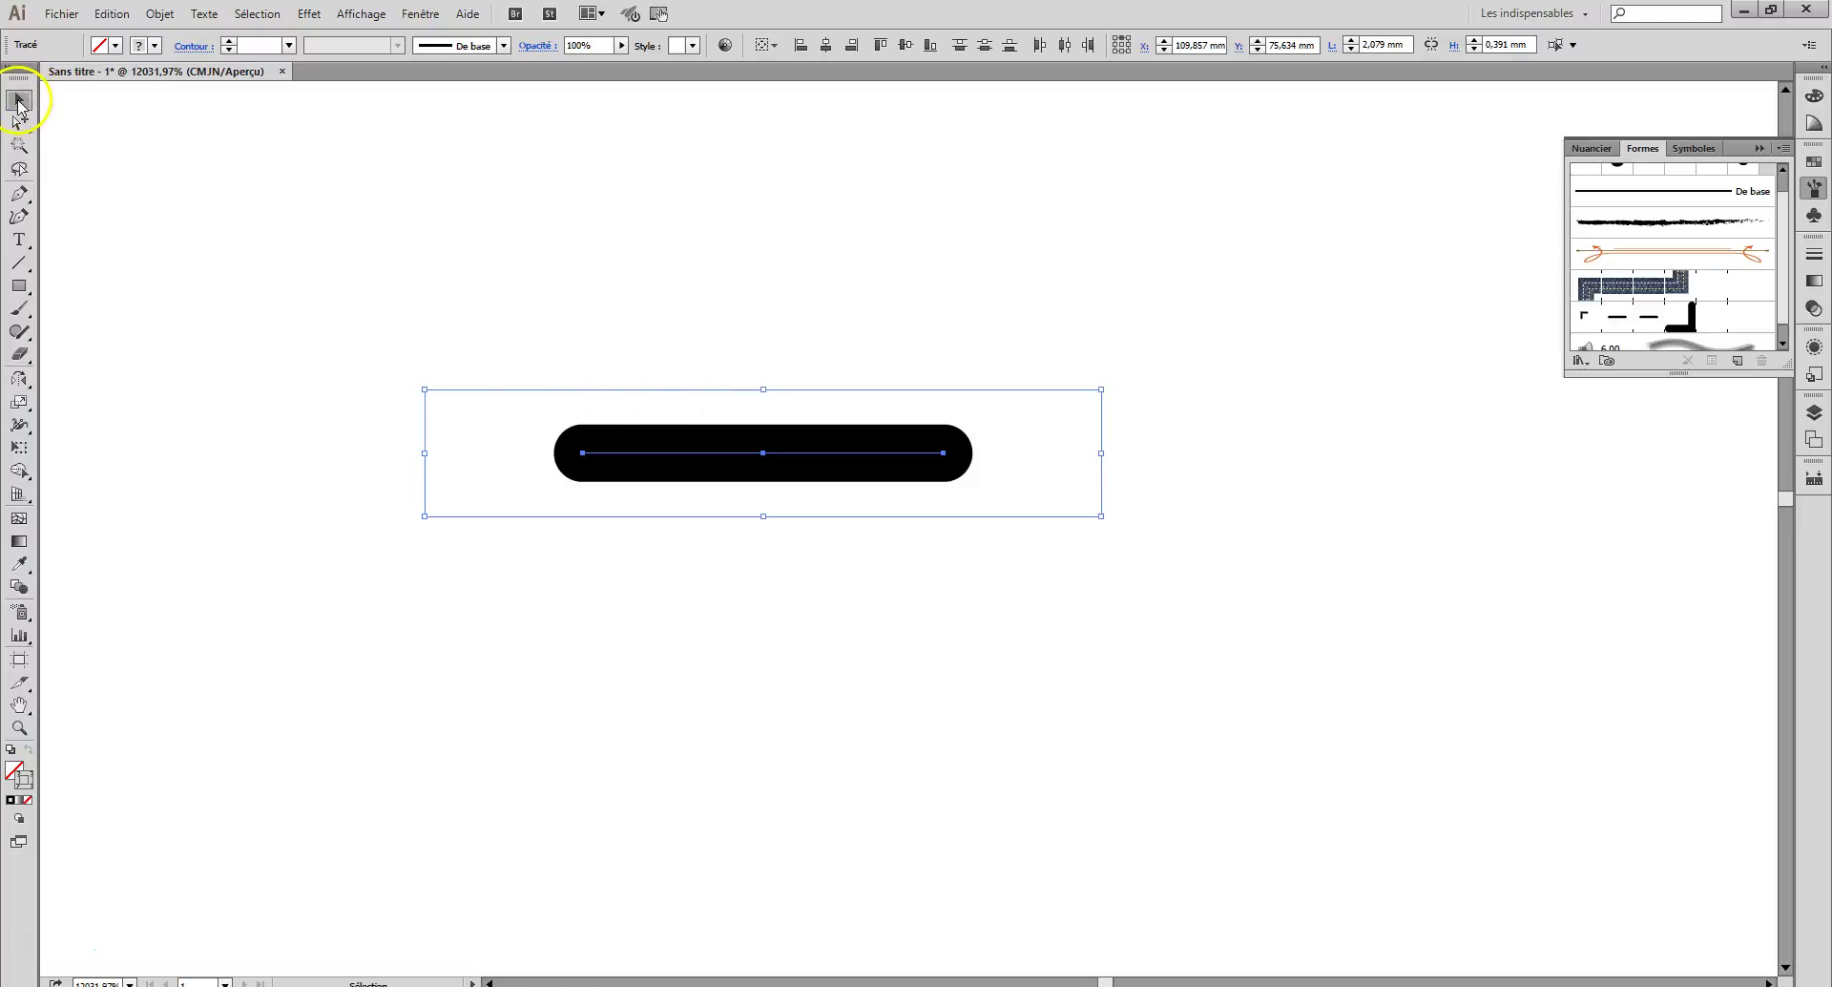
left_click_drag(350, 363, 1193, 605)
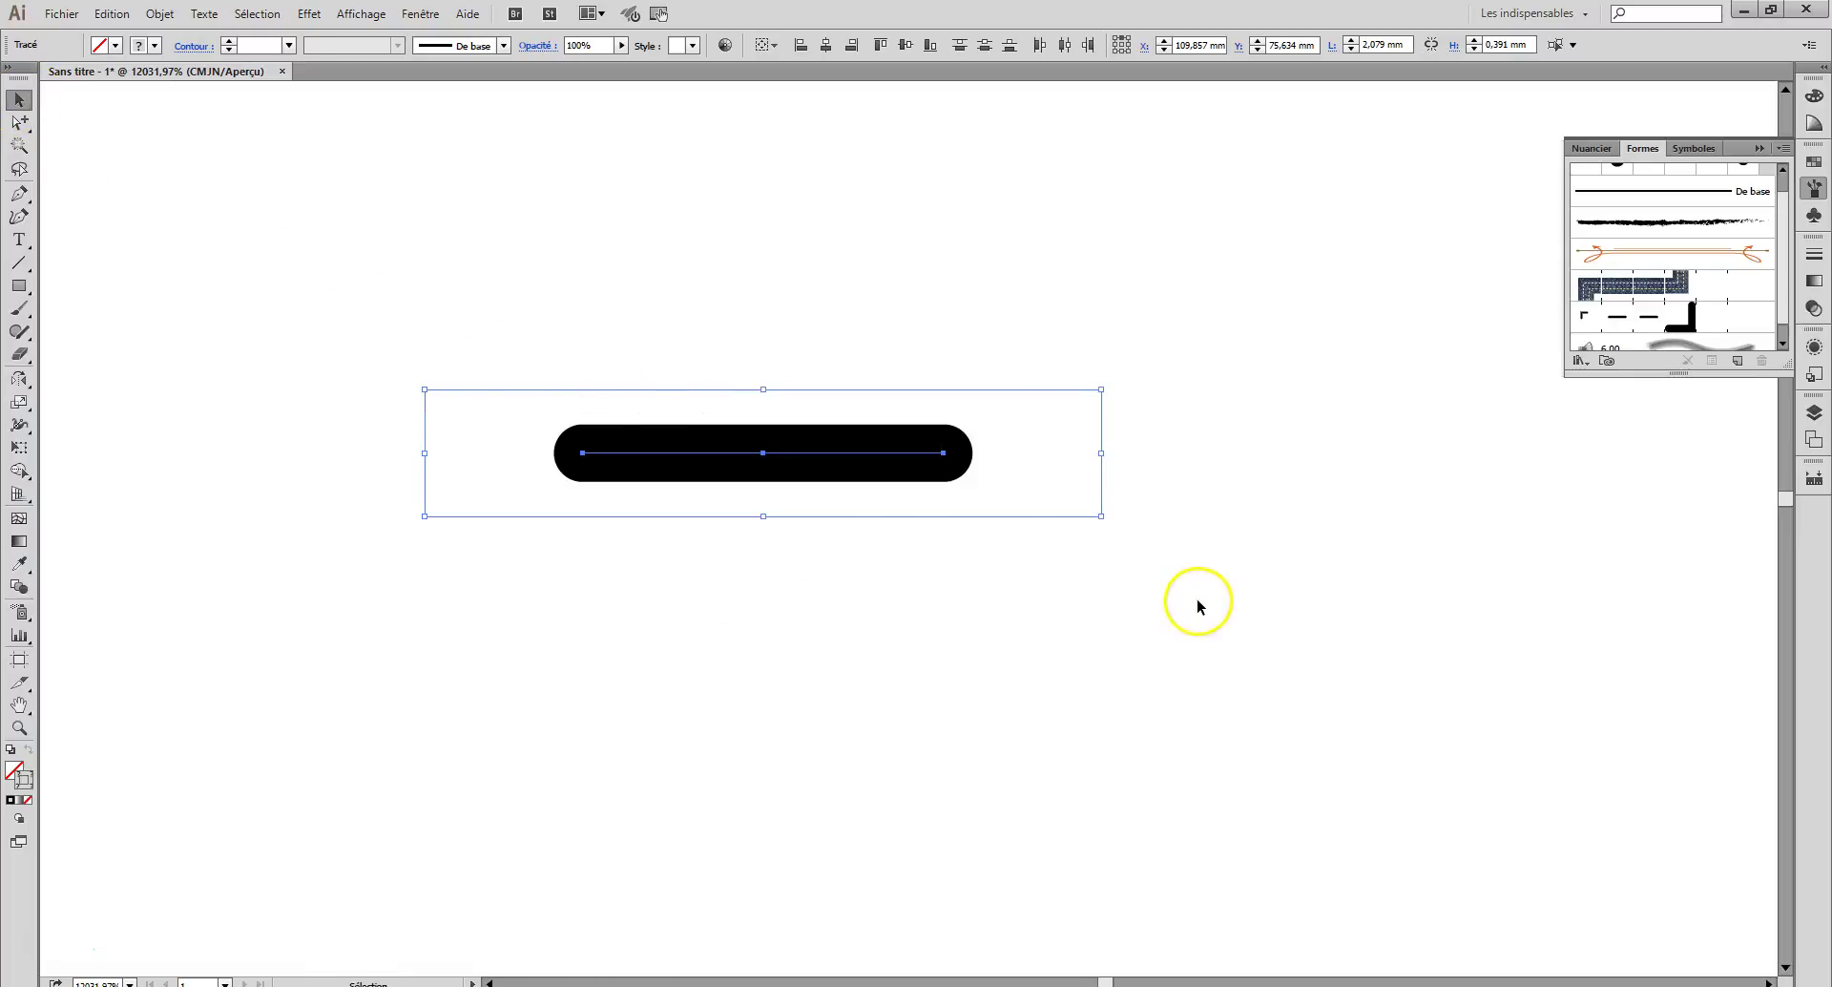
left_click(640, 462)
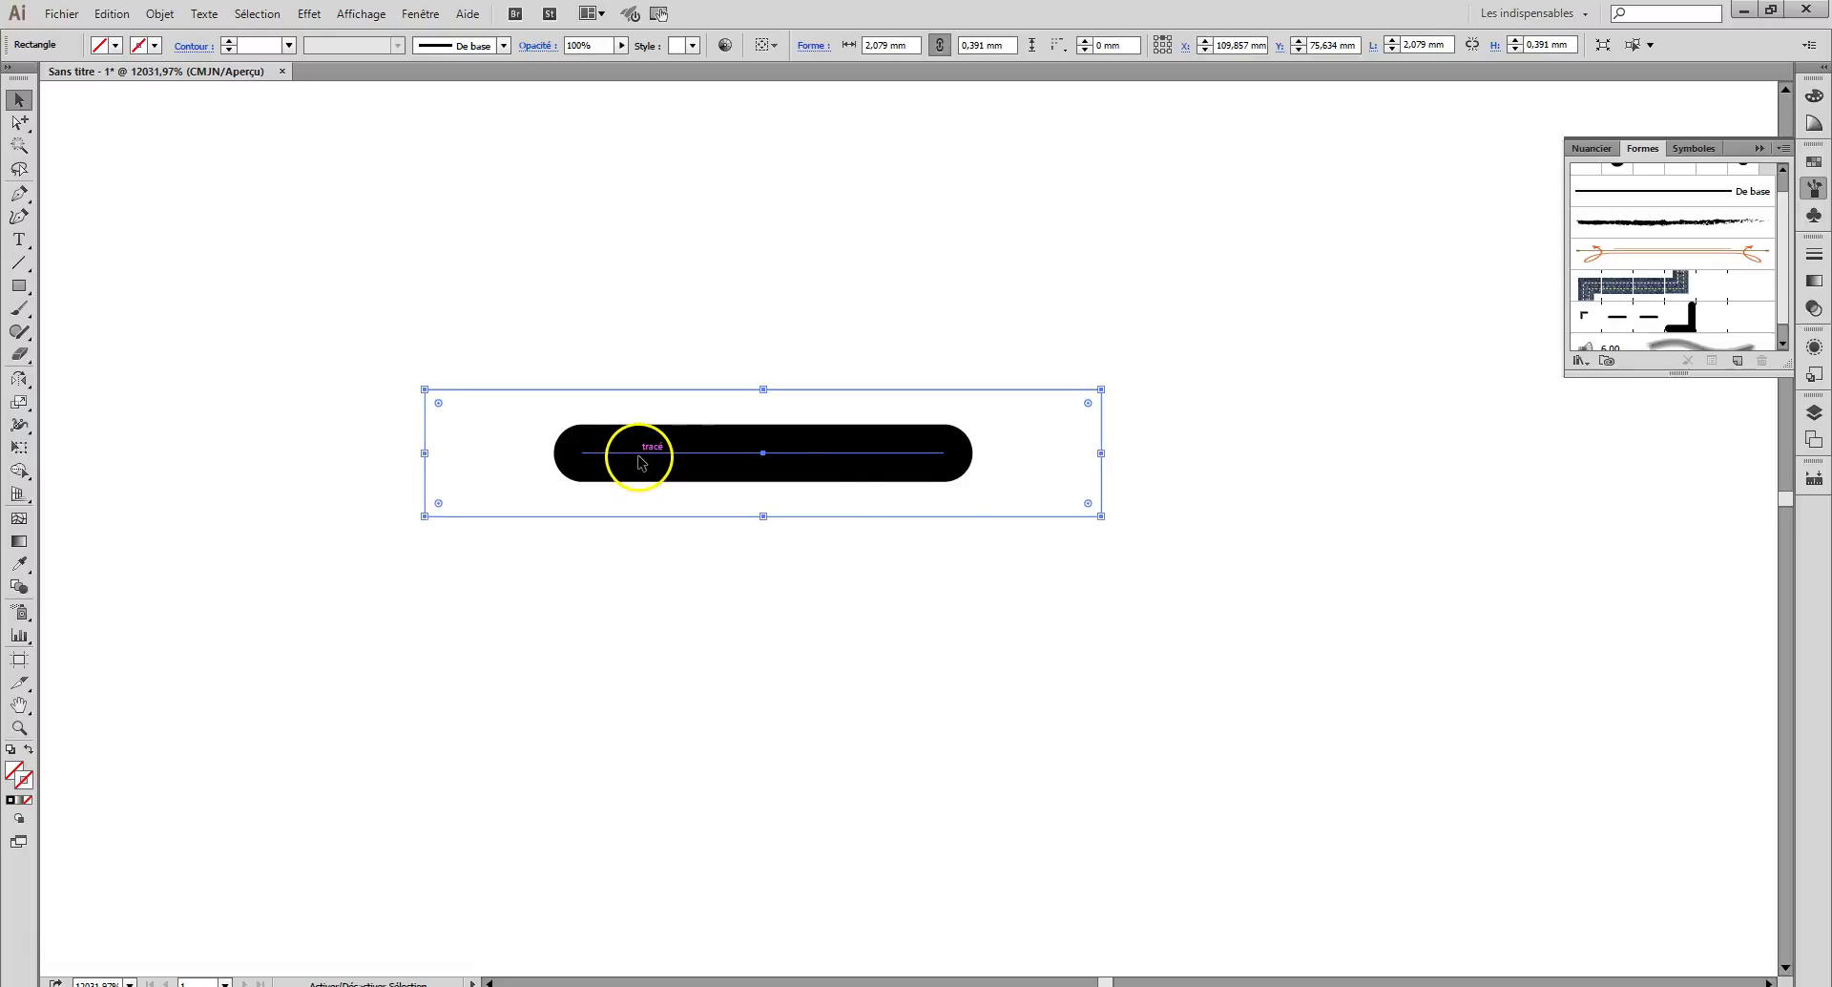
left_click(933, 463)
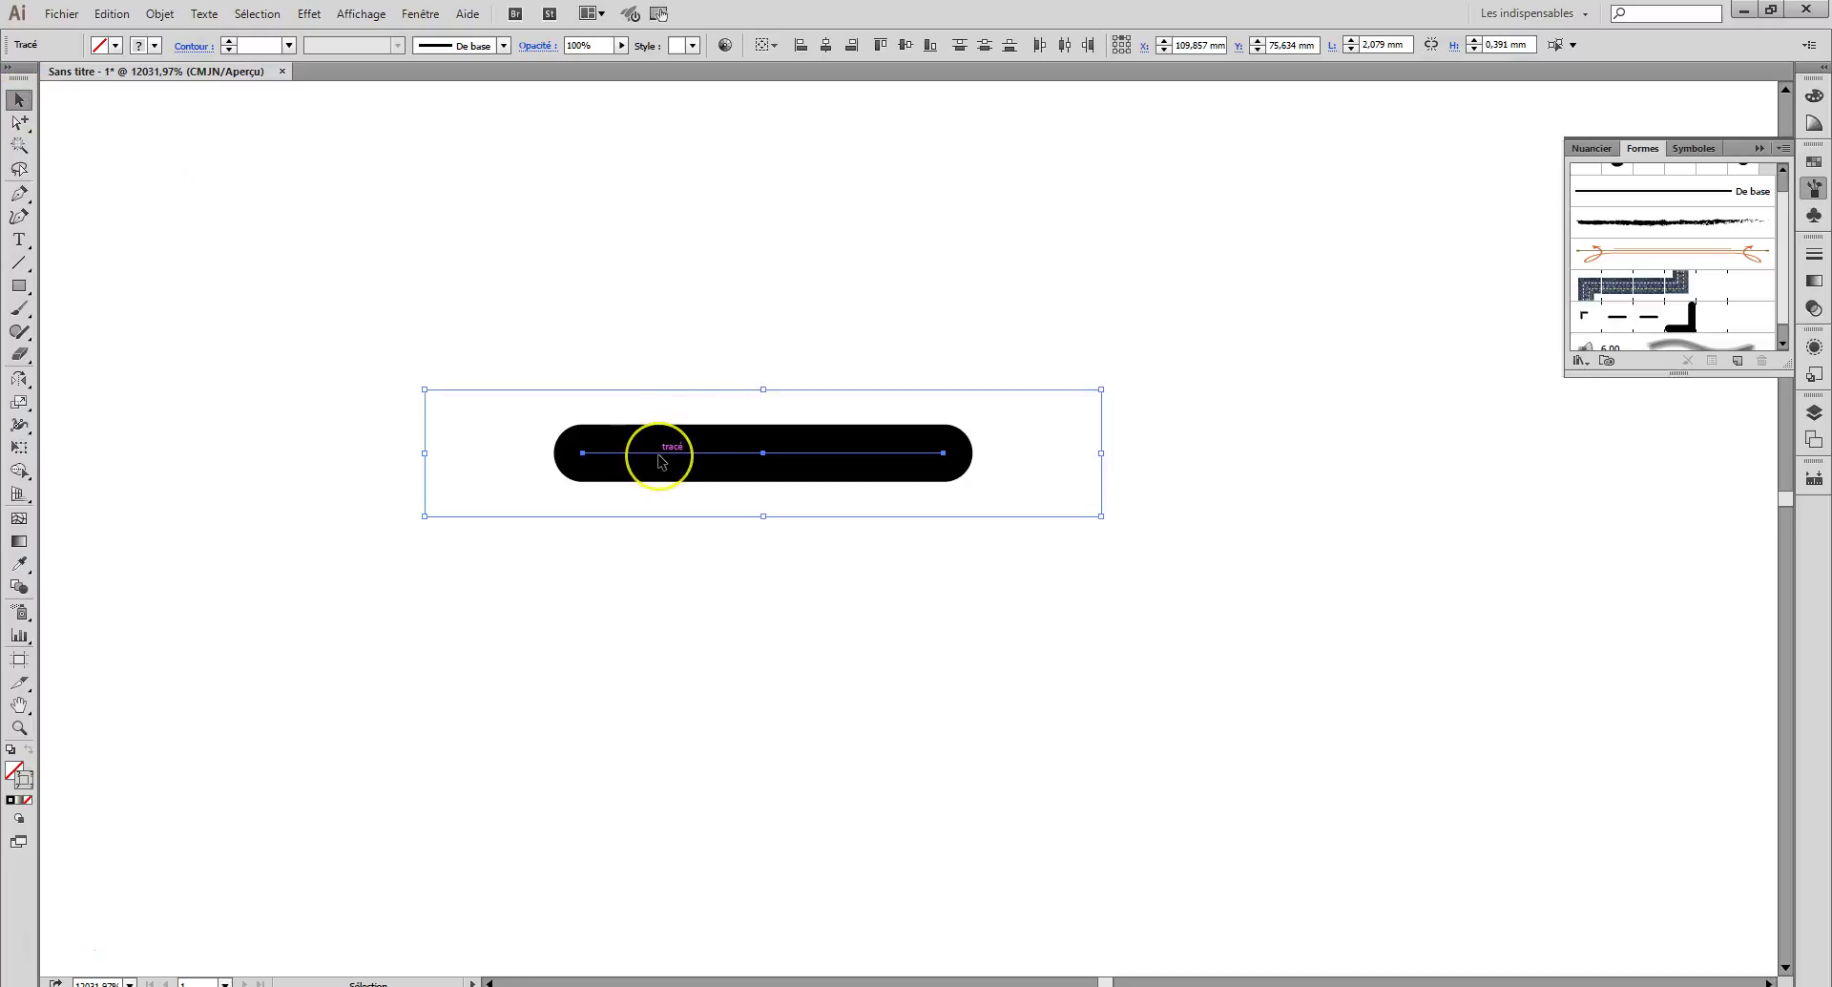
left_click_drag(659, 461, 1336, 456)
left_click_drag(1335, 456, 1335, 456)
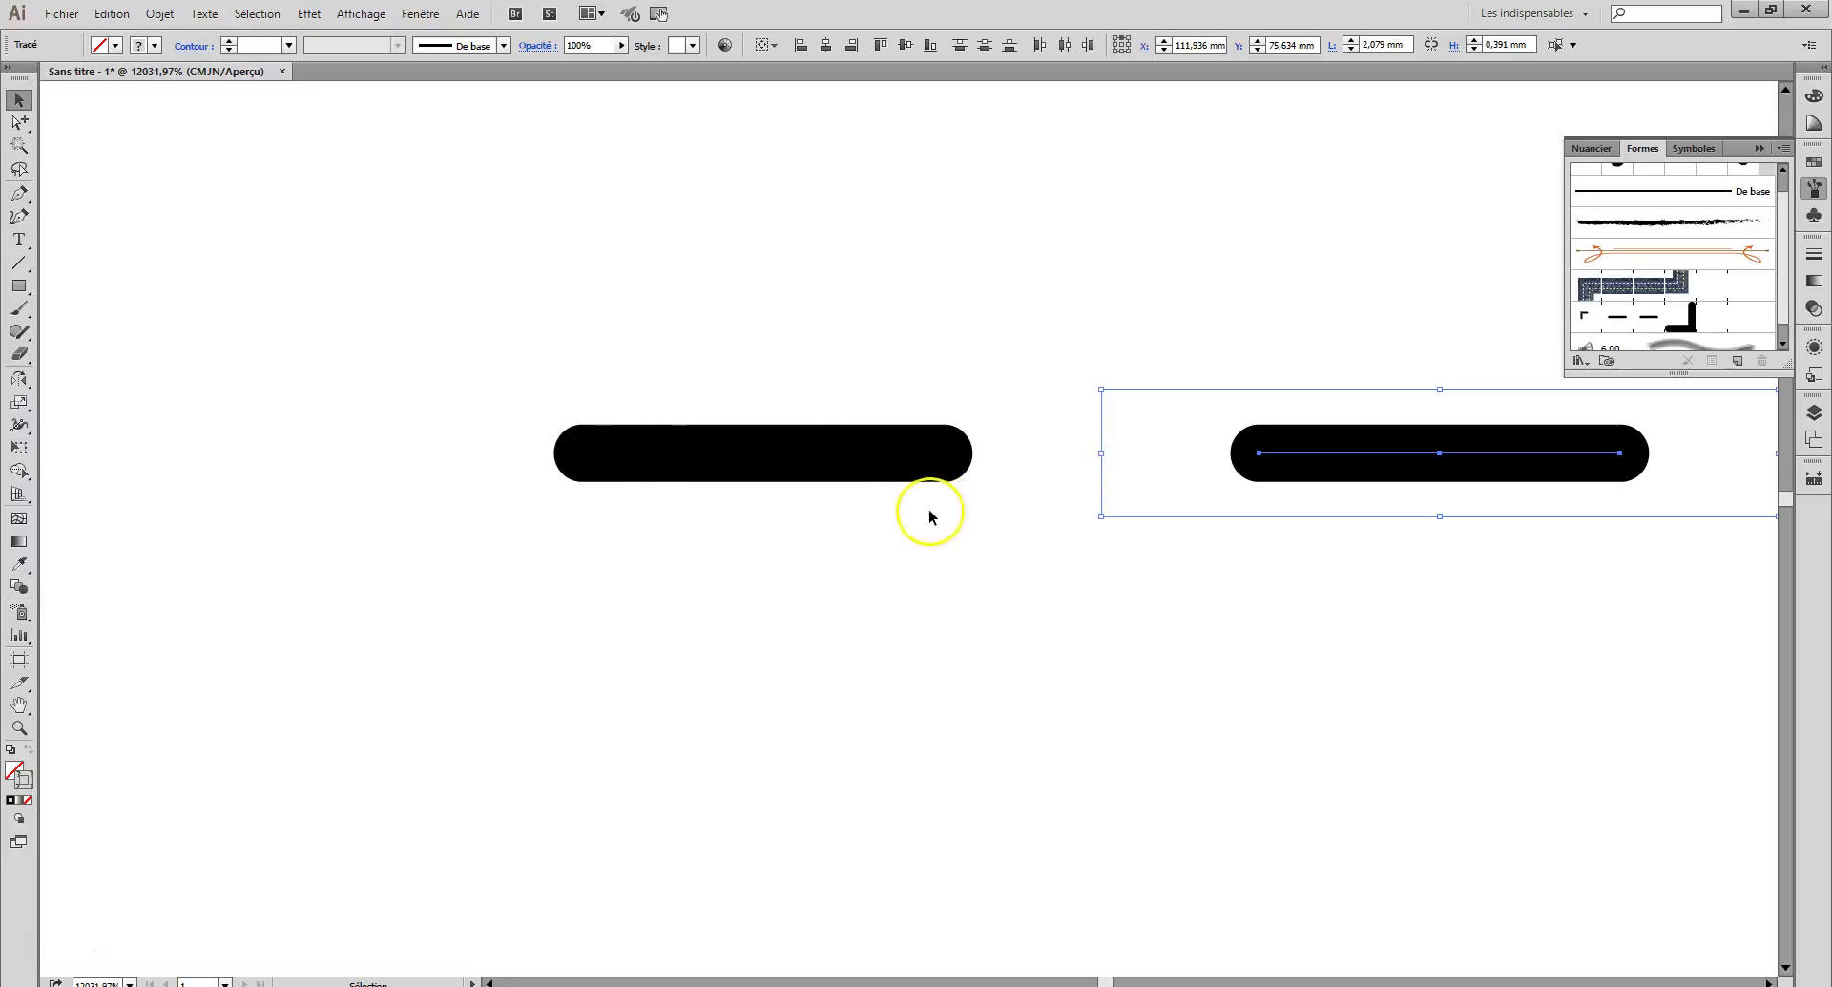
Step: Draw a horizontal test line about 3.134 mm long below the dashes, apply the simple topstitch brush to it, and delete it
left_click(20, 263)
left_click_drag(303, 702, 1324, 703)
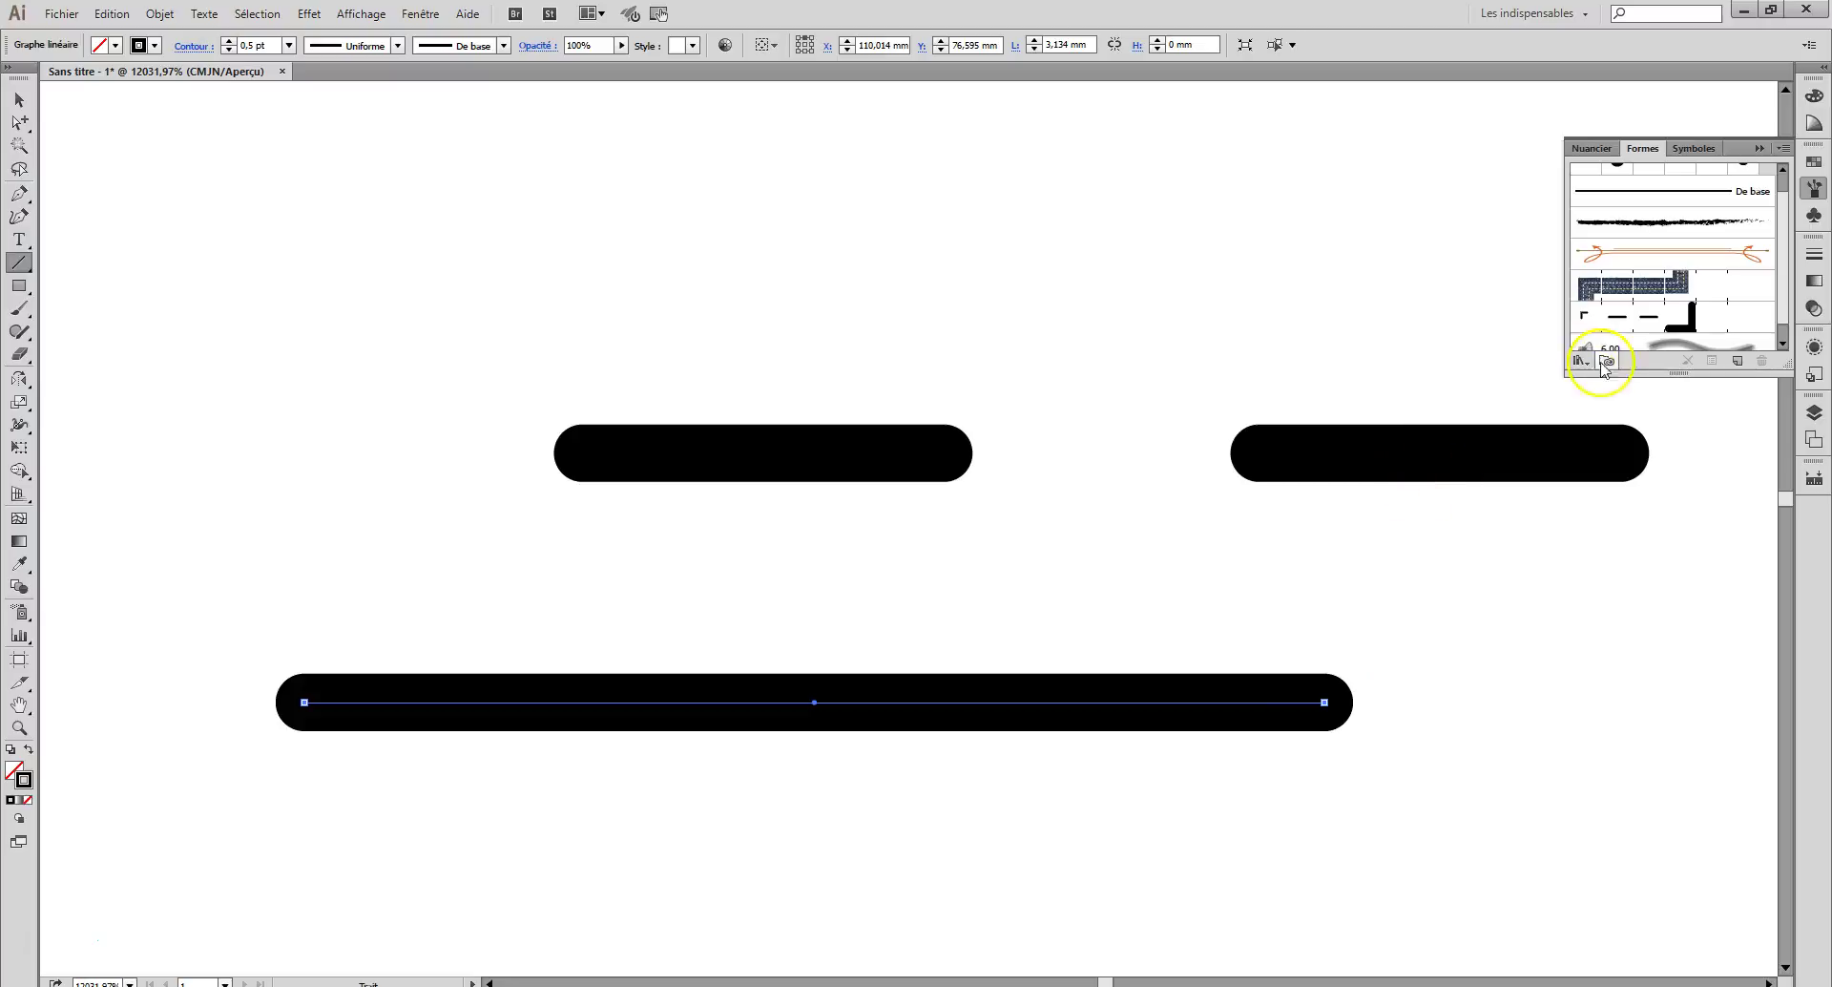
left_click(1629, 327)
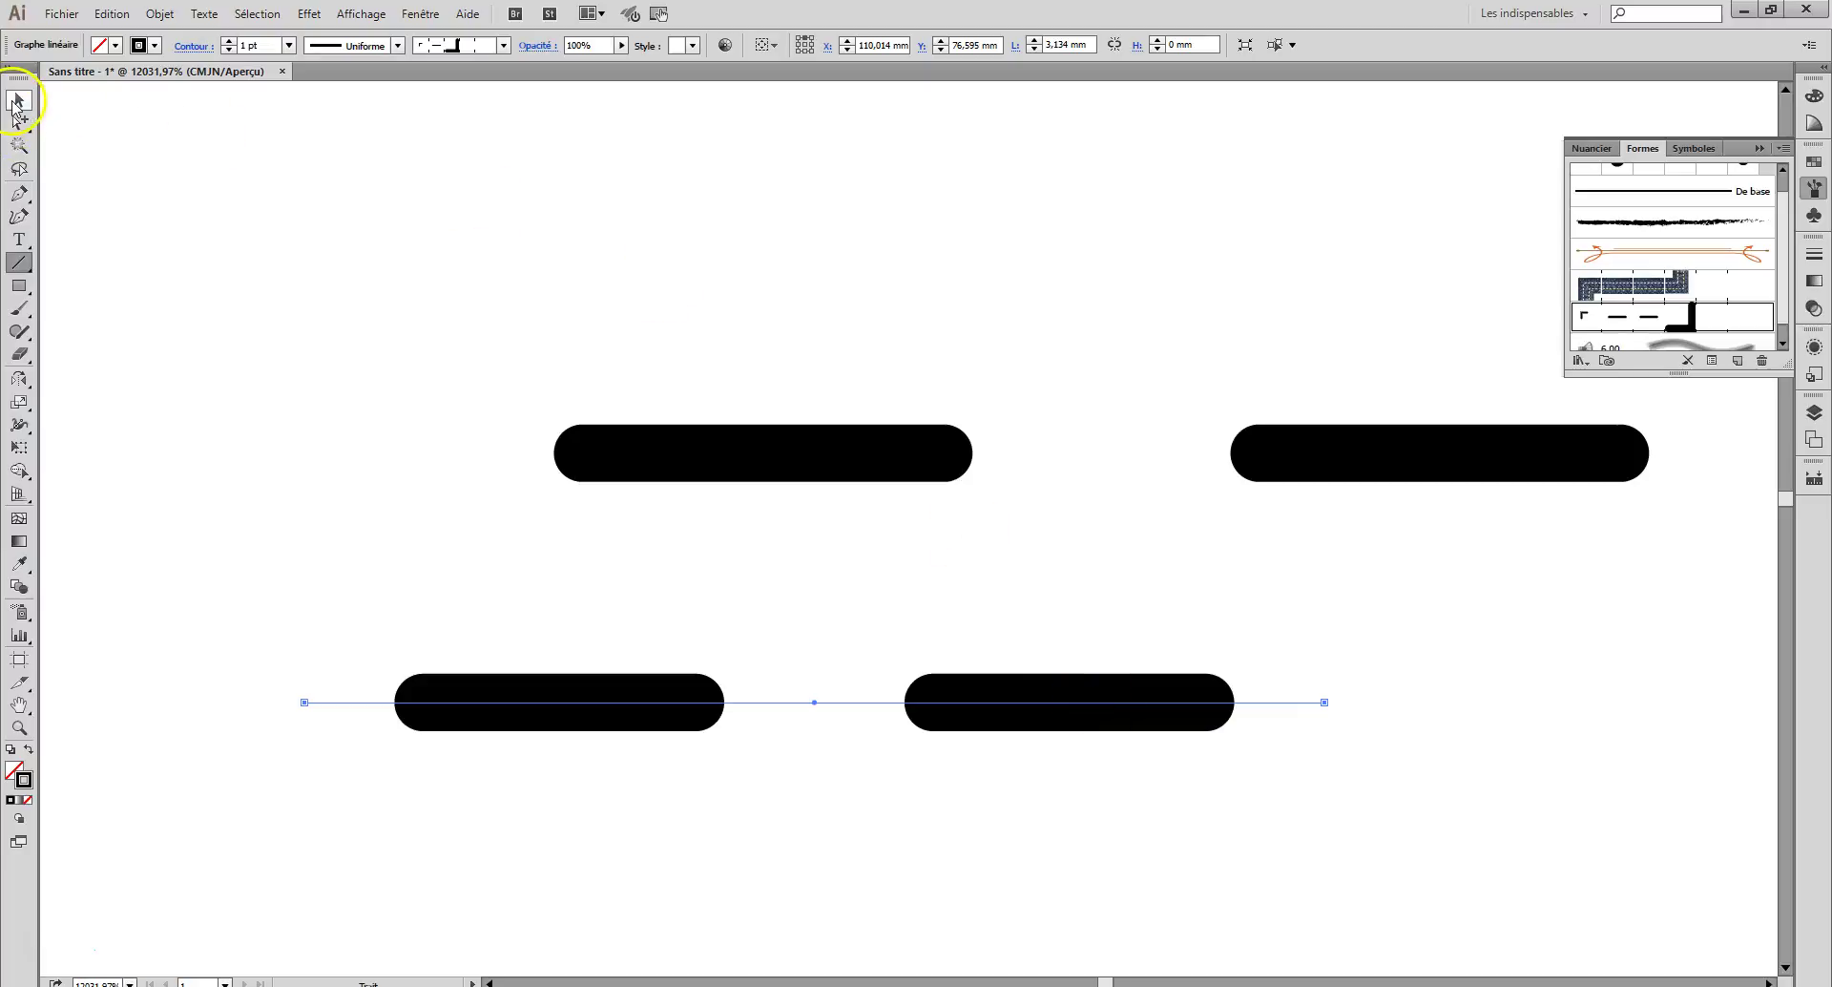
key("Delete")
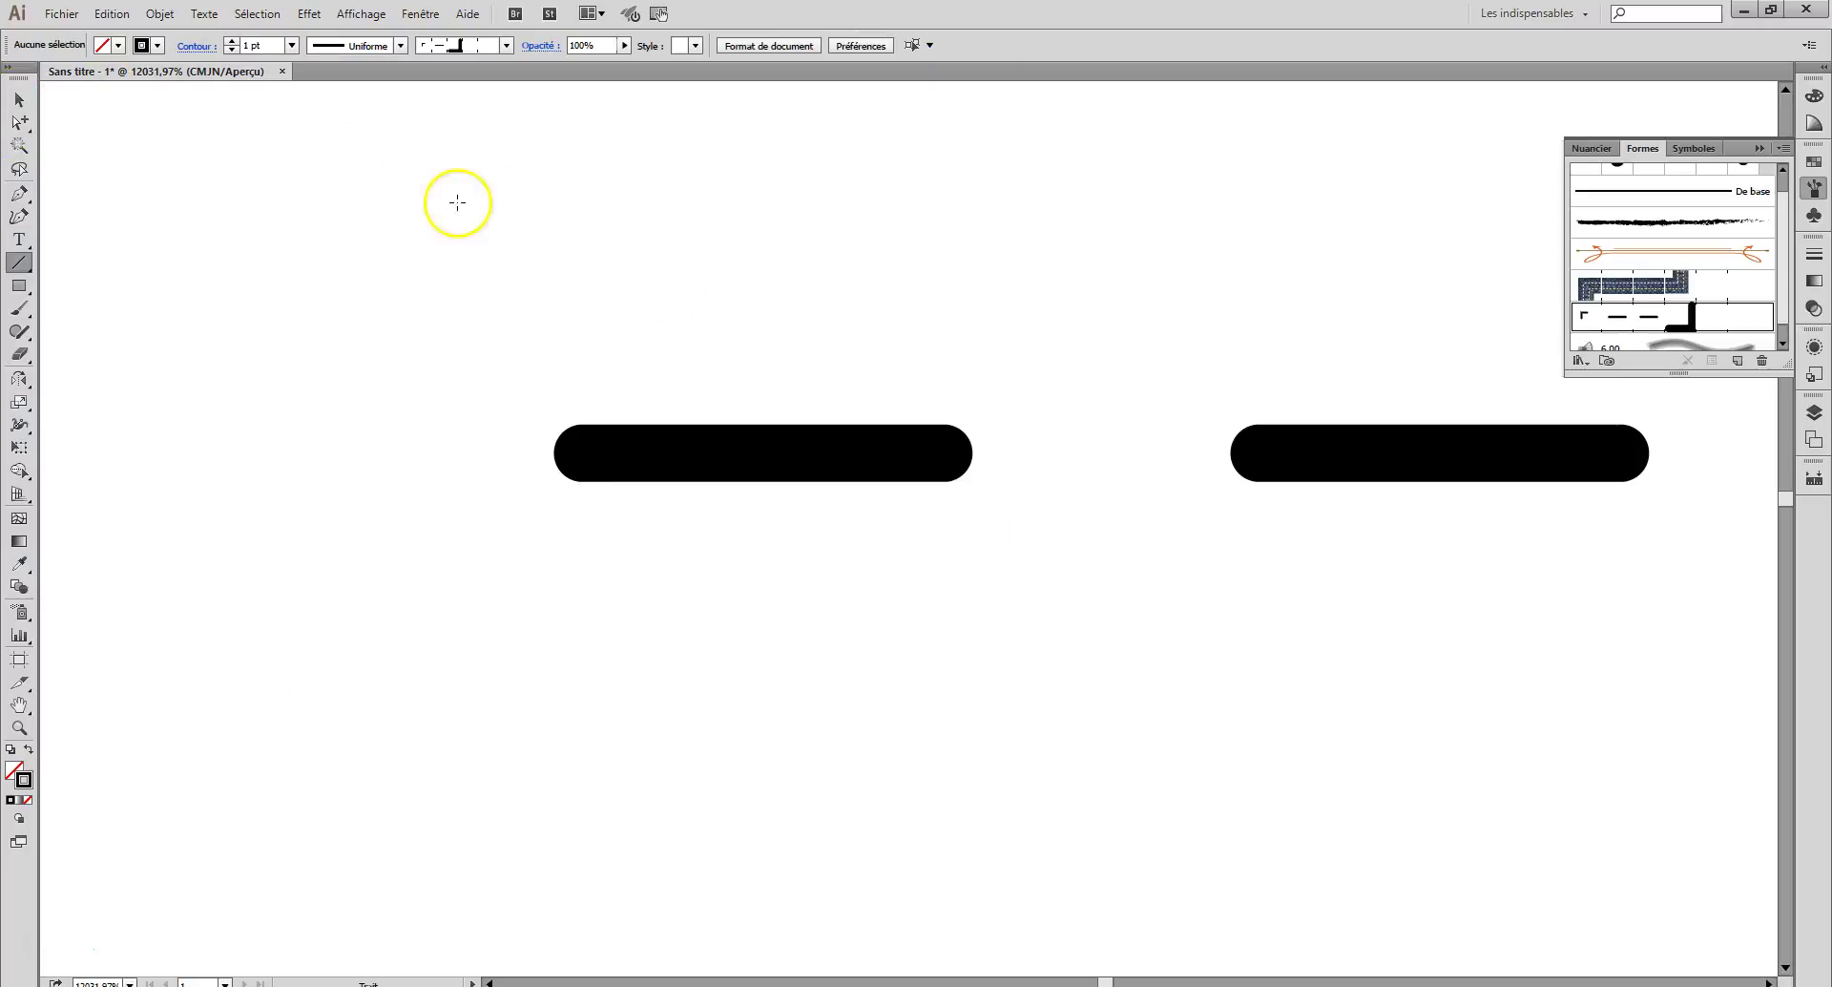
Step: Delete the copied dash with its bounding rectangle, and stretch the remaining invisible rectangle downward to about 1.105 mm high
left_click(18, 103)
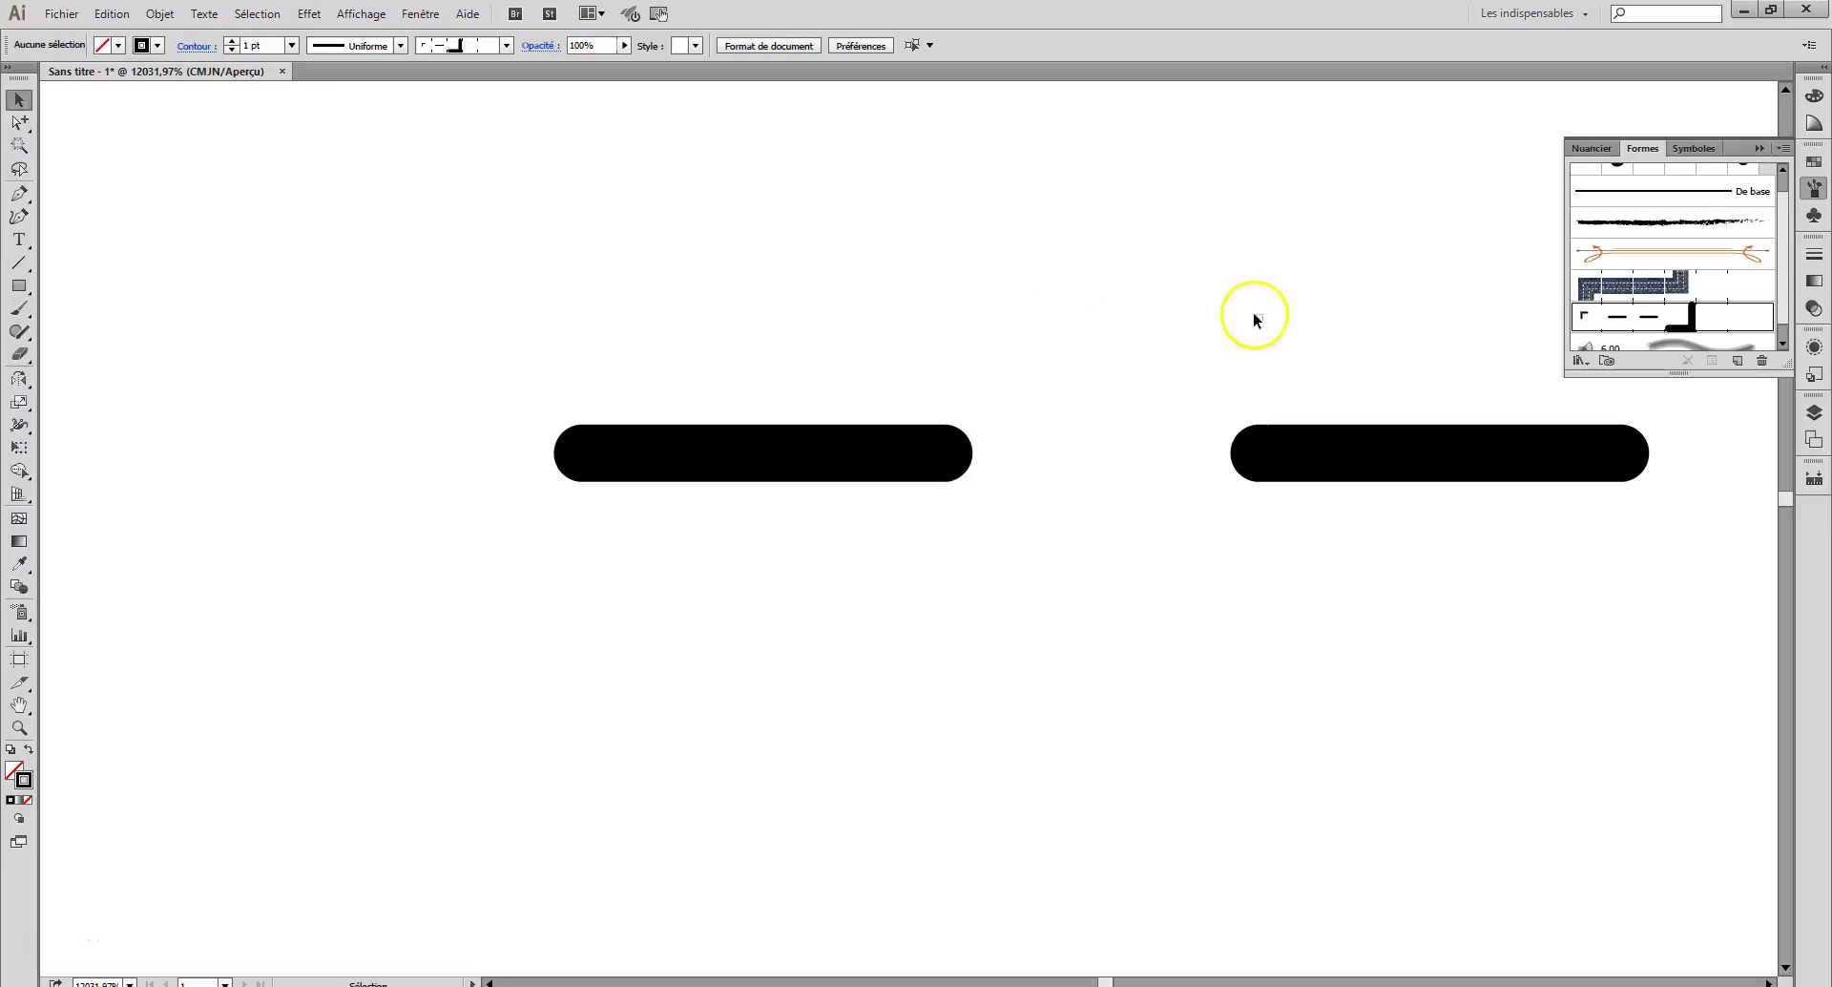
left_click_drag(1250, 311, 1467, 525)
key("Delete")
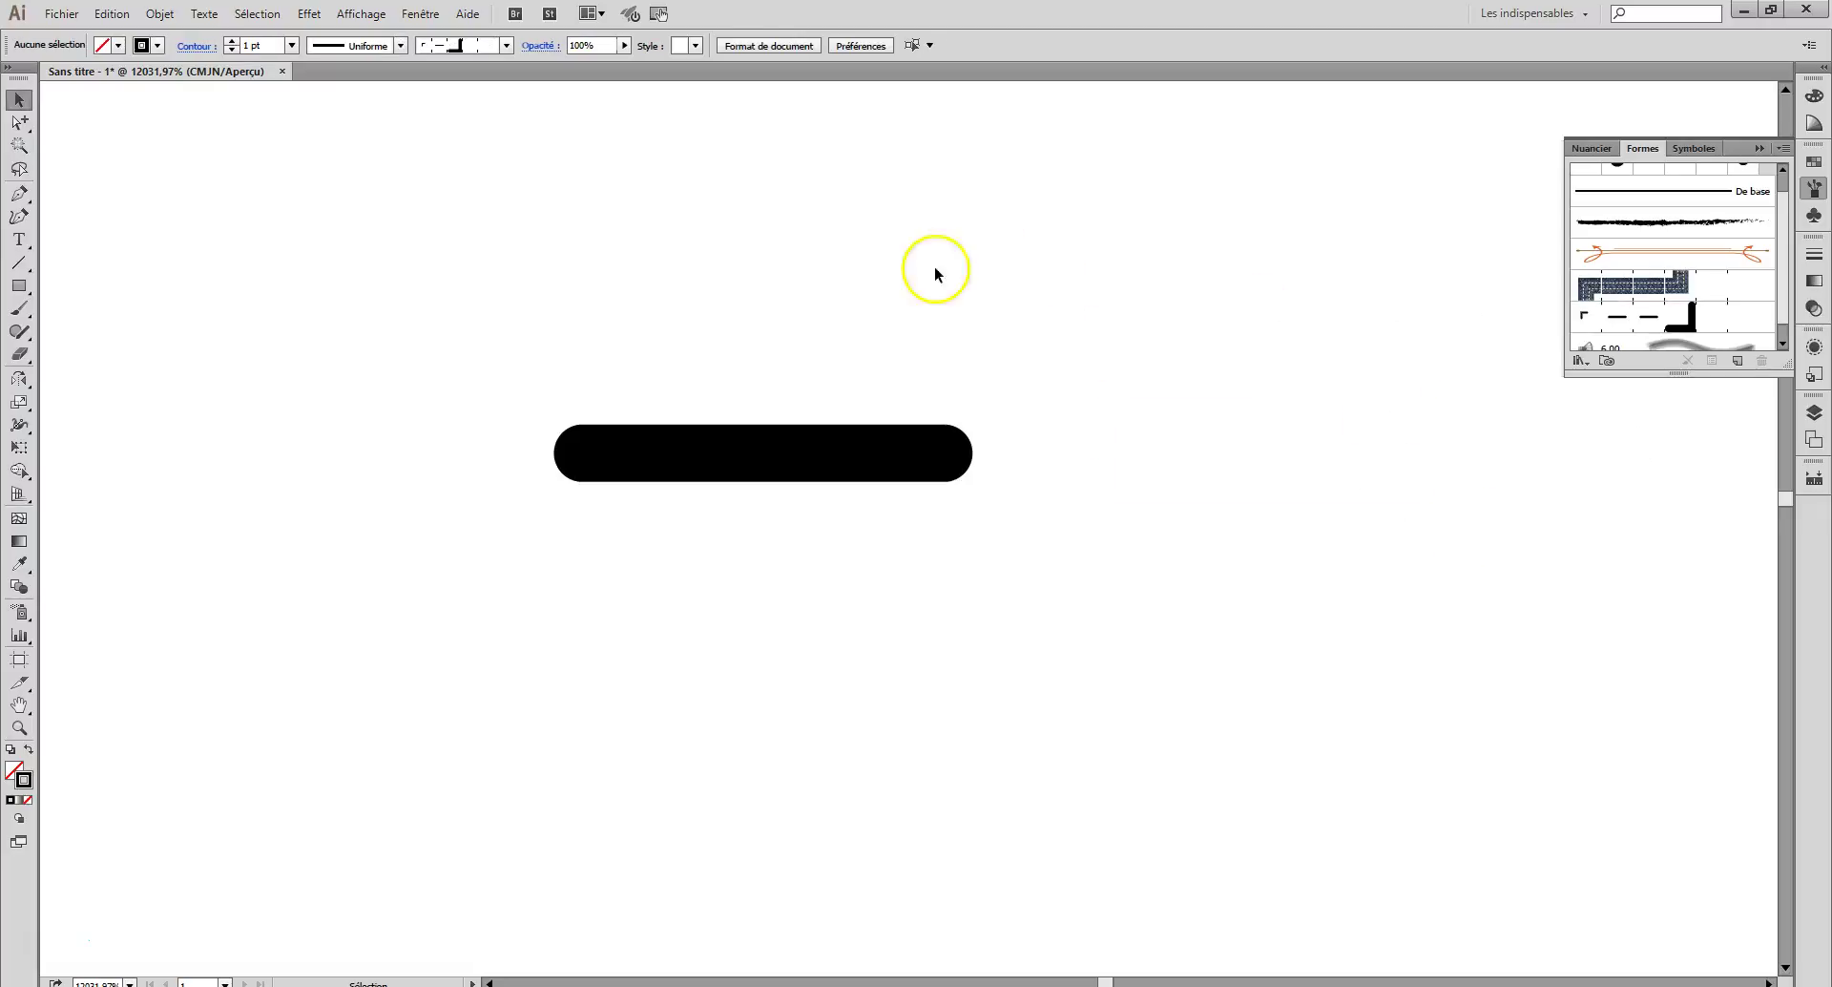
left_click_drag(914, 384, 936, 397)
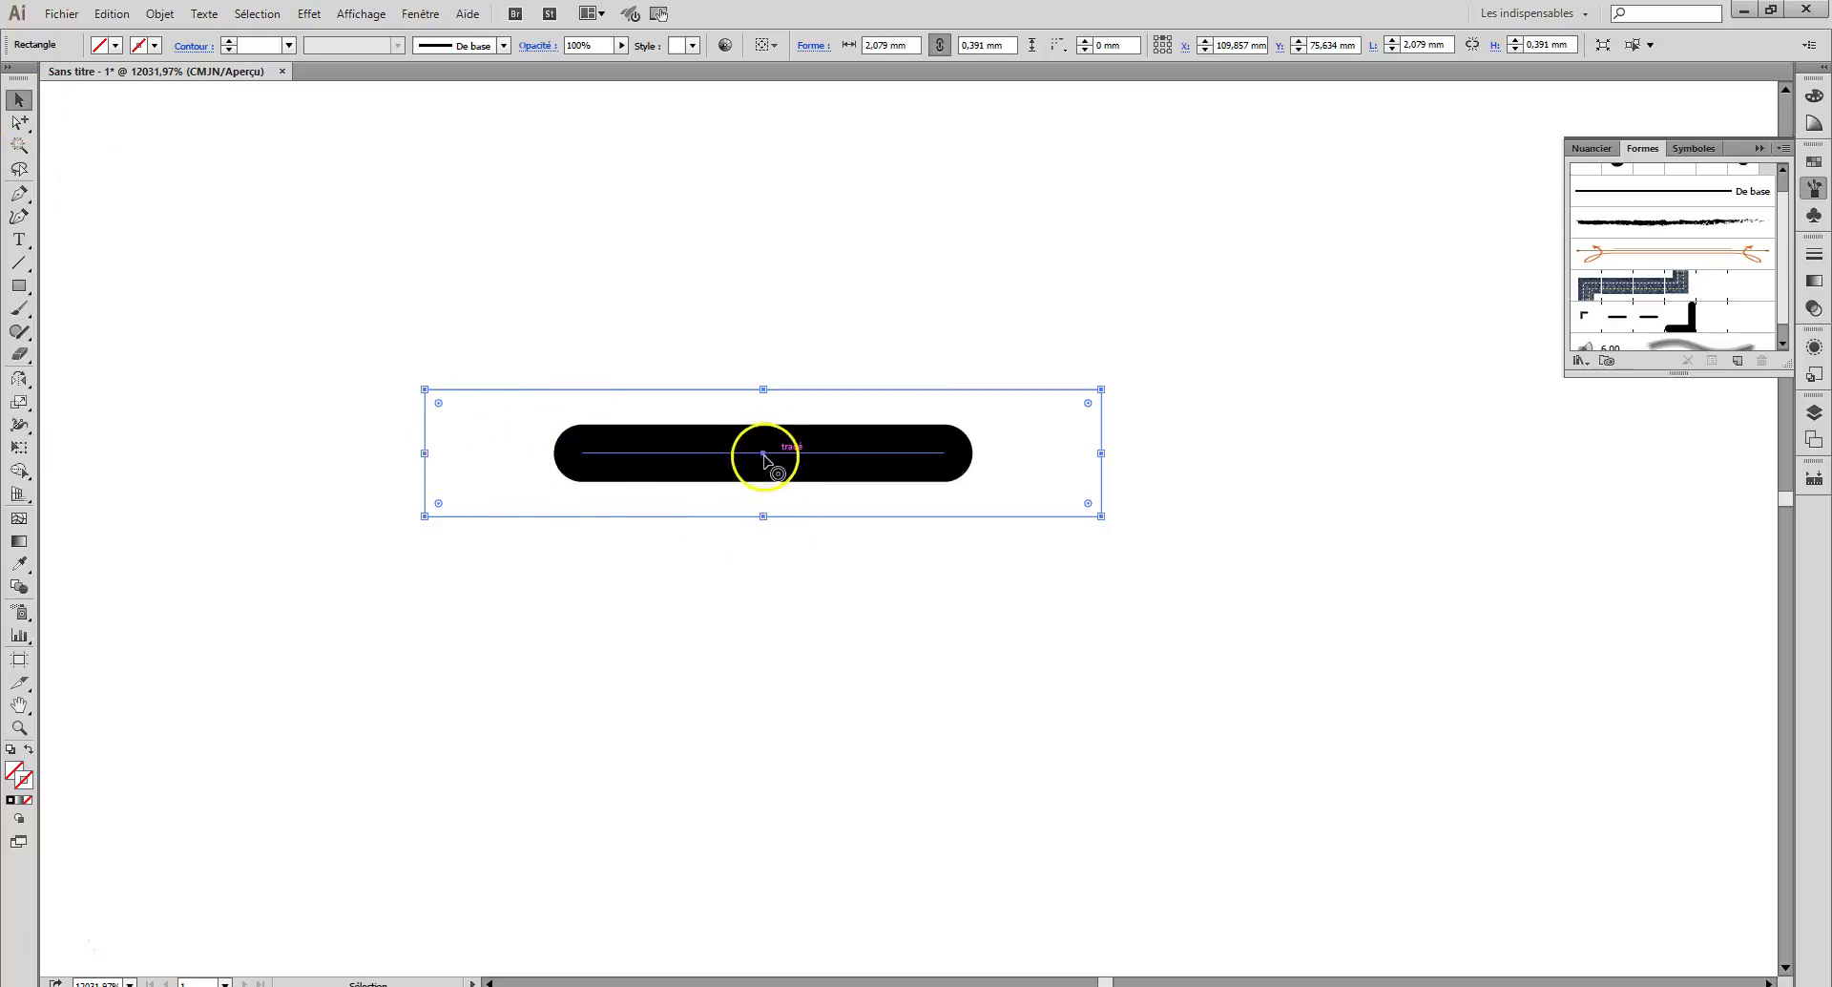
left_click_drag(763, 519, 765, 749)
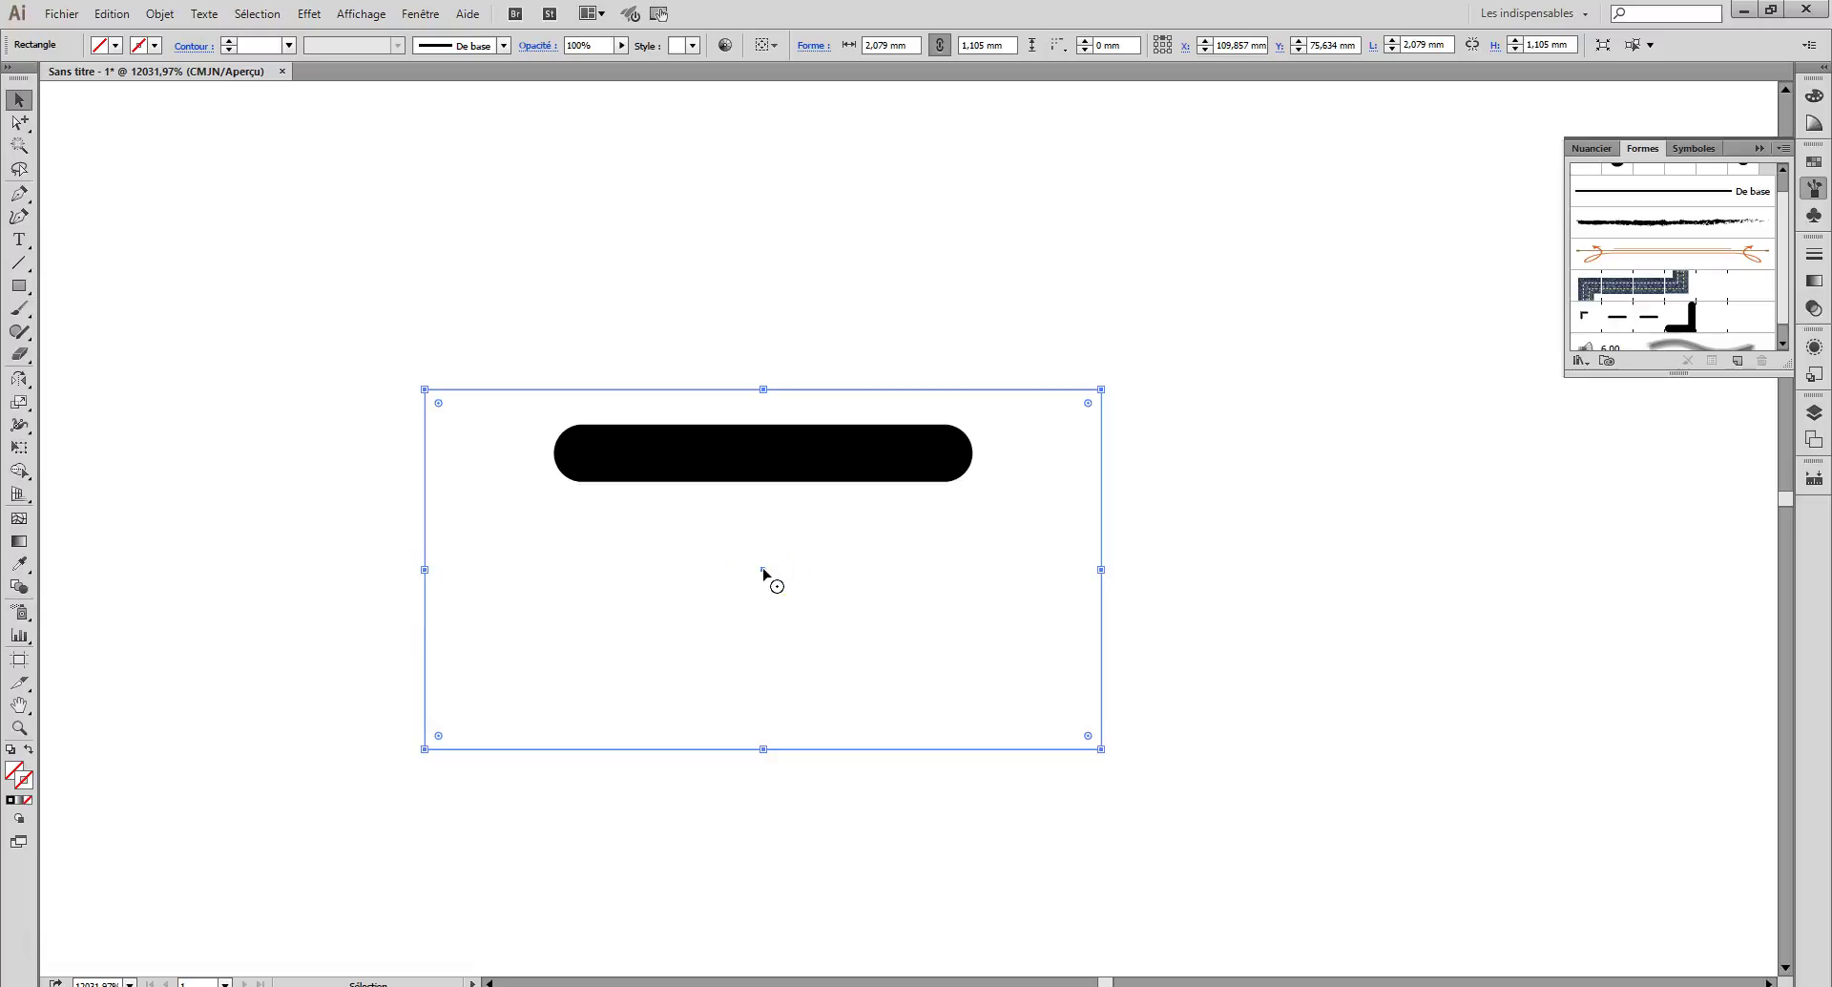
Step: Draw a horizontal reference line about 2.856 mm long through the invisible rectangle's centre and give it a black stroke
left_click(17, 265)
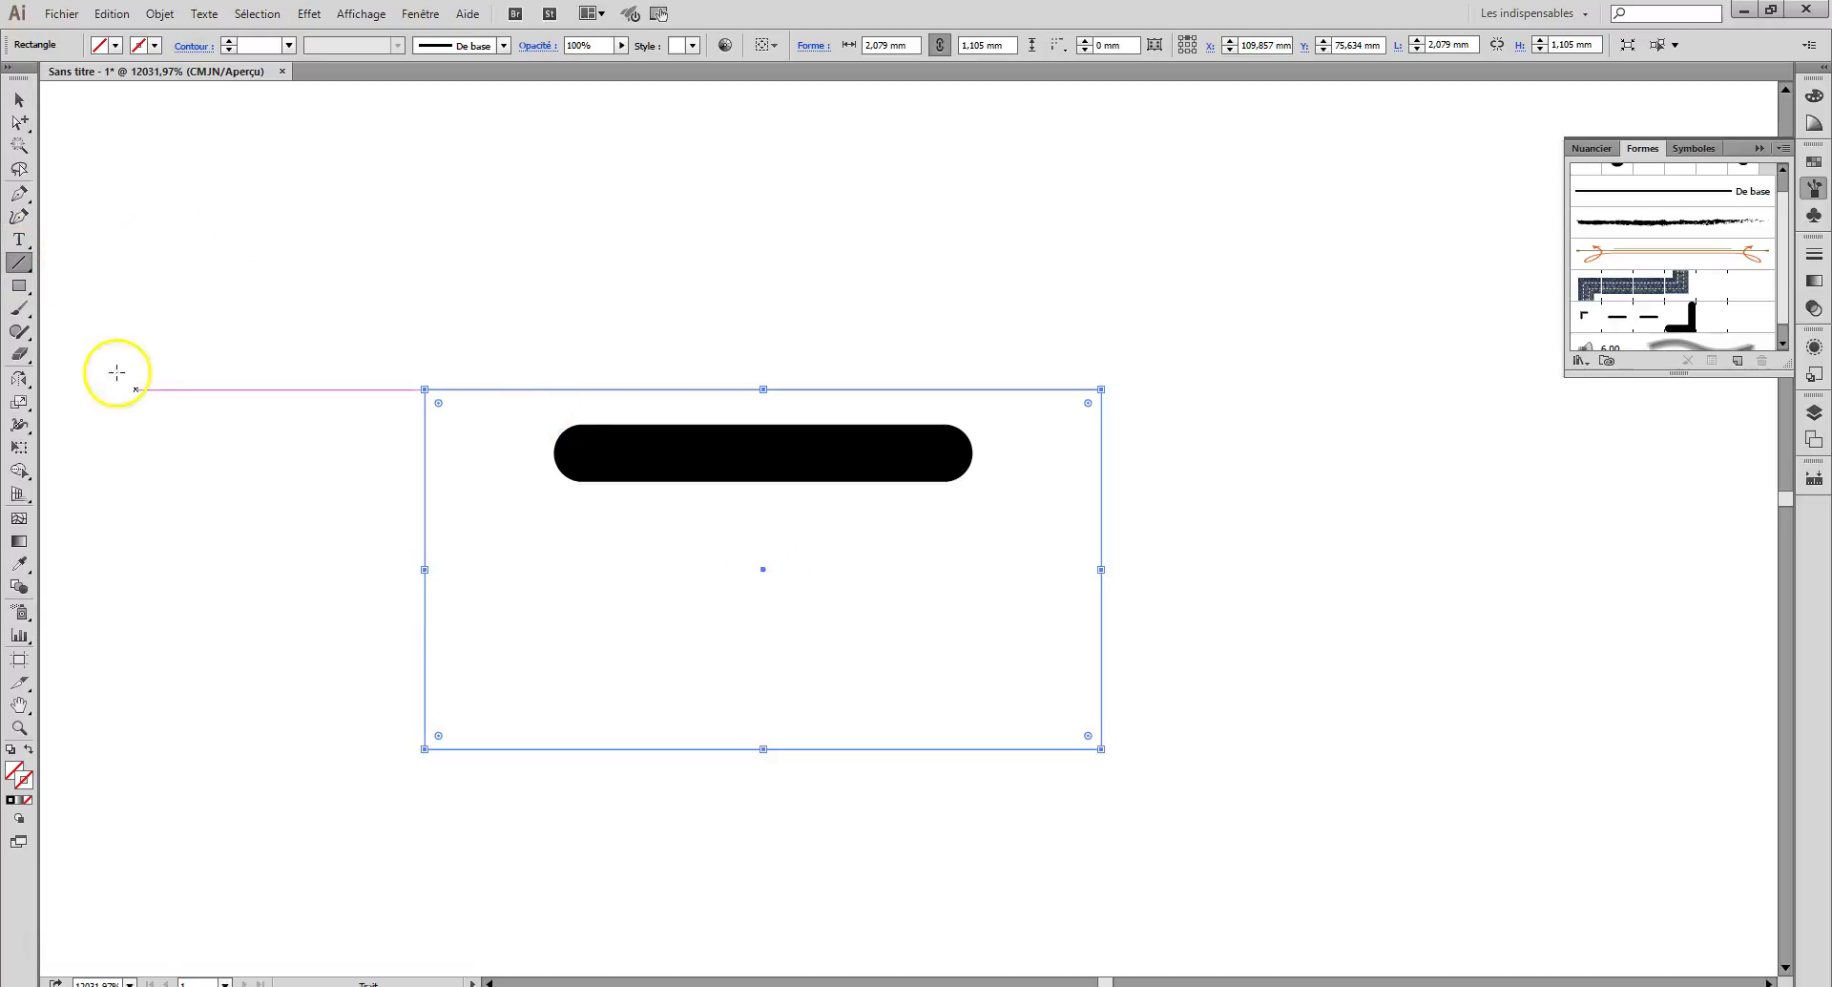
left_click_drag(353, 571, 1282, 623)
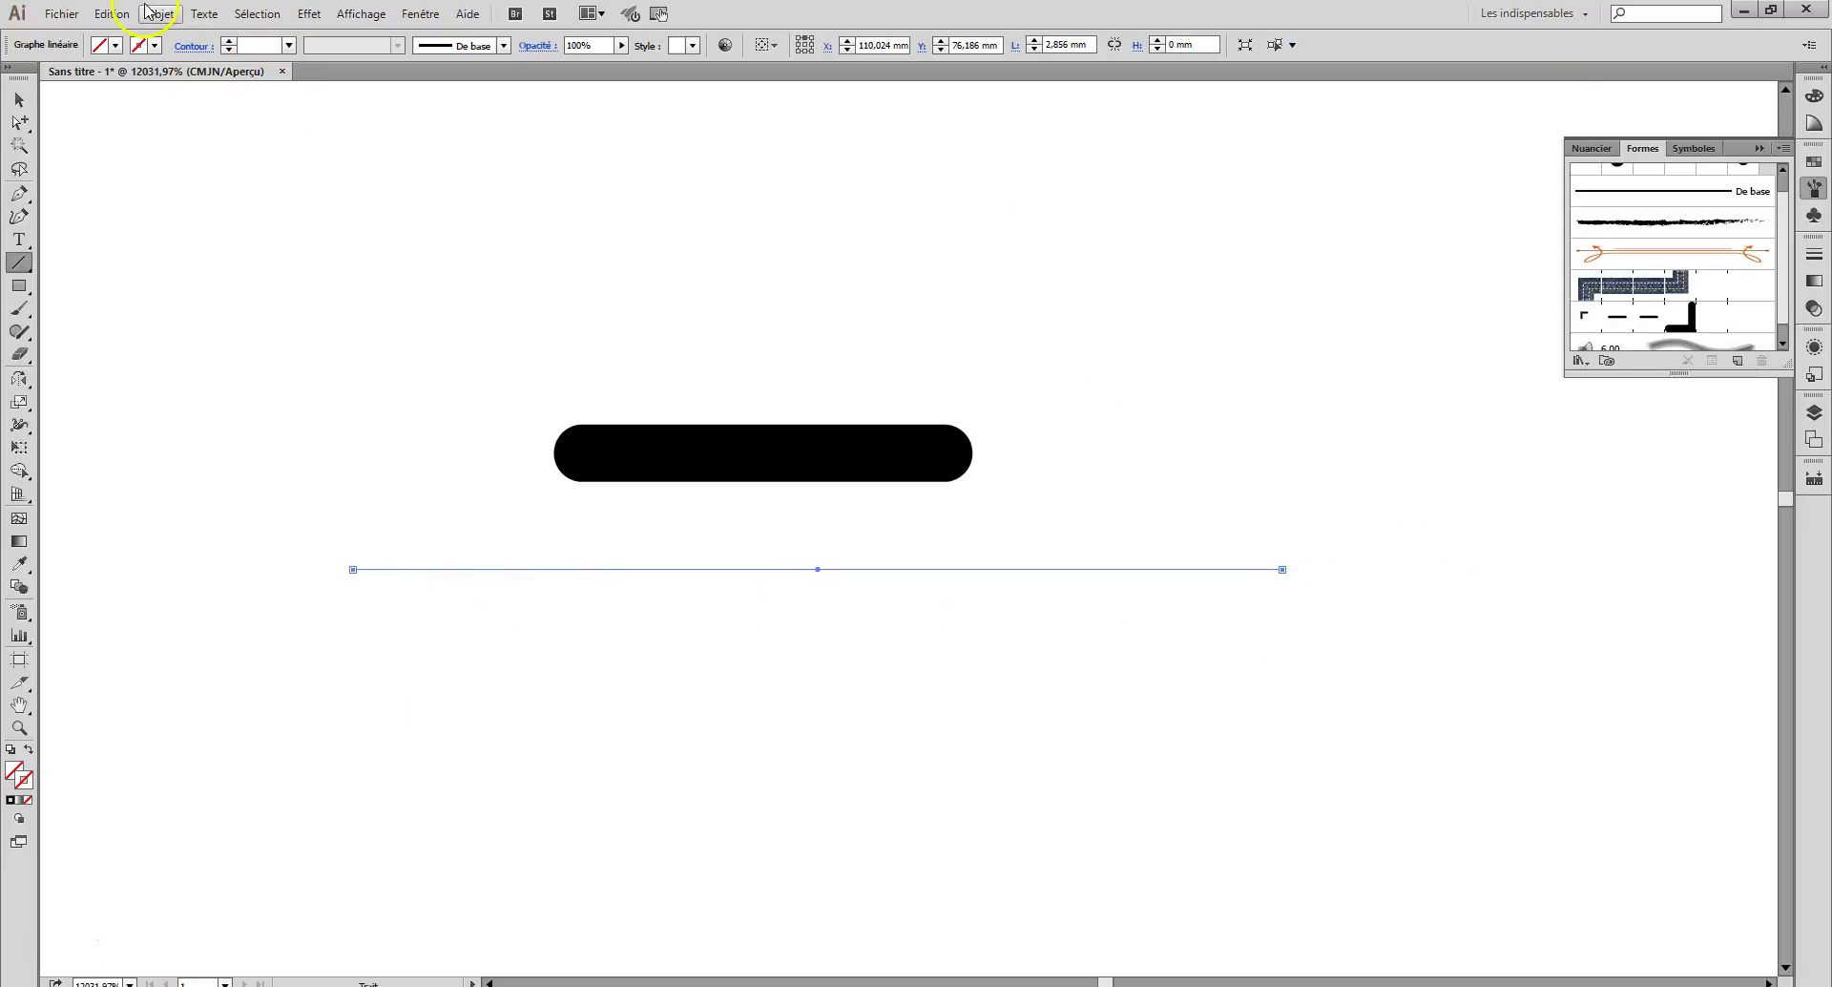
left_click(156, 47)
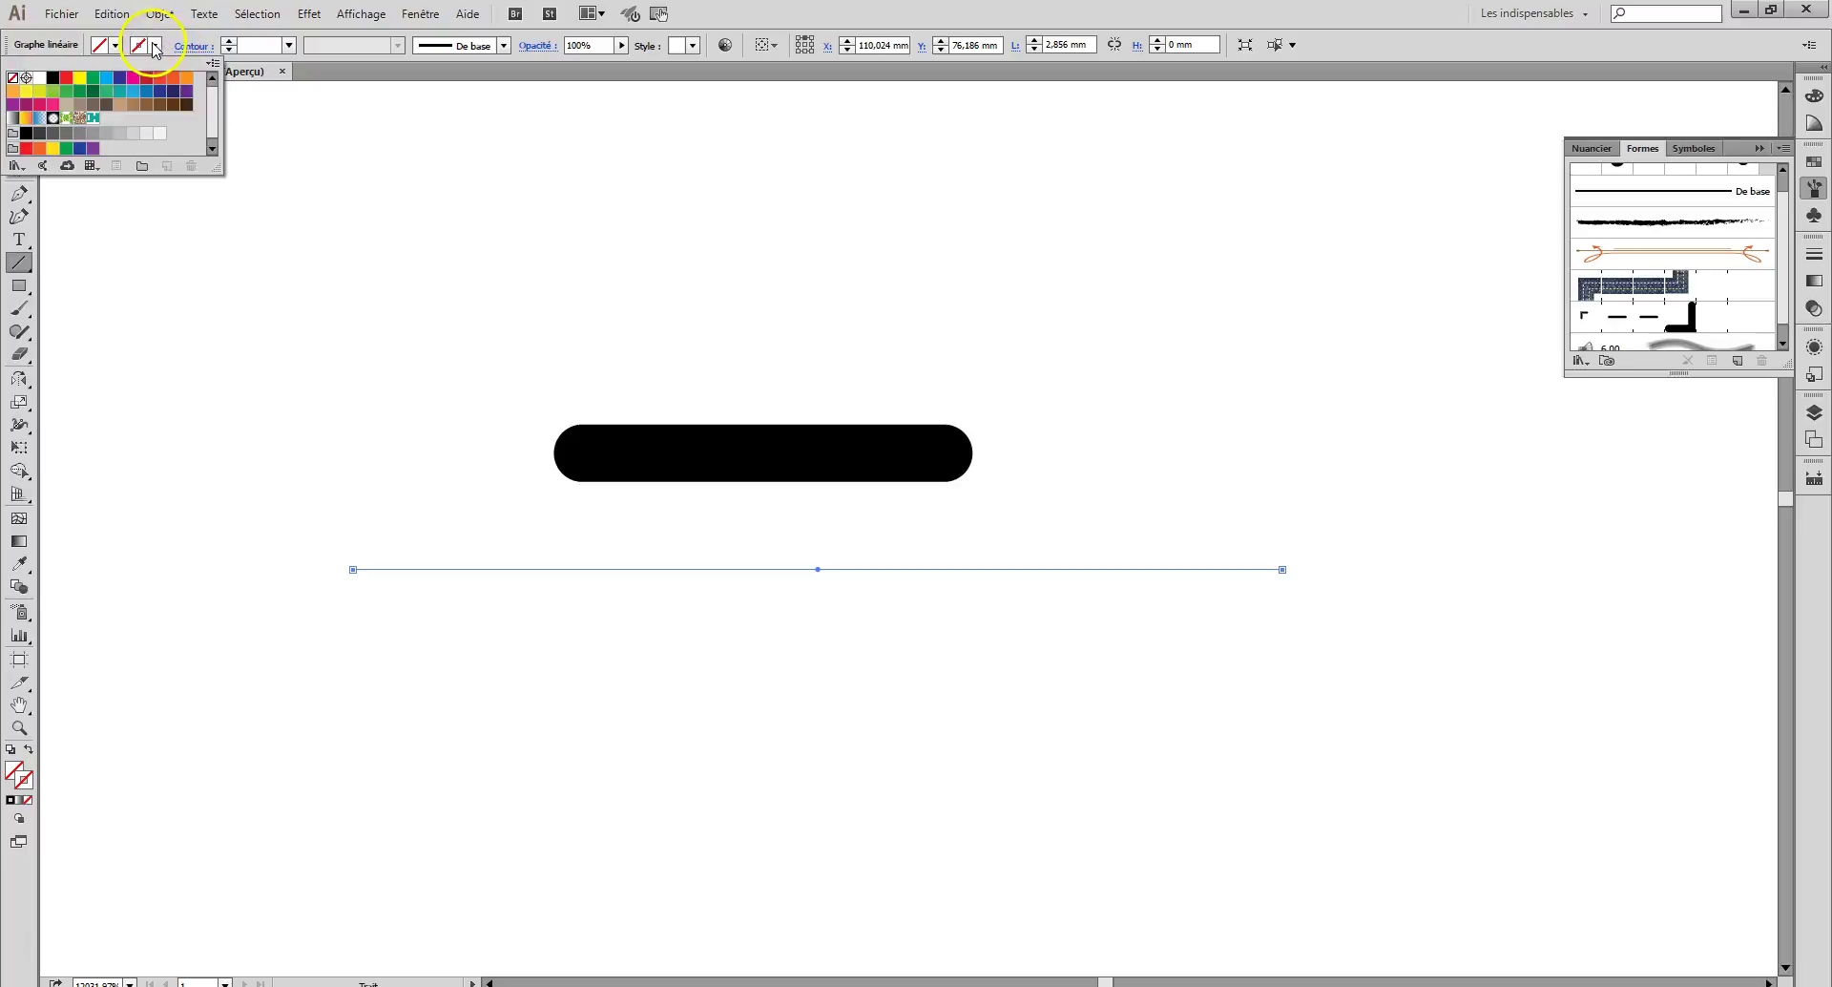
left_click(59, 79)
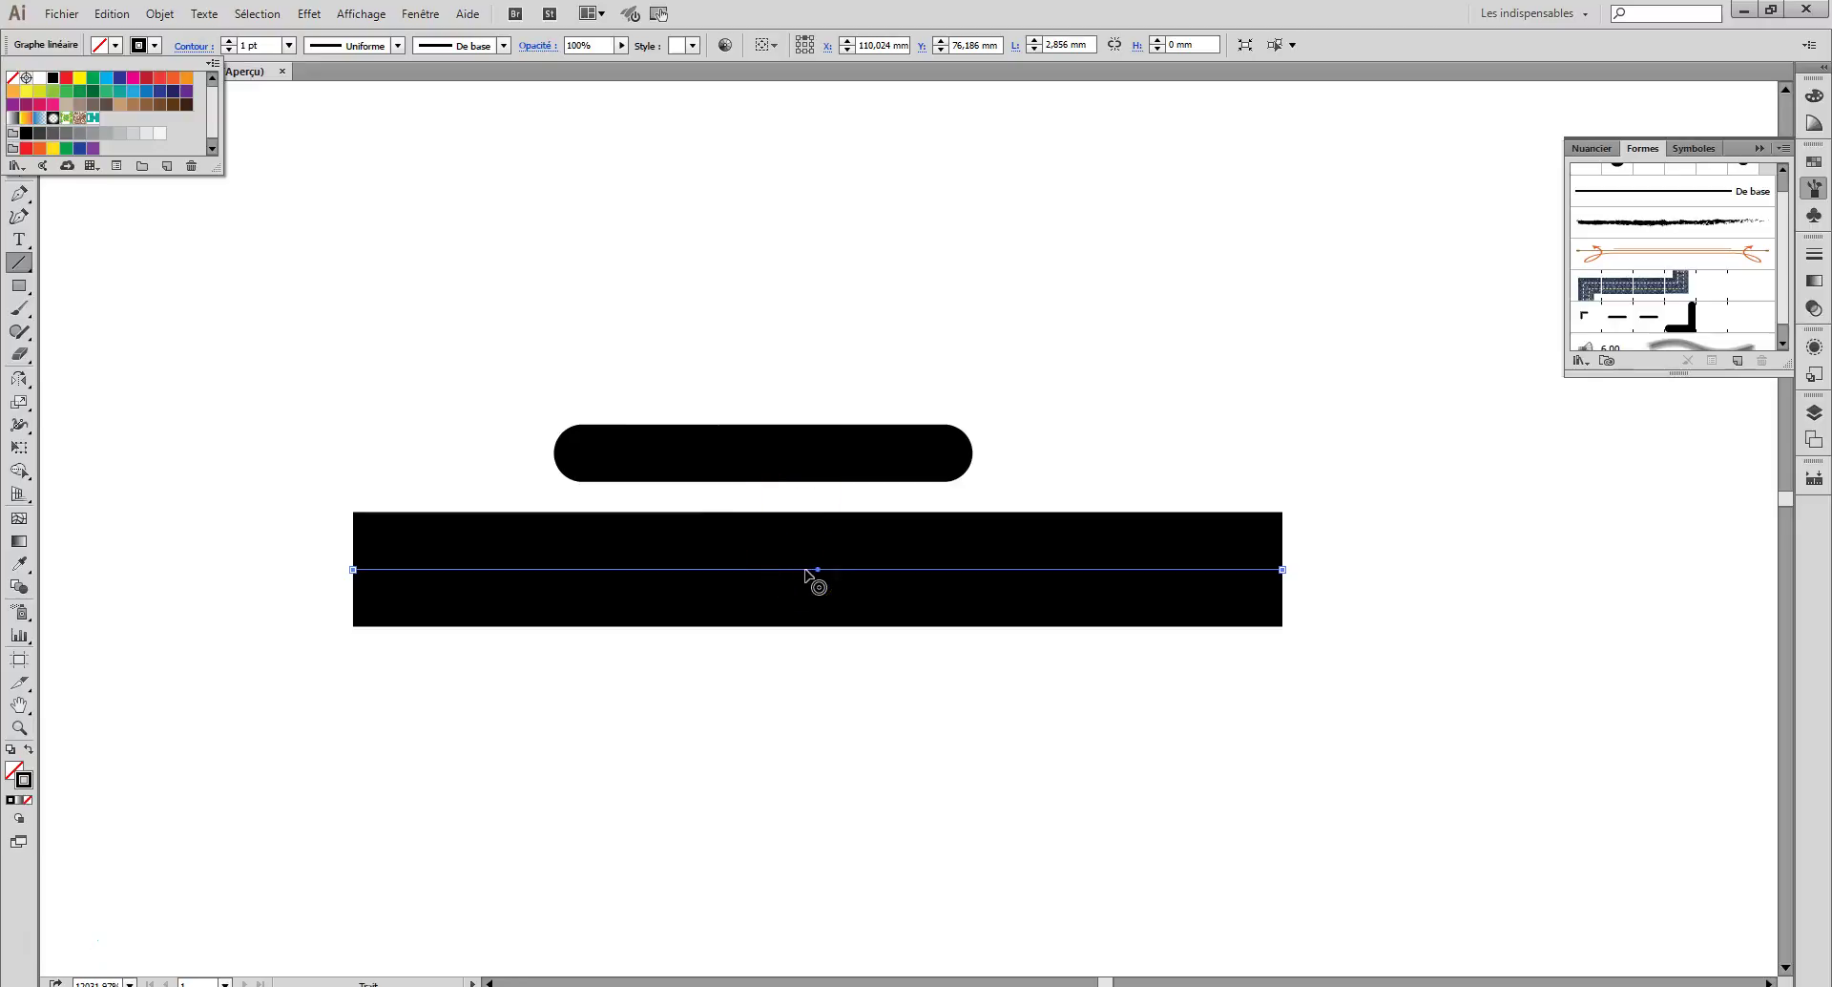
left_click(543, 27)
Step: Stretch the dash's invisible bounding rectangle further downward to a height of about 1.43 mm
left_click(19, 123)
left_click_drag(468, 369, 540, 480)
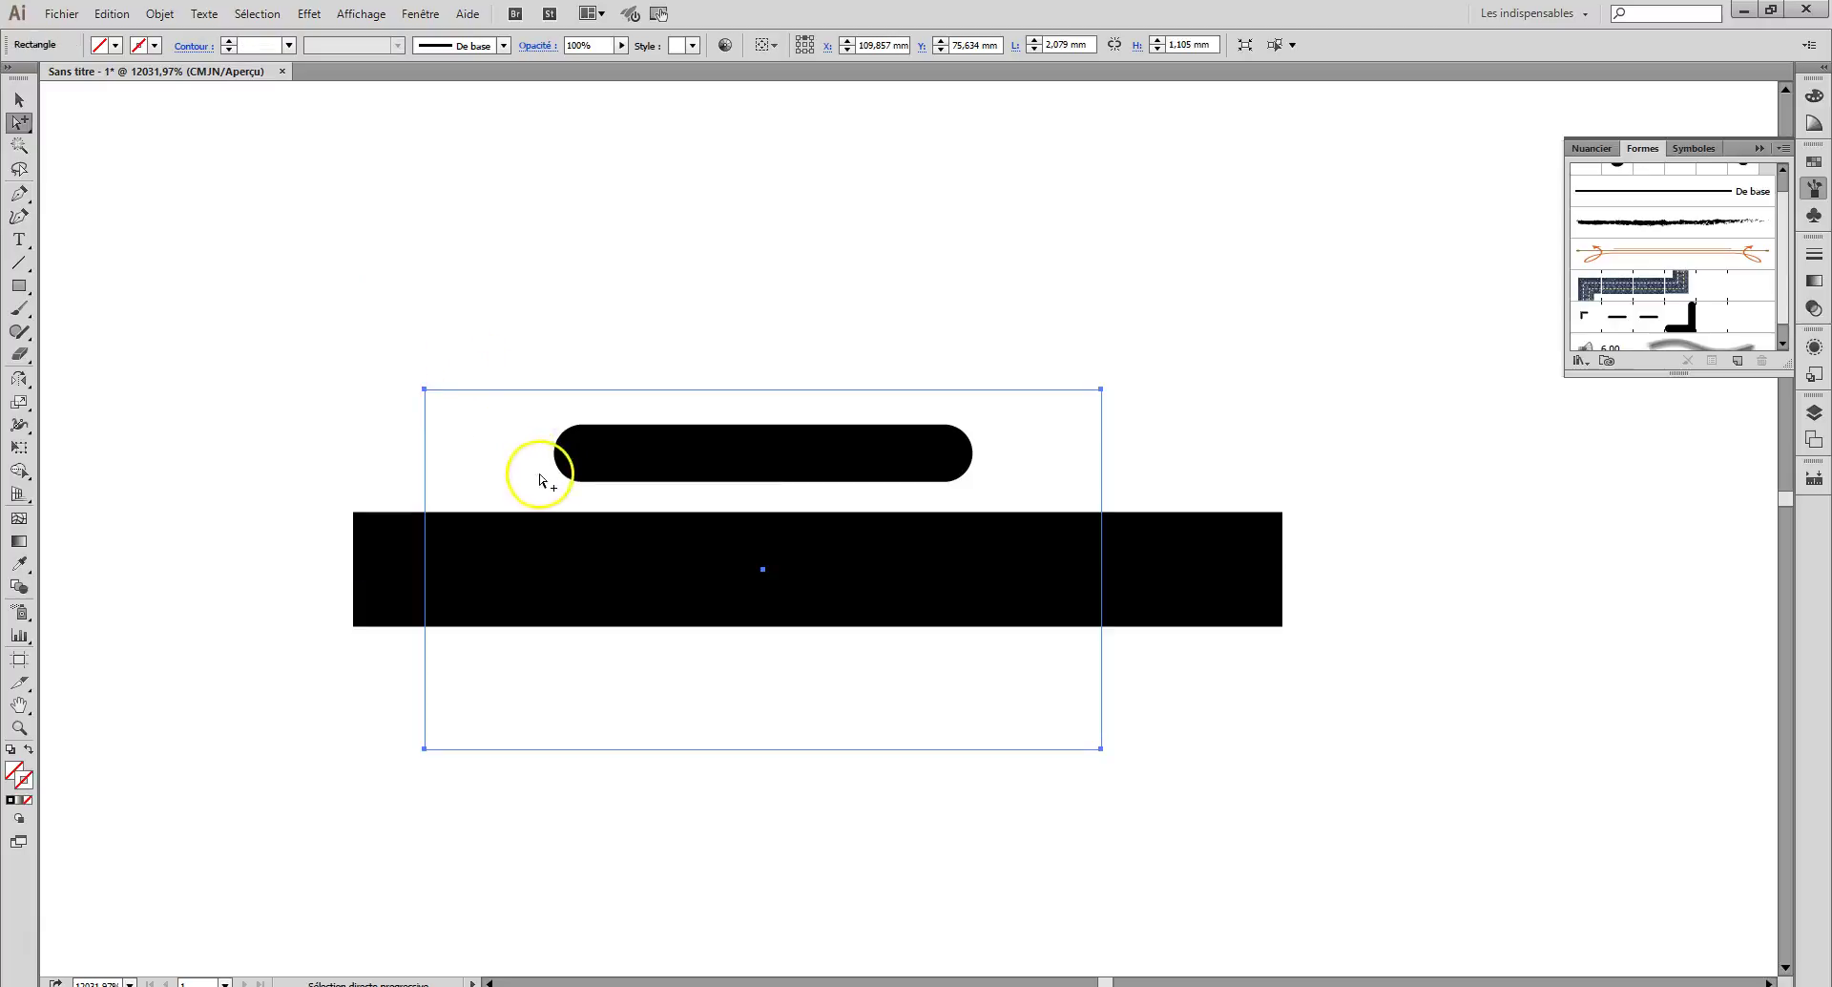
left_click(19, 99)
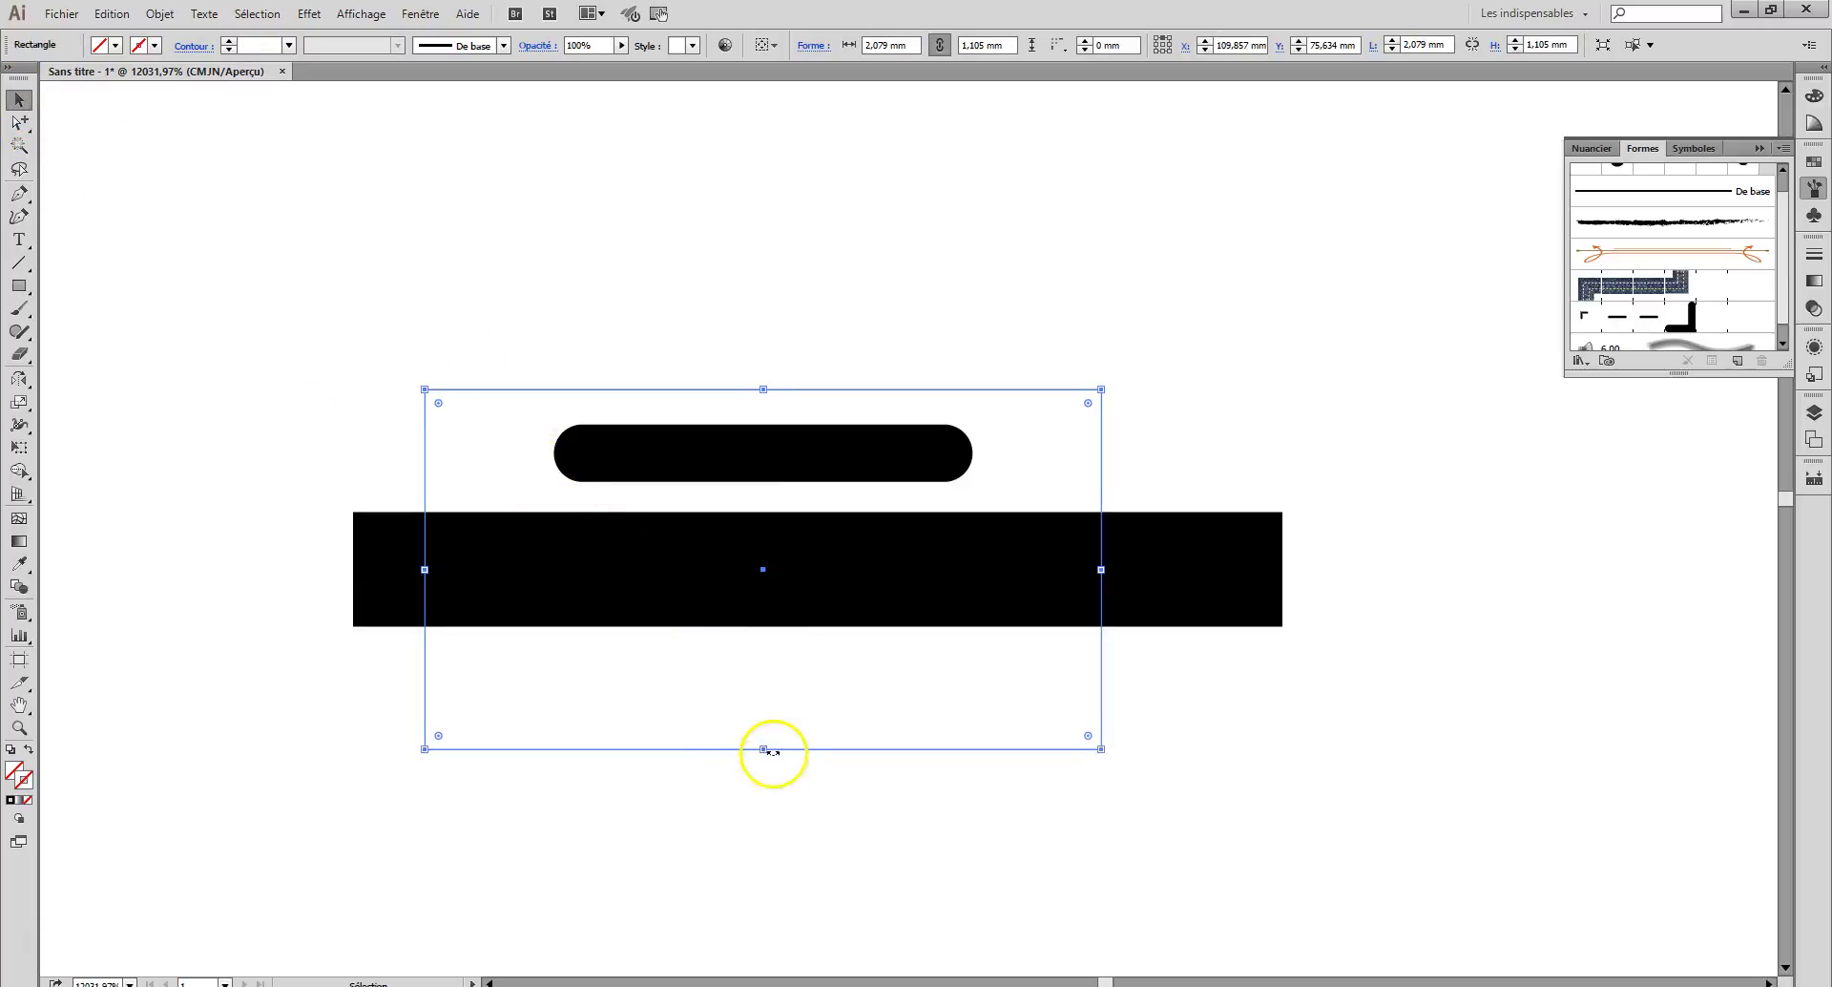
left_click_drag(763, 749, 763, 855)
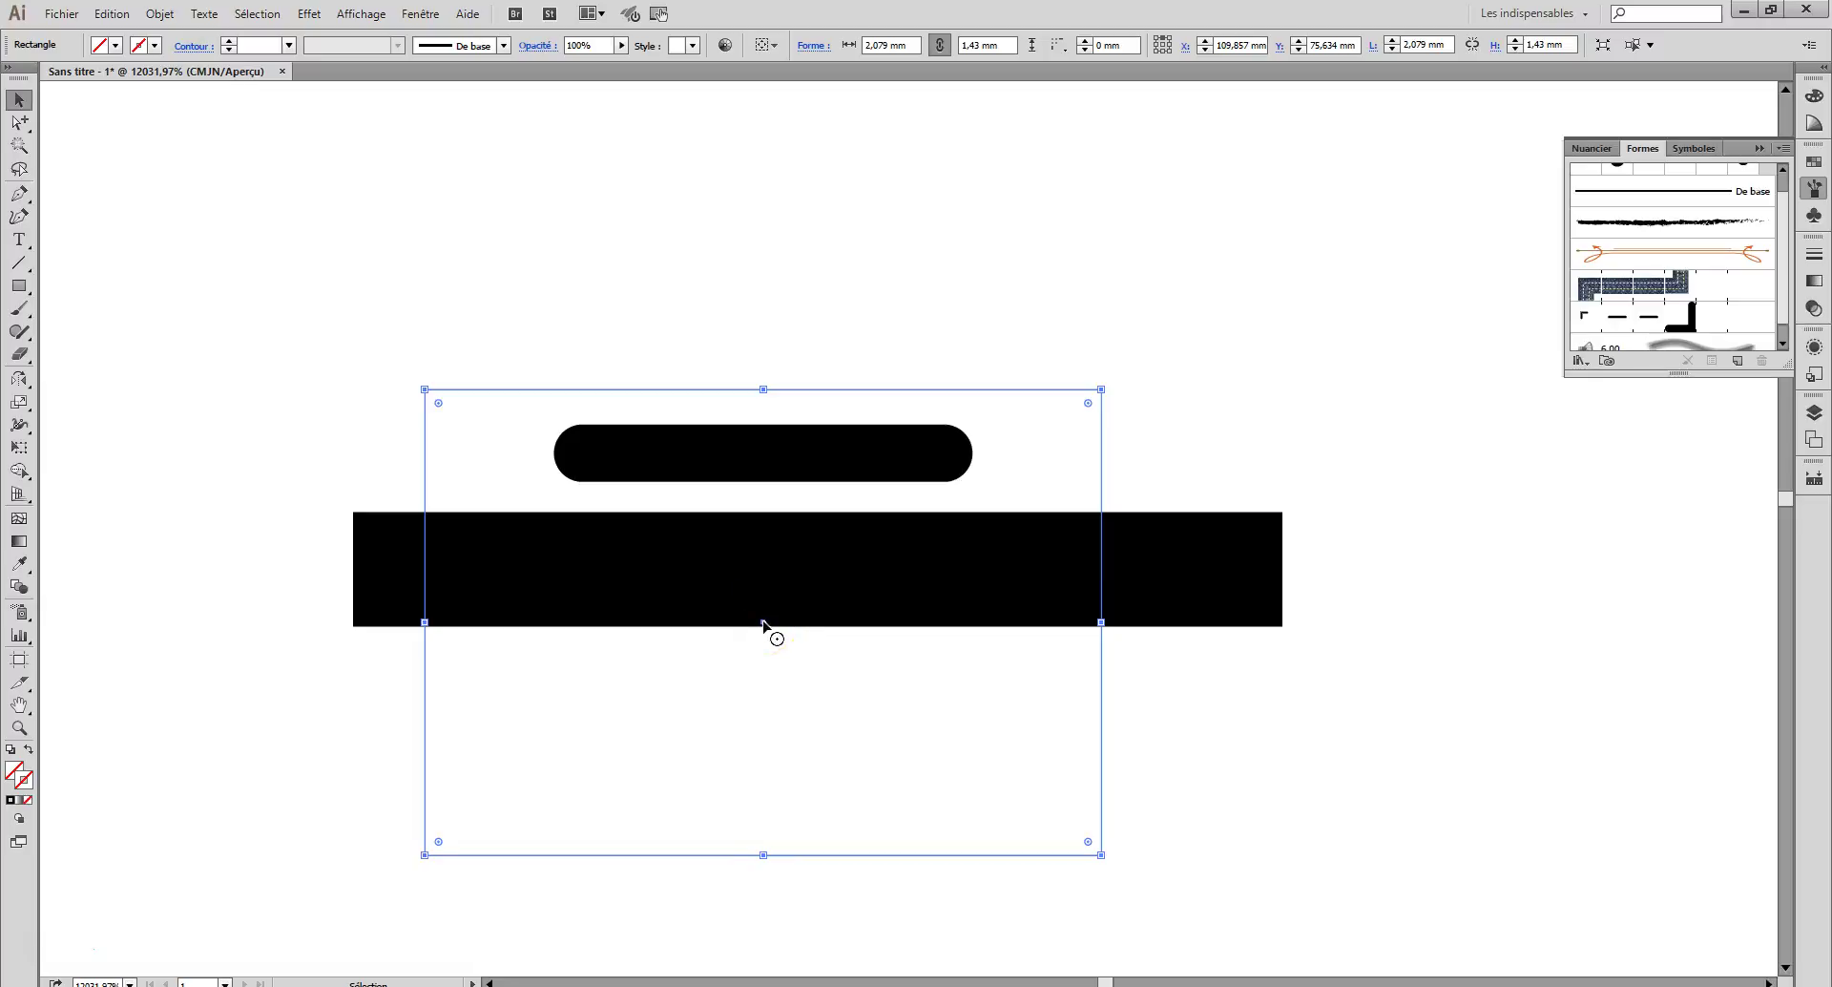
Step: Align the black reference line with the bounding rectangle's centre point in outline view, and delete the line after returning to preview
left_click_drag(1193, 506, 1265, 611)
left_click_drag(1150, 565, 1160, 611)
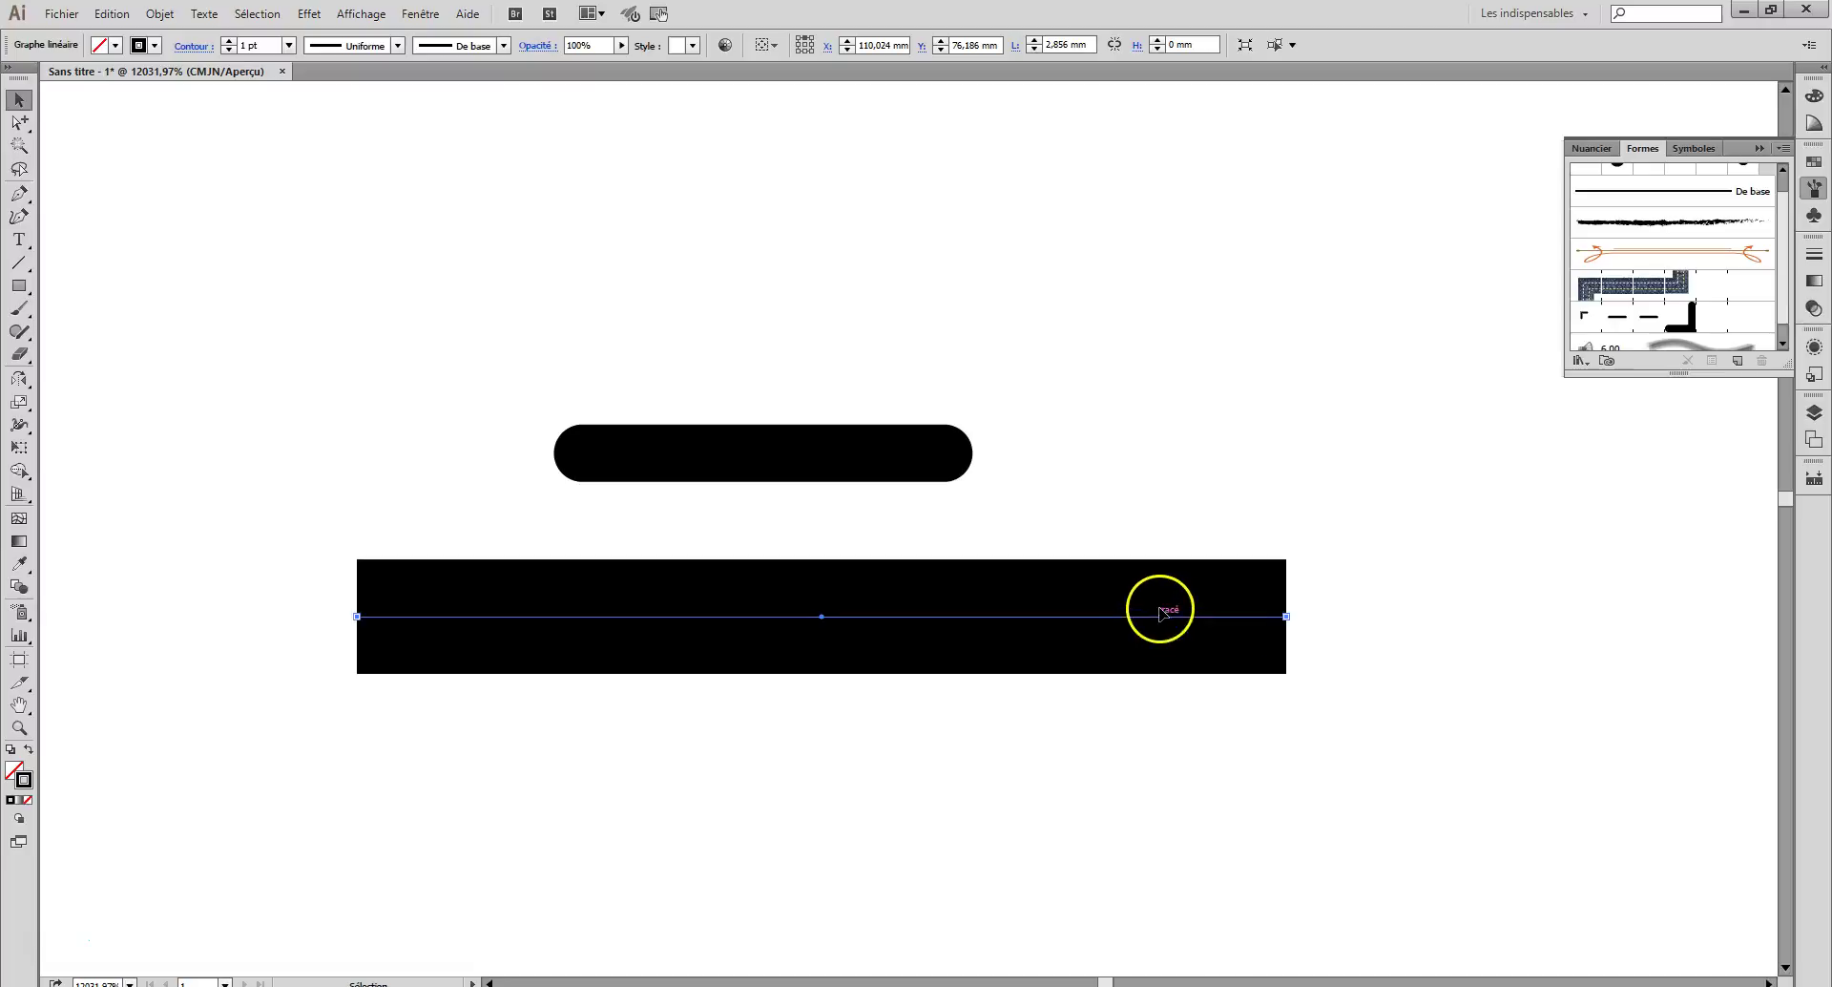
key("ctrl+y")
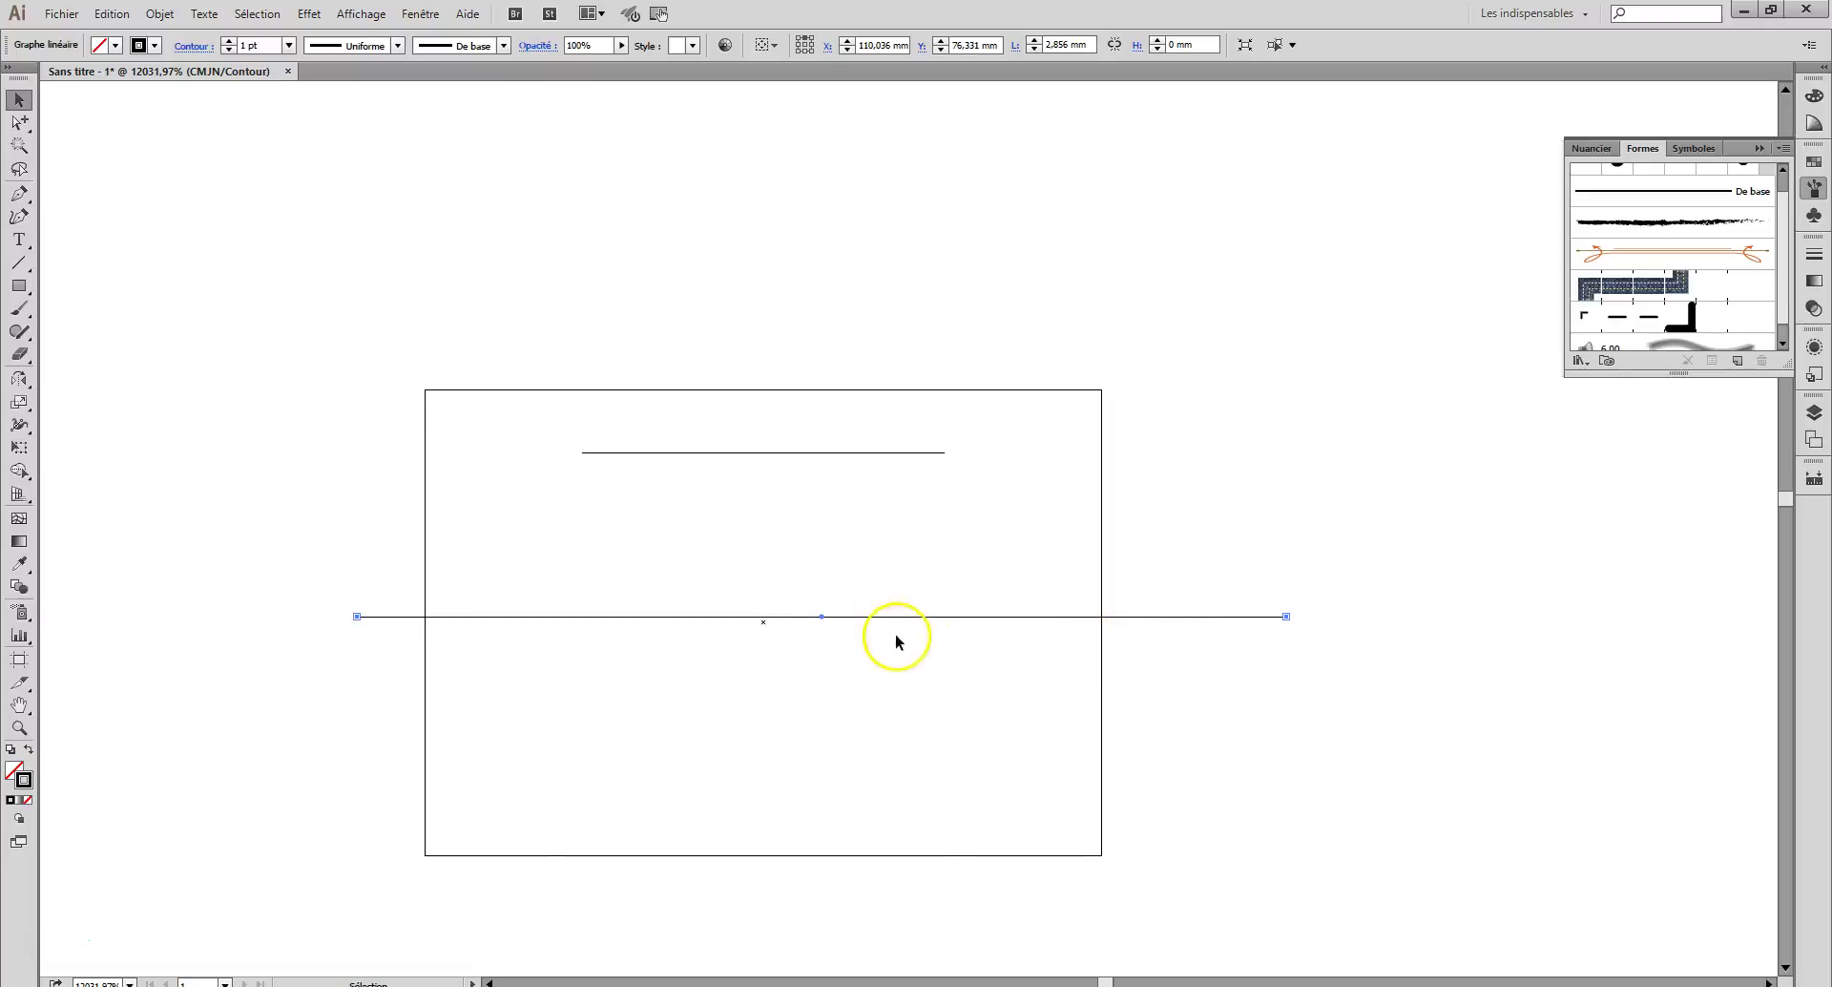
left_click_drag(822, 621, 794, 627)
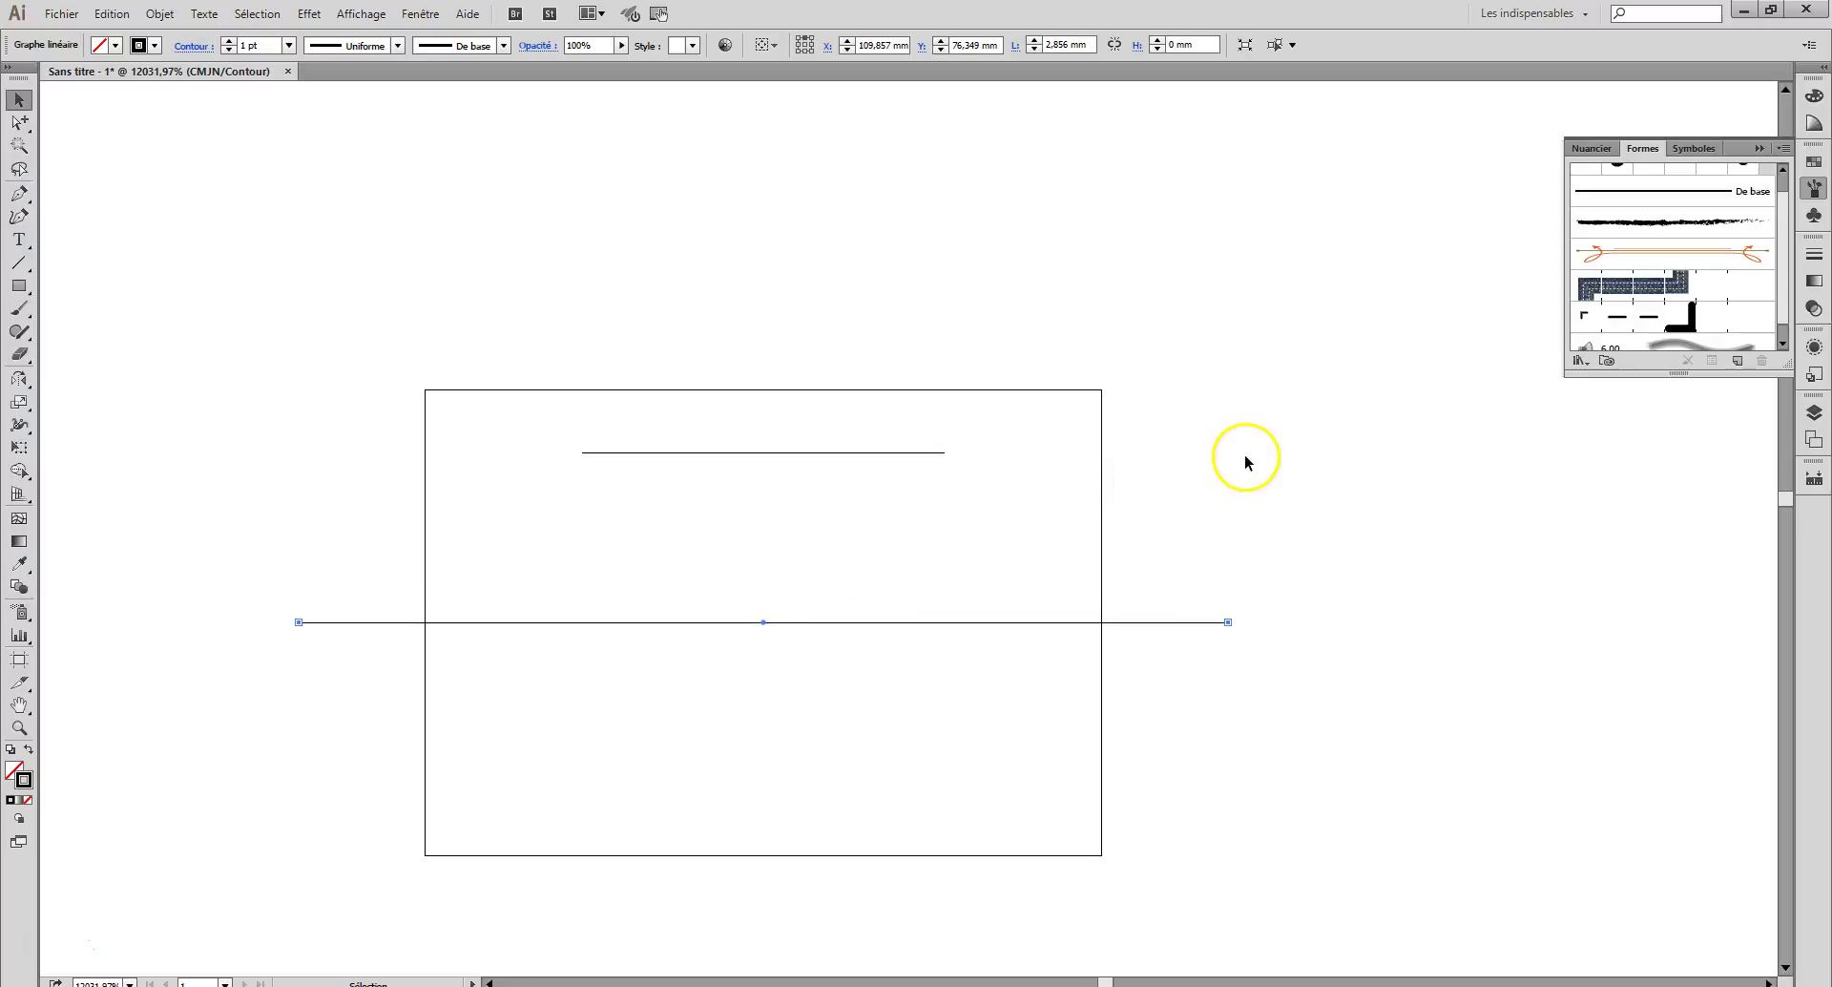
key("ctrl+y")
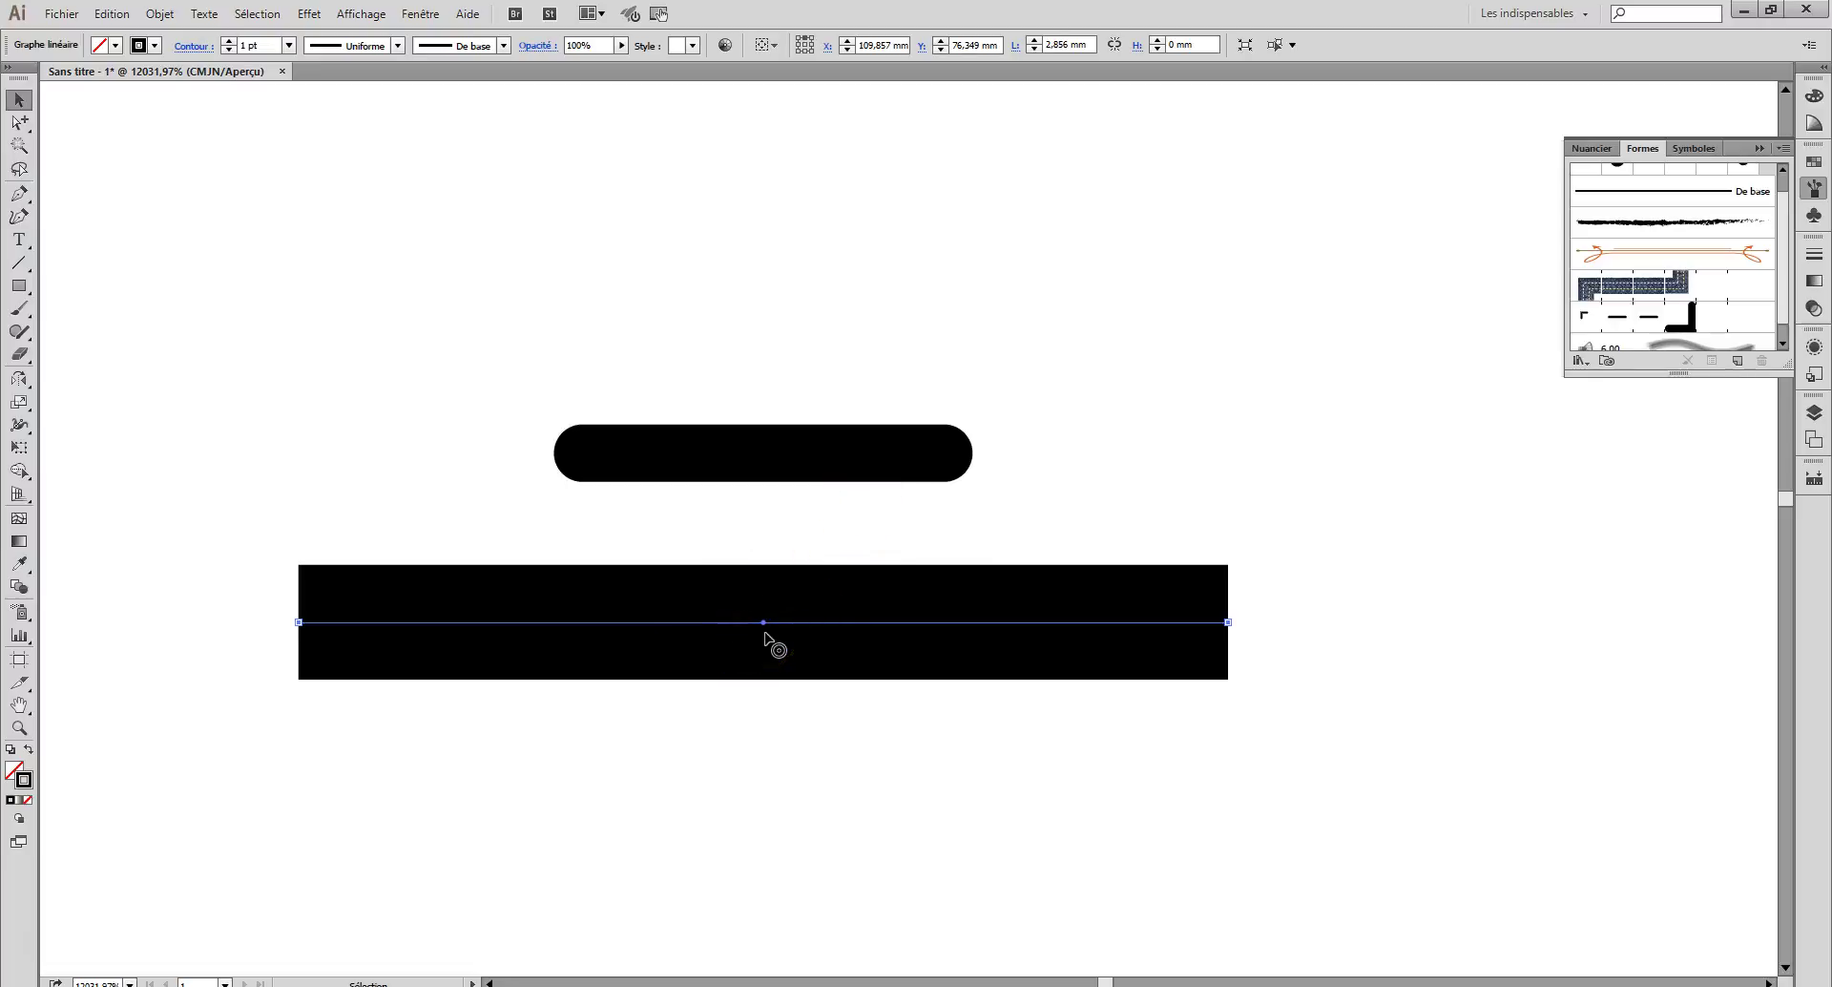
key("Delete")
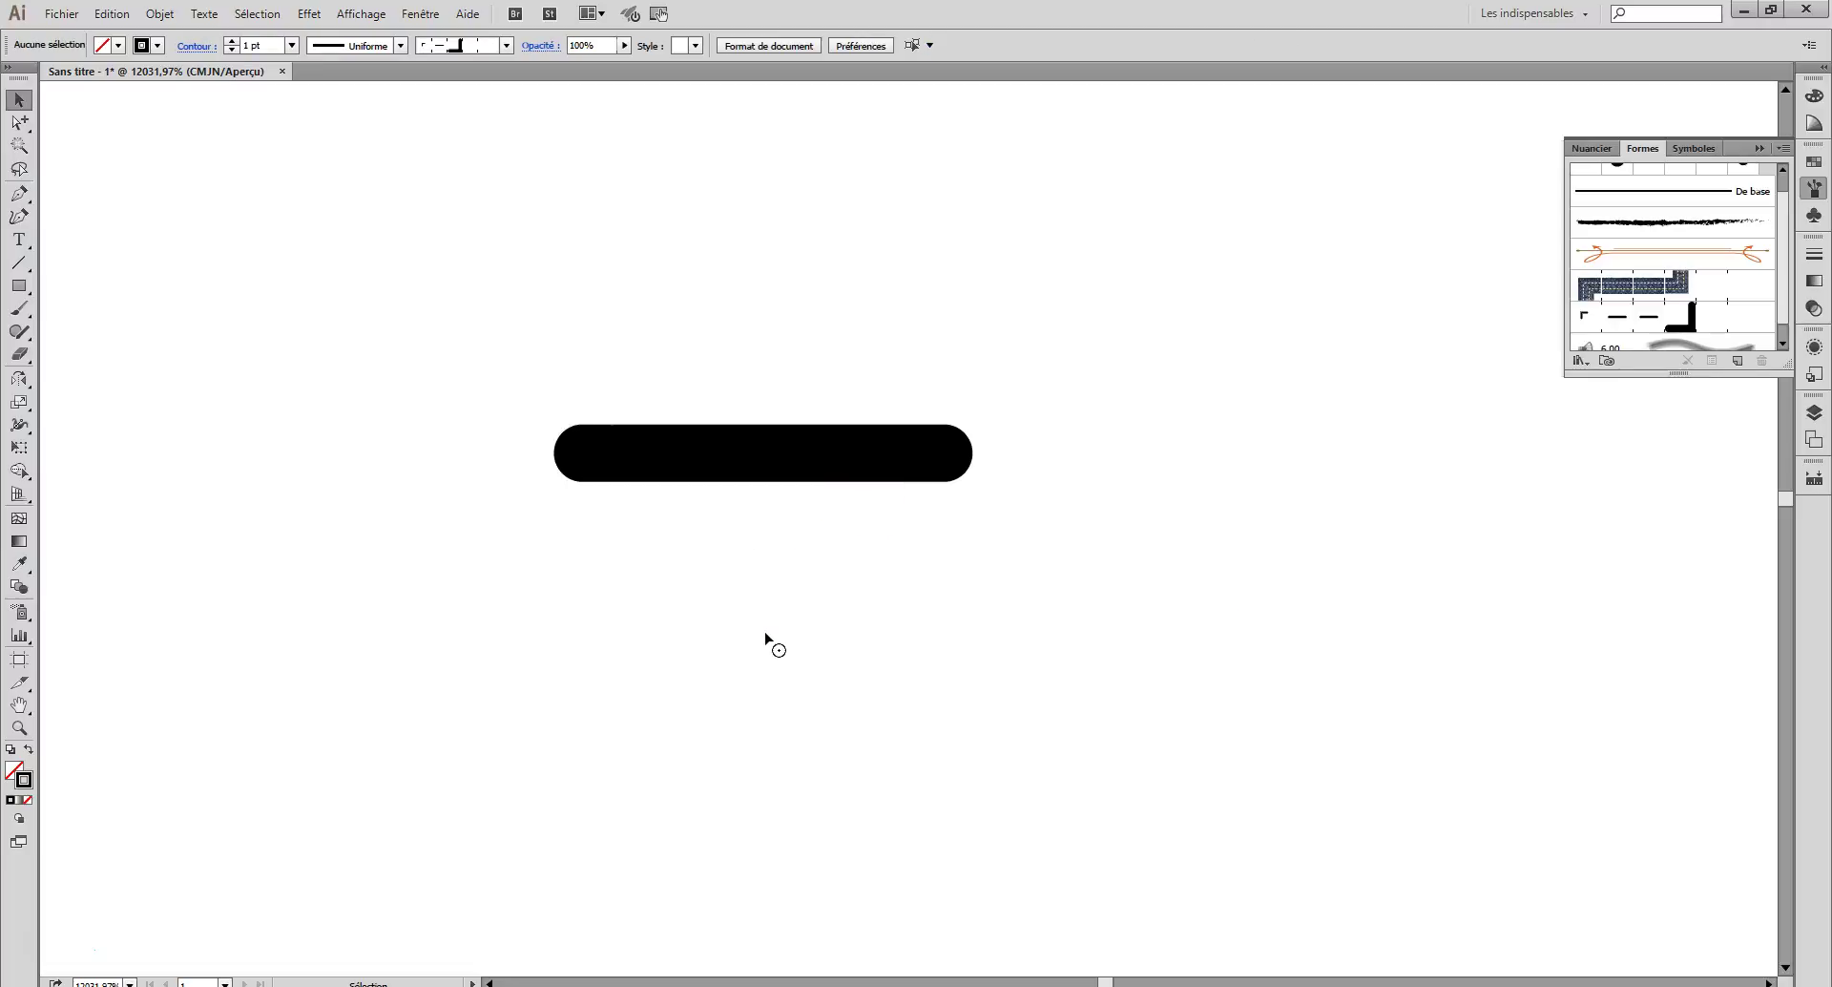
Step: Create a new pattern brush (Forme de motif) from the dash and its bounding rectangle, with the colorization method Teintes
left_click_drag(401, 185, 876, 685)
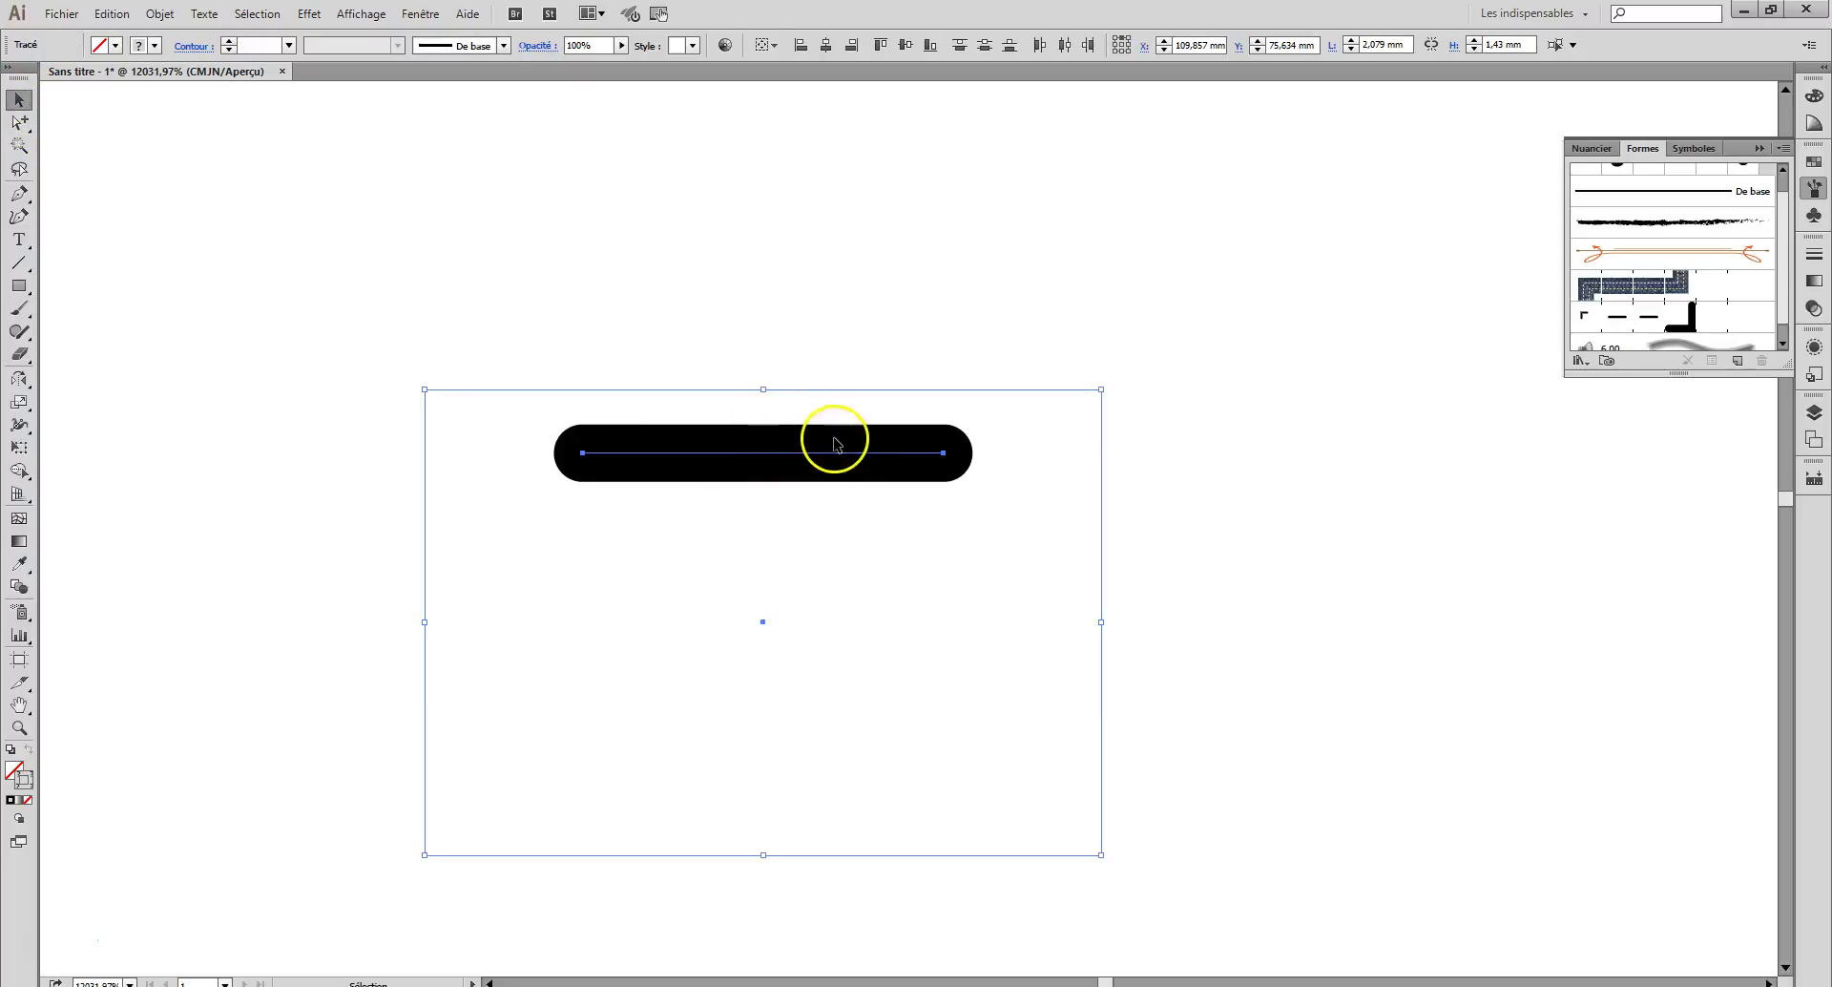
left_click_drag(817, 460, 1633, 334)
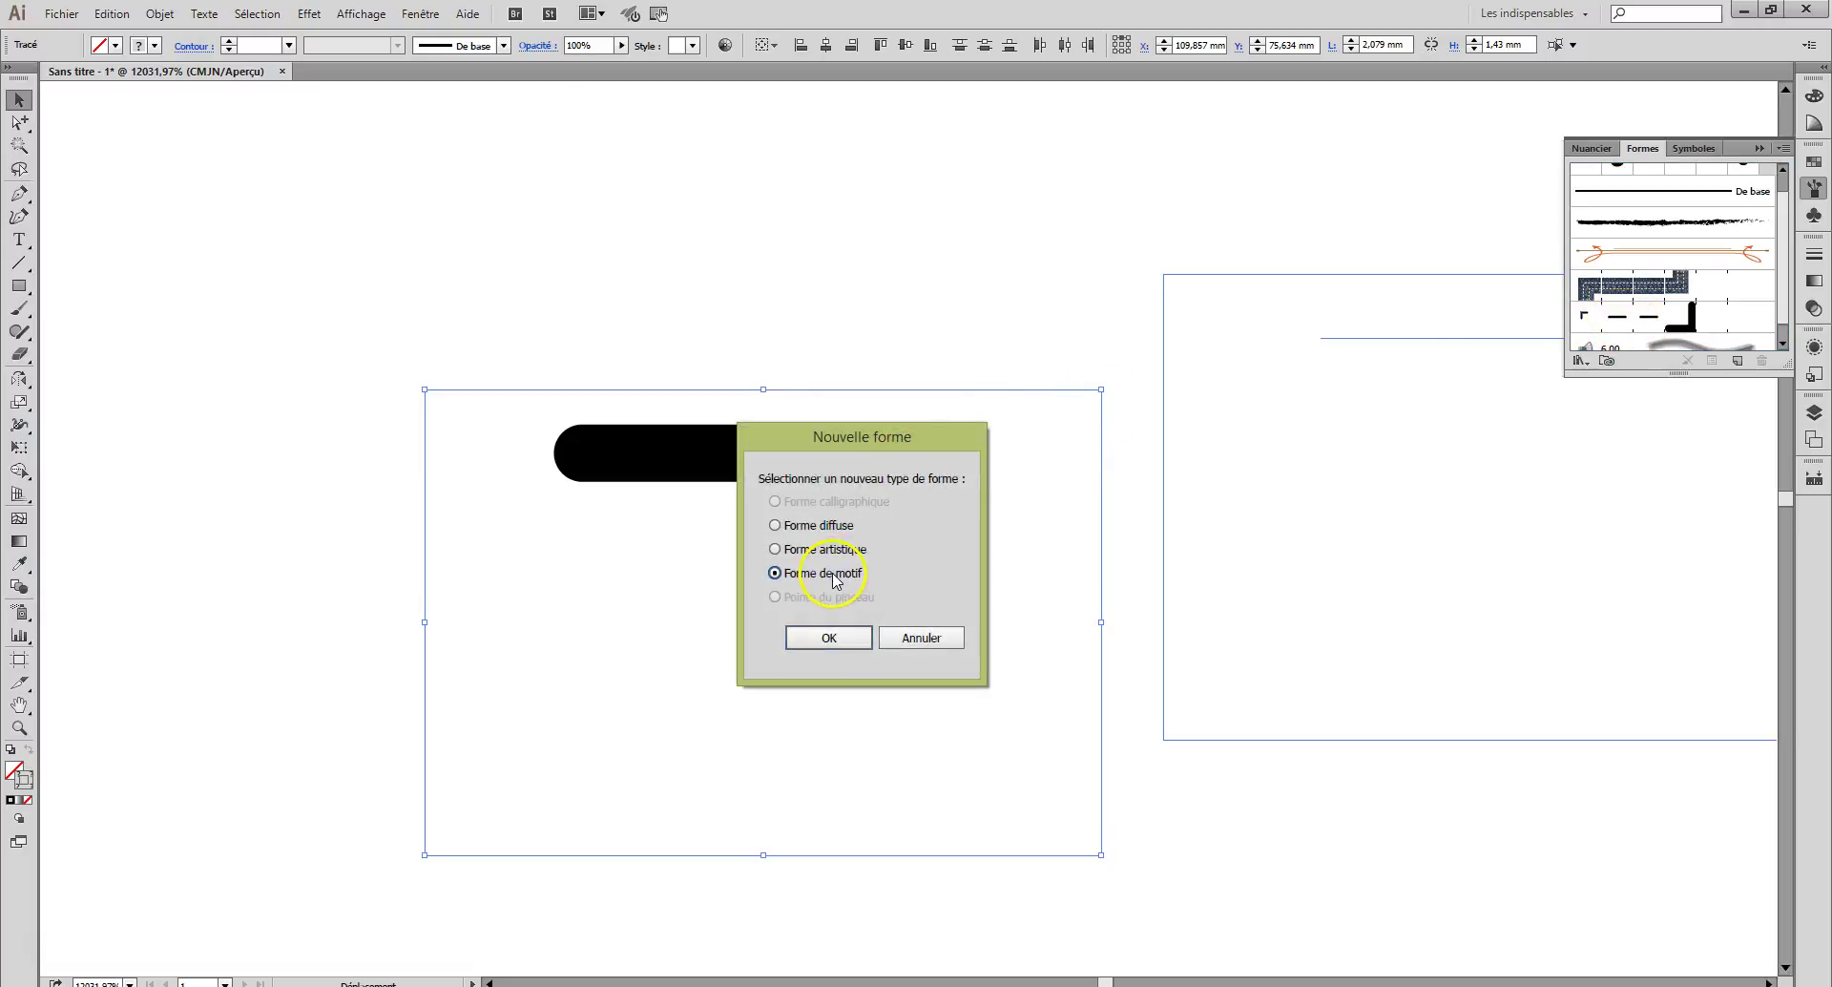
left_click(830, 637)
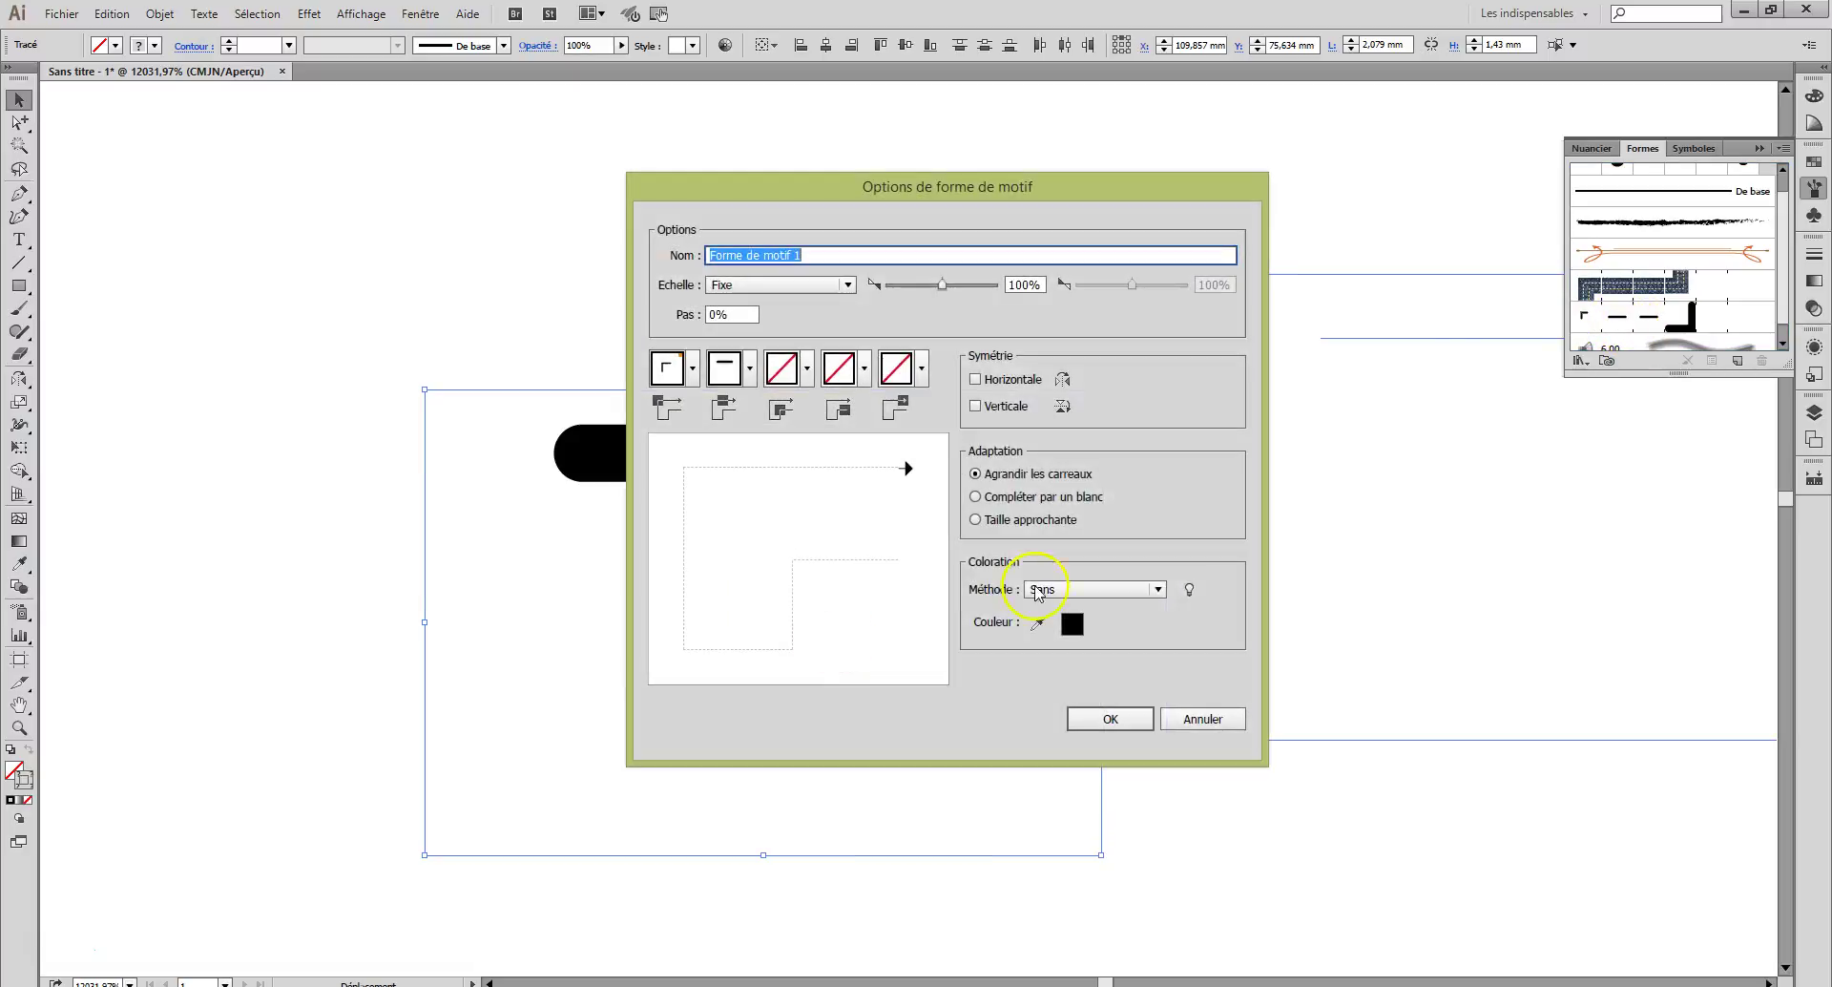
left_click(1084, 594)
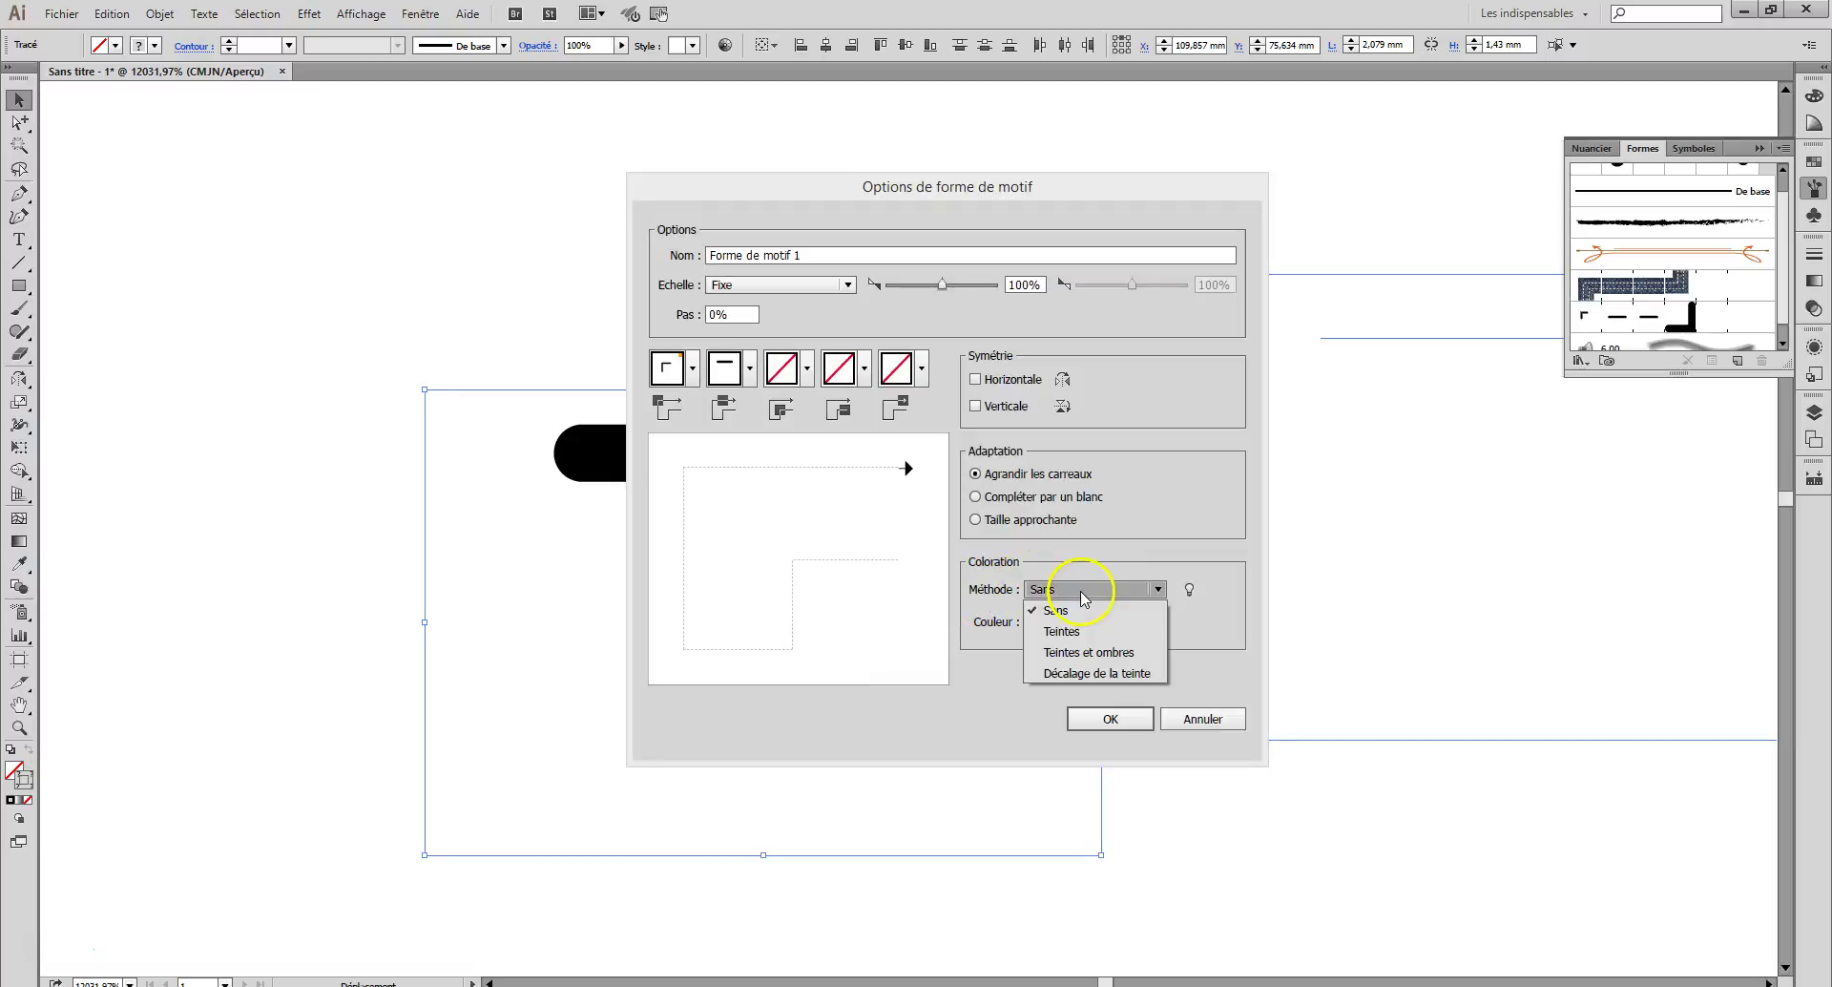
left_click(1070, 632)
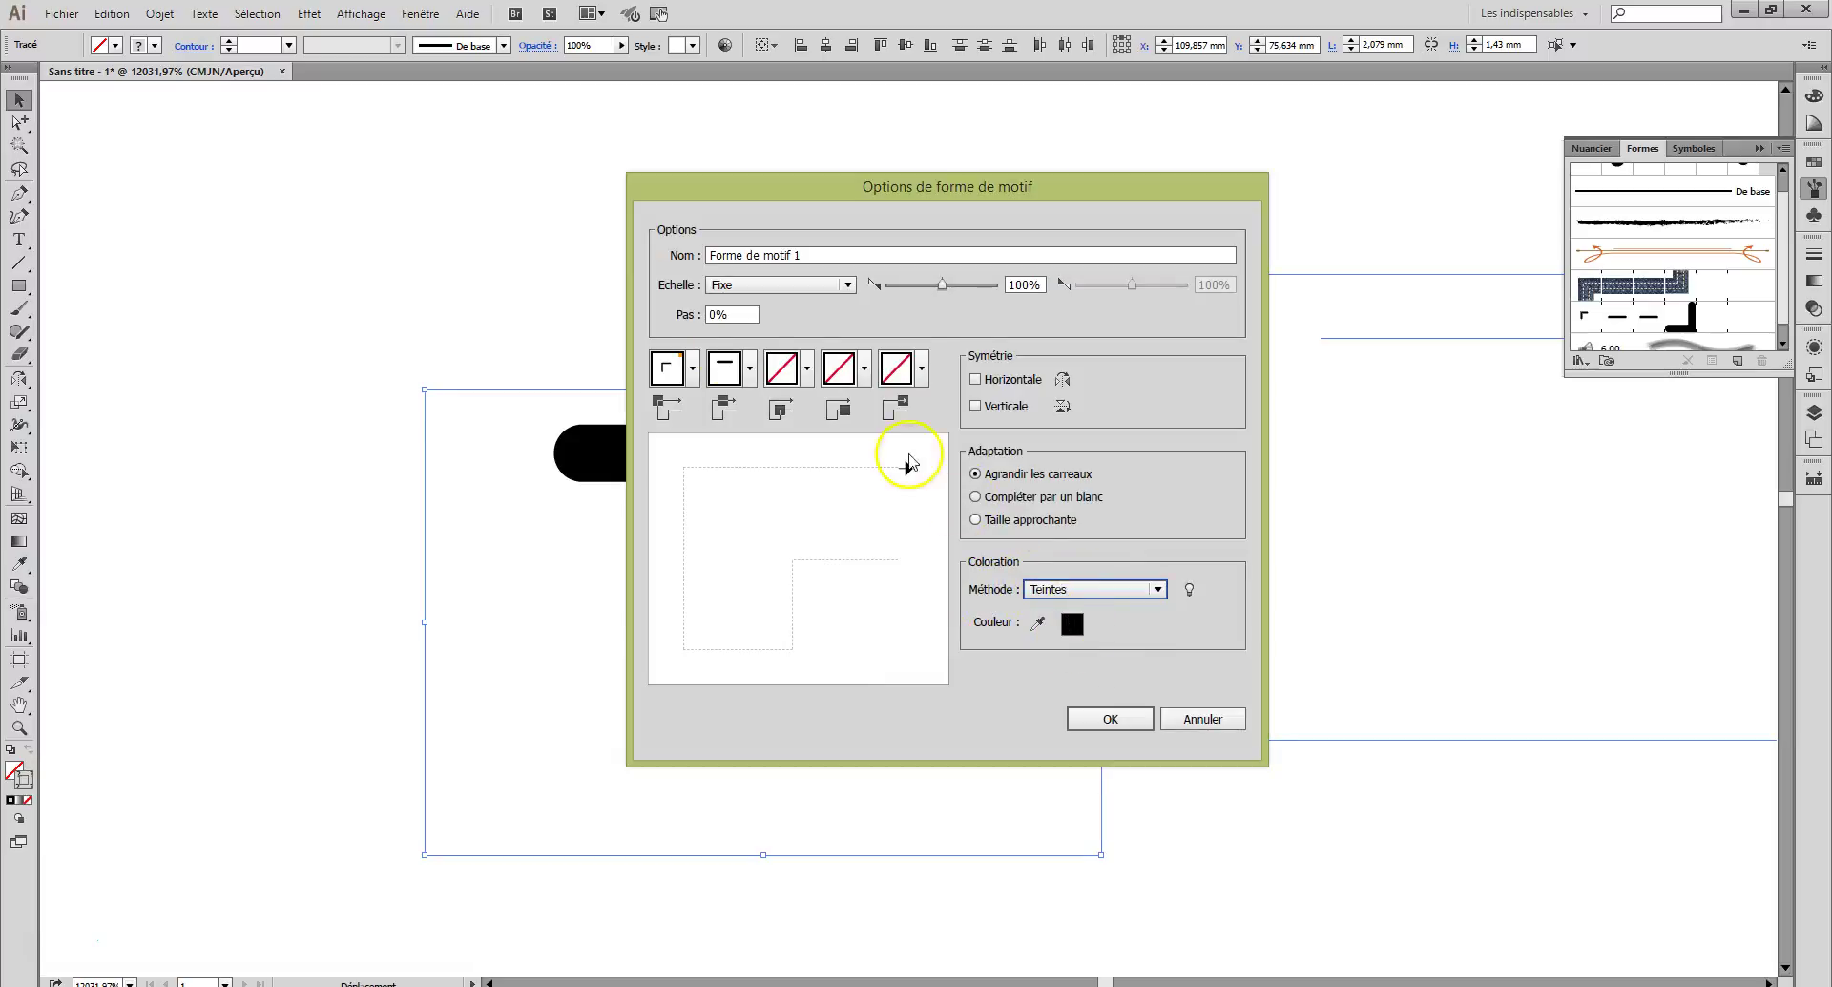
Step: Assign the thick rounded corner tile to the pattern brush's inner corner (Angle intérieur)
left_click(655, 371)
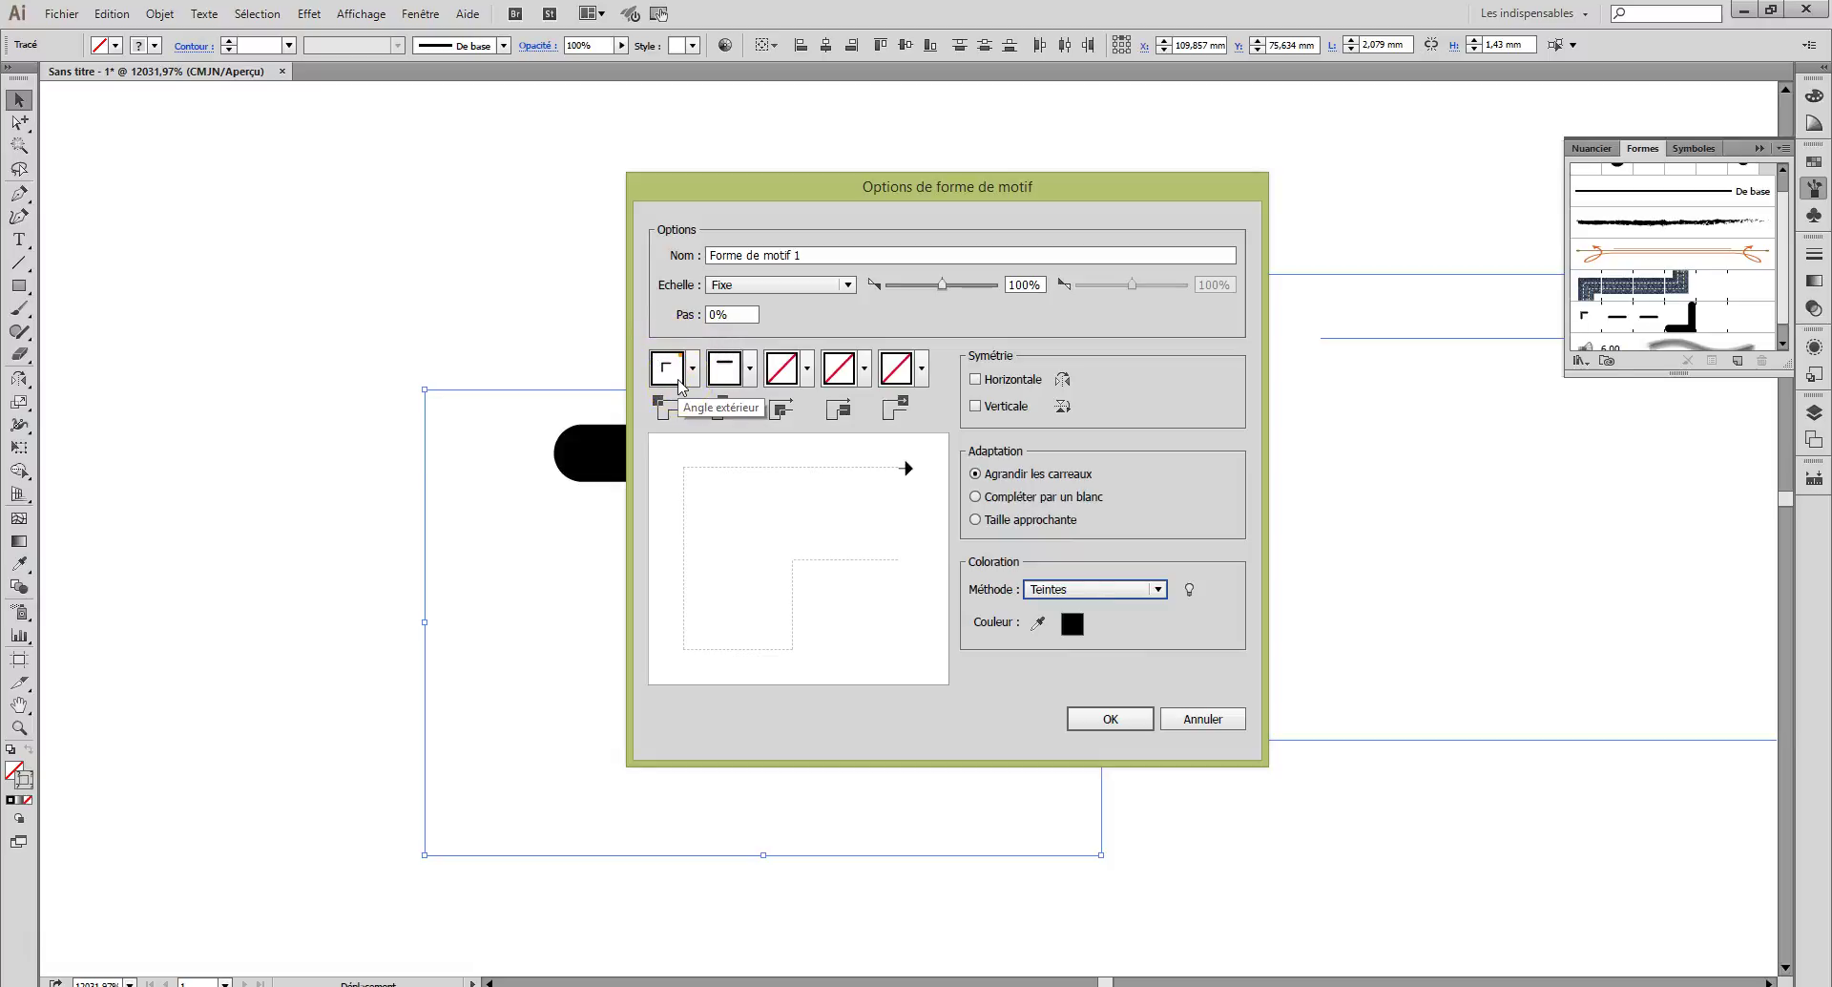
left_click(807, 369)
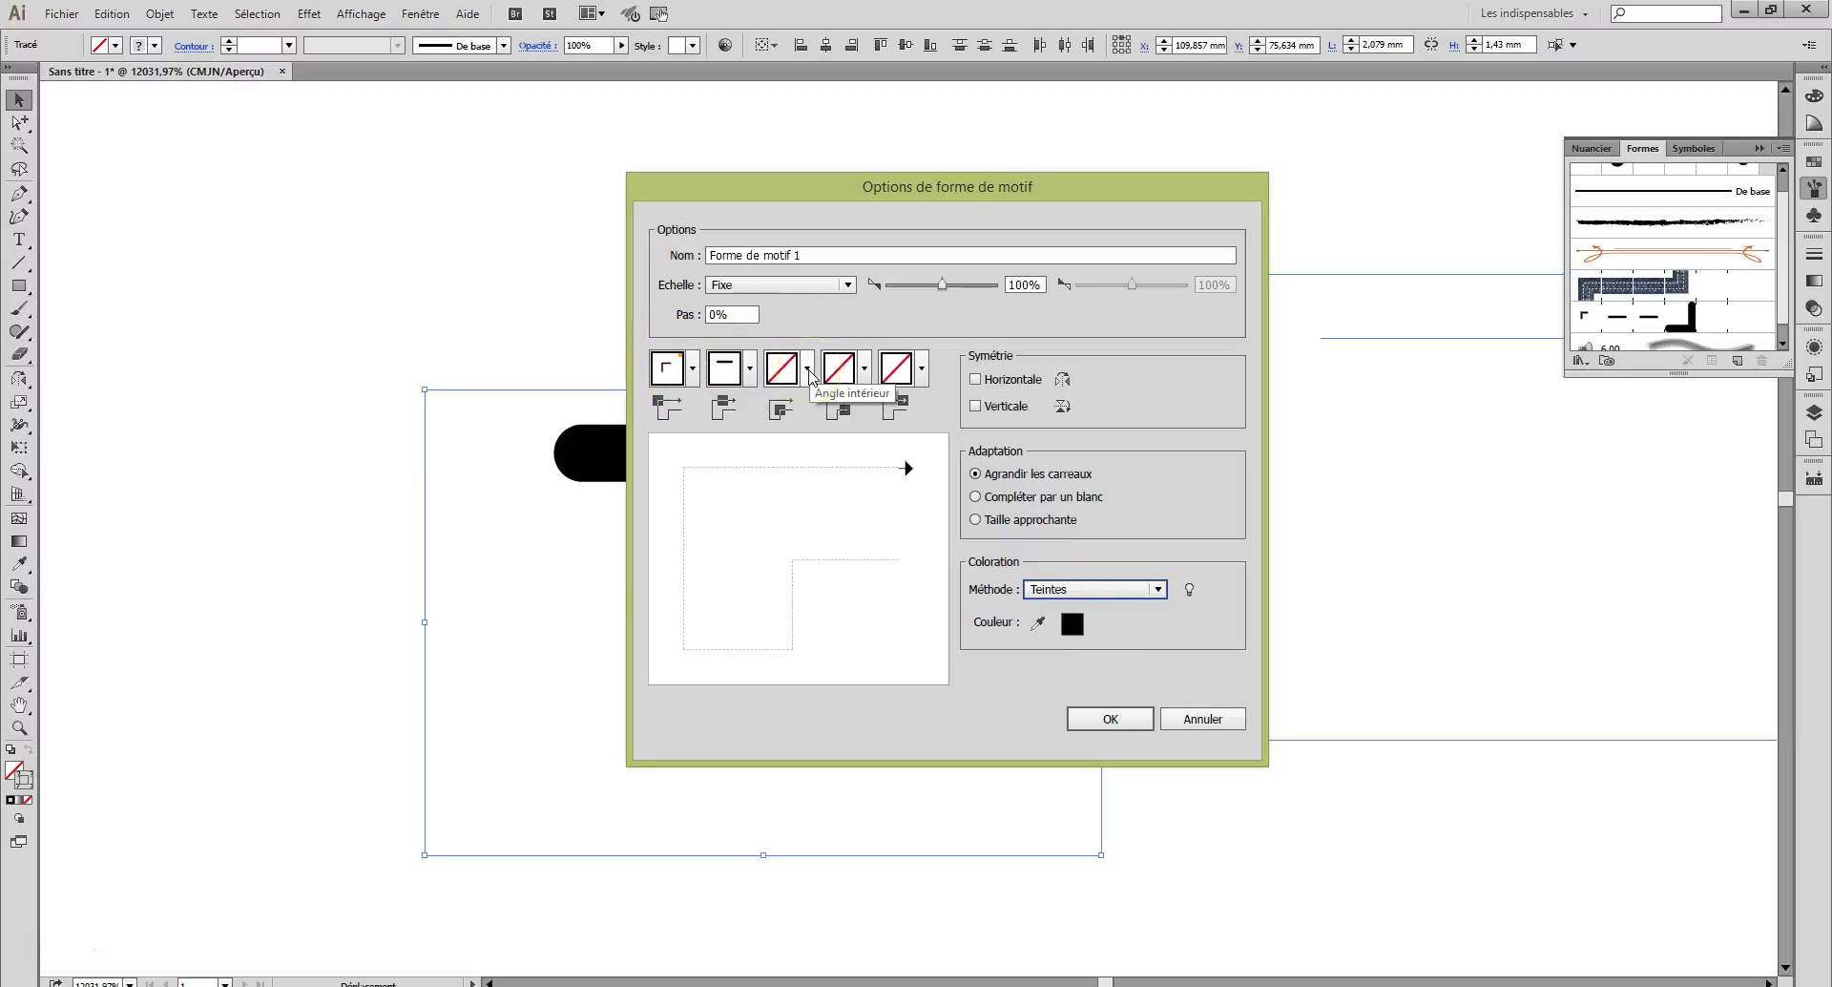
left_click(808, 372)
left_click(680, 518)
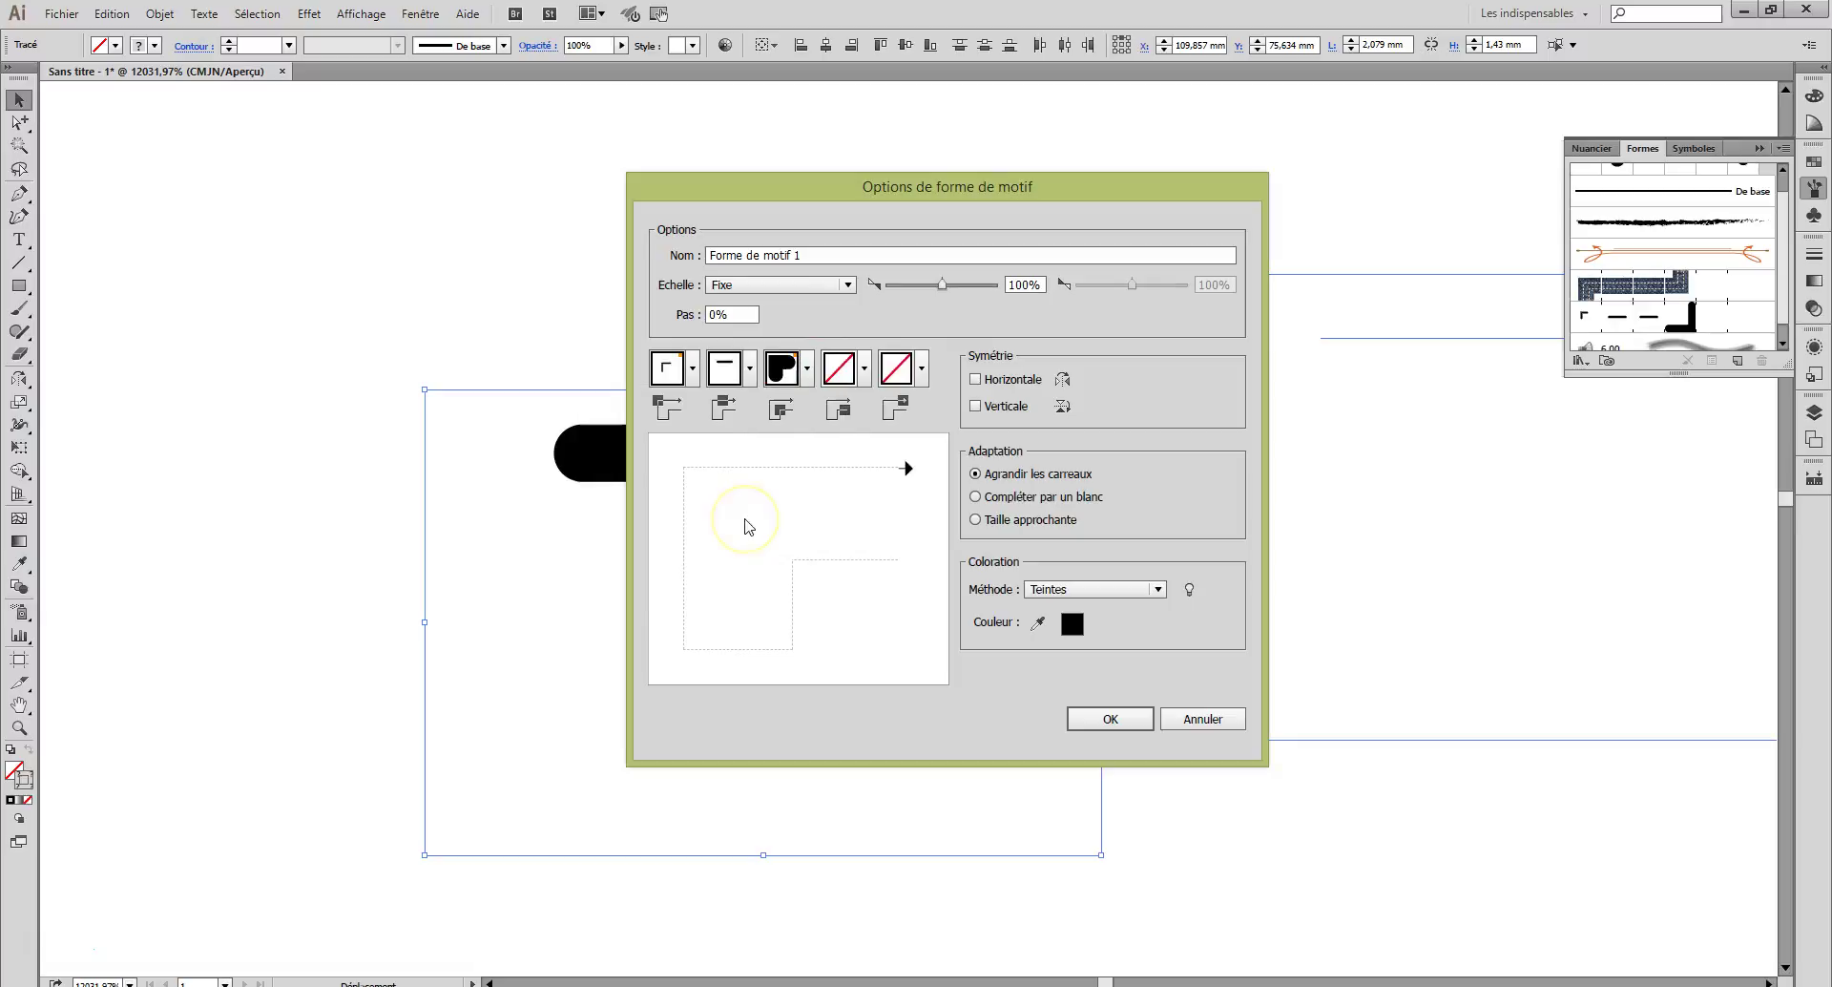
Step: Name the pattern brush "surpiqûre simple décalée" and confirm its options
left_click_drag(797, 254, 603, 268)
type("surpiqûre simple décalée")
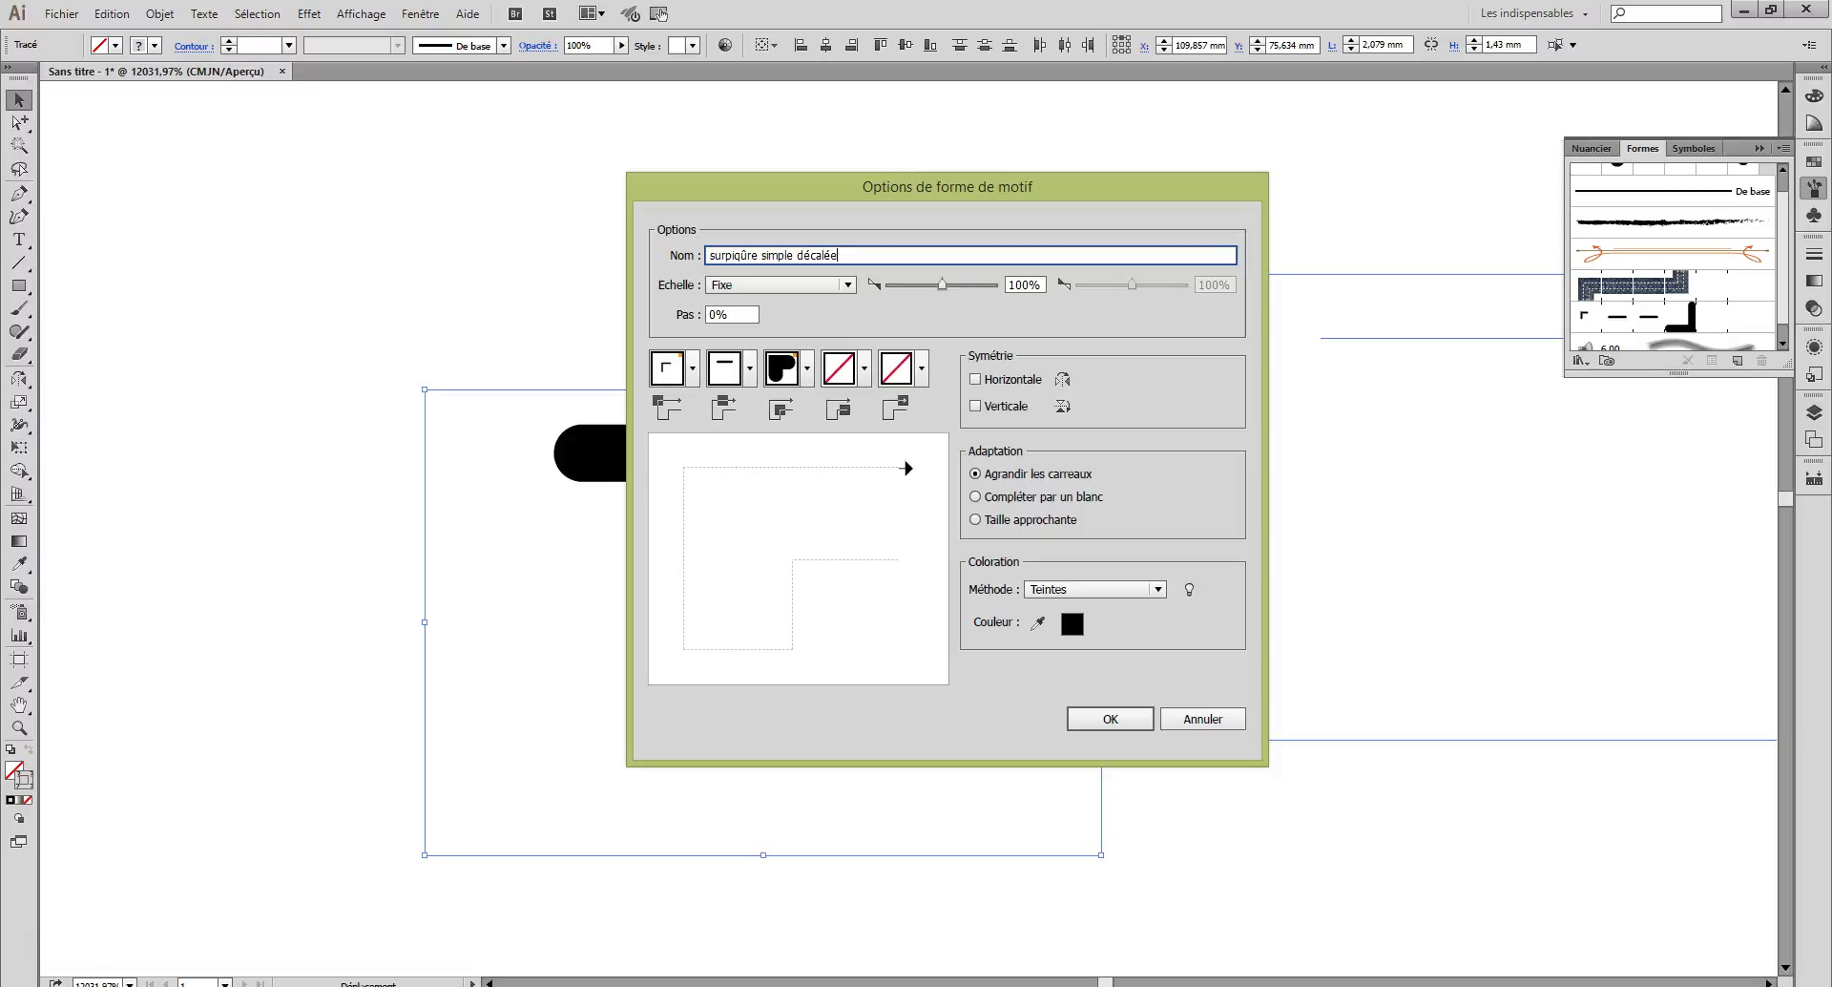
left_click(1108, 717)
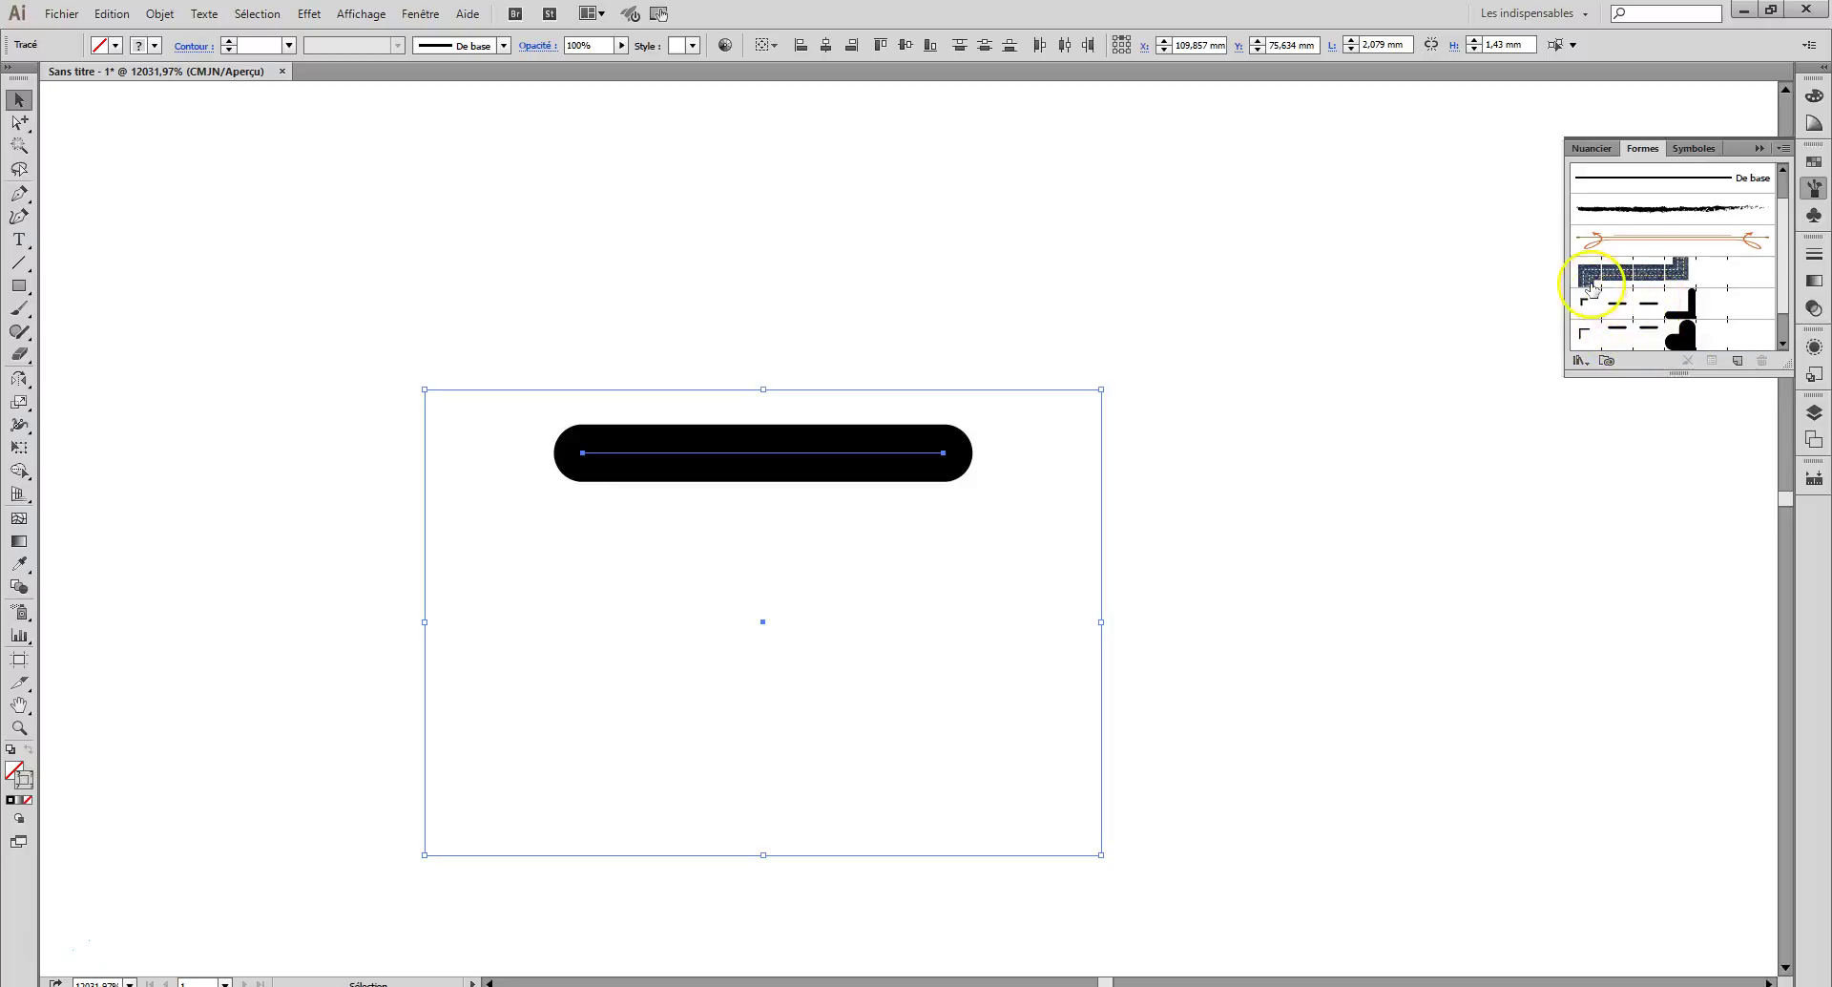
Step: Delete the existing dashed topstitch path that runs around the front neckline of the T-shirt
key("ctrl+minus")
key("ctrl+minus")
key("ctrl+minus")
key("ctrl+minus")
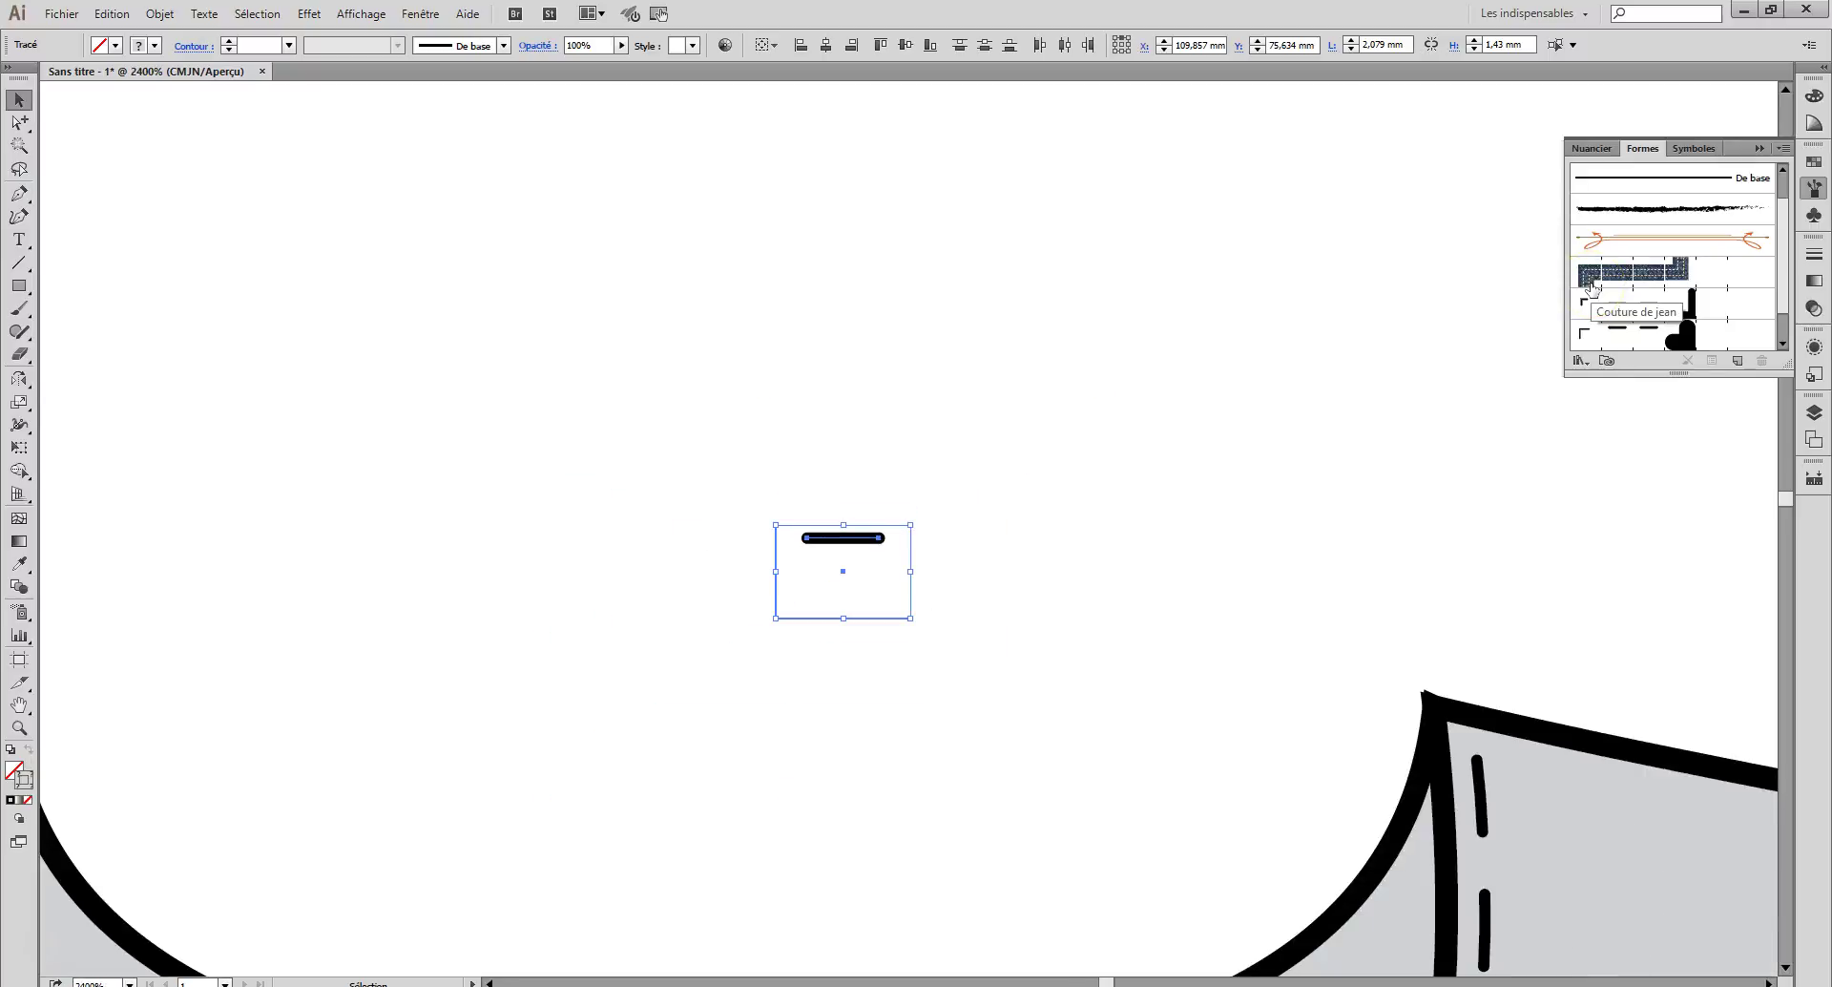
scroll(1536, 283, "down", 10)
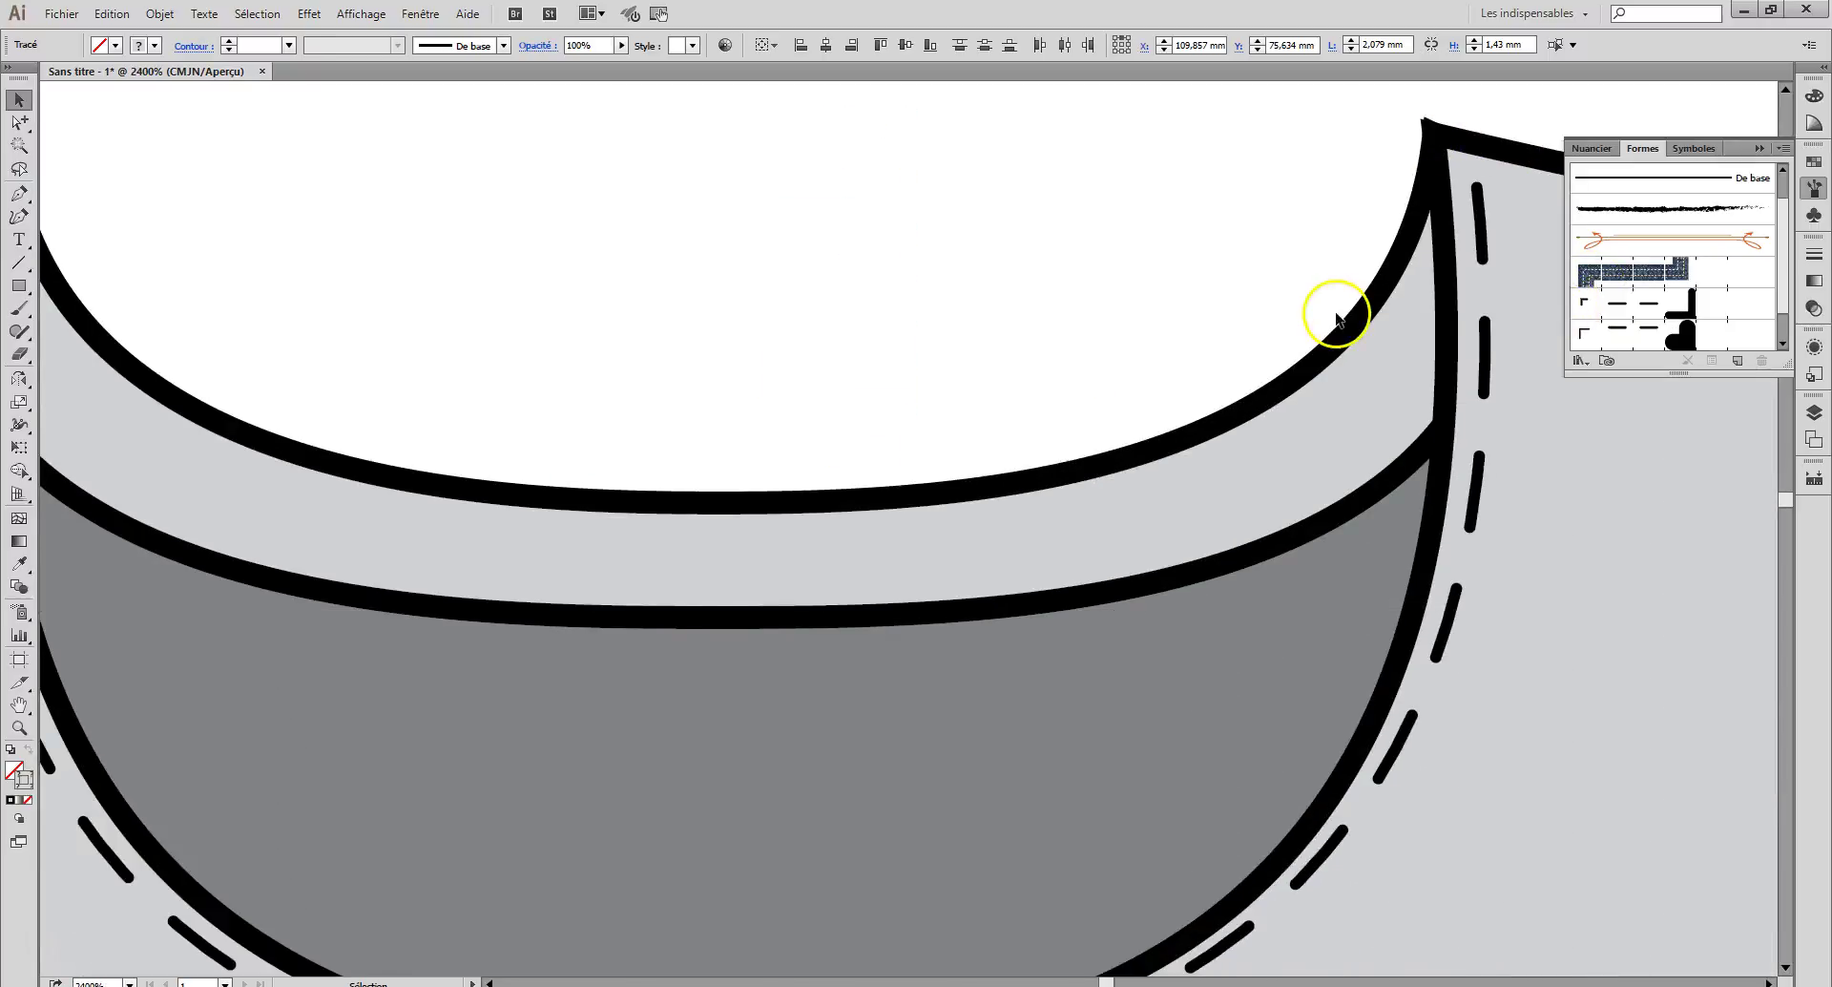
left_click(19, 122)
left_click(507, 770)
left_click(564, 789)
left_click(564, 789)
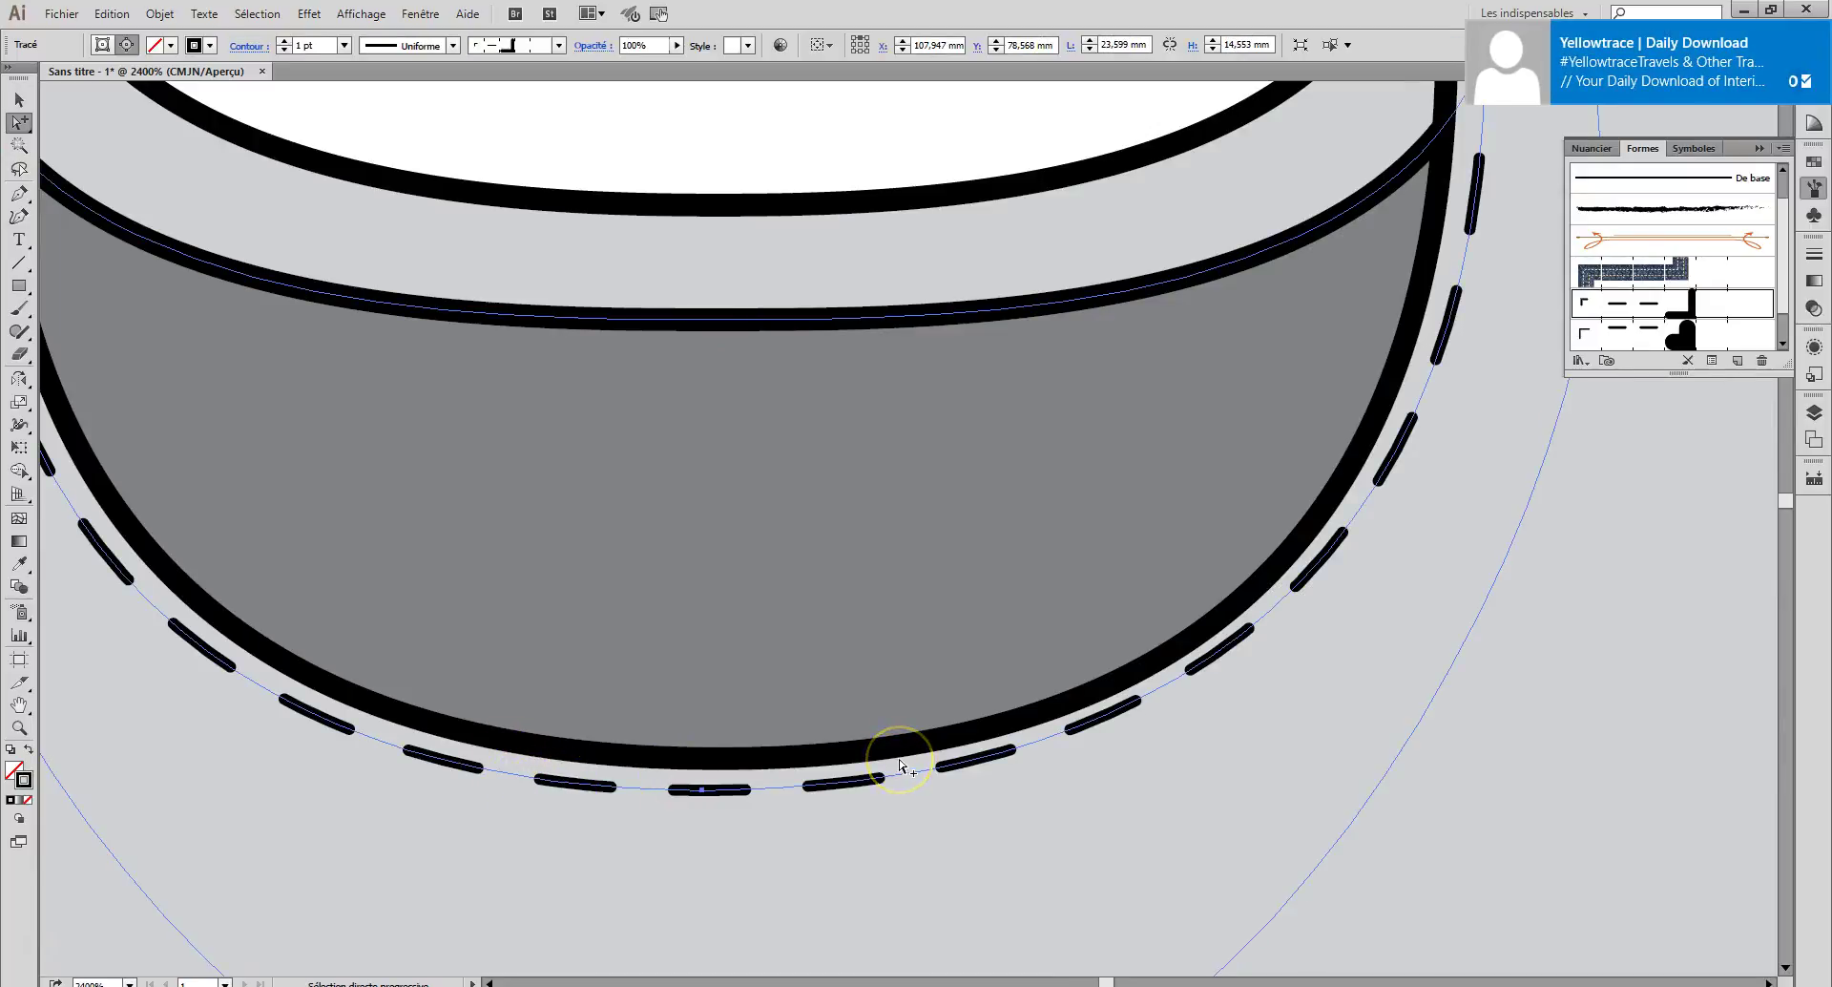
key("Delete")
Step: Duplicate the front neckline curve in place and apply the "surpiqûre simple décalée" brush to the copy
left_click_drag(19, 122, 74, 133)
key("ctrl+minus")
key("ctrl+minus")
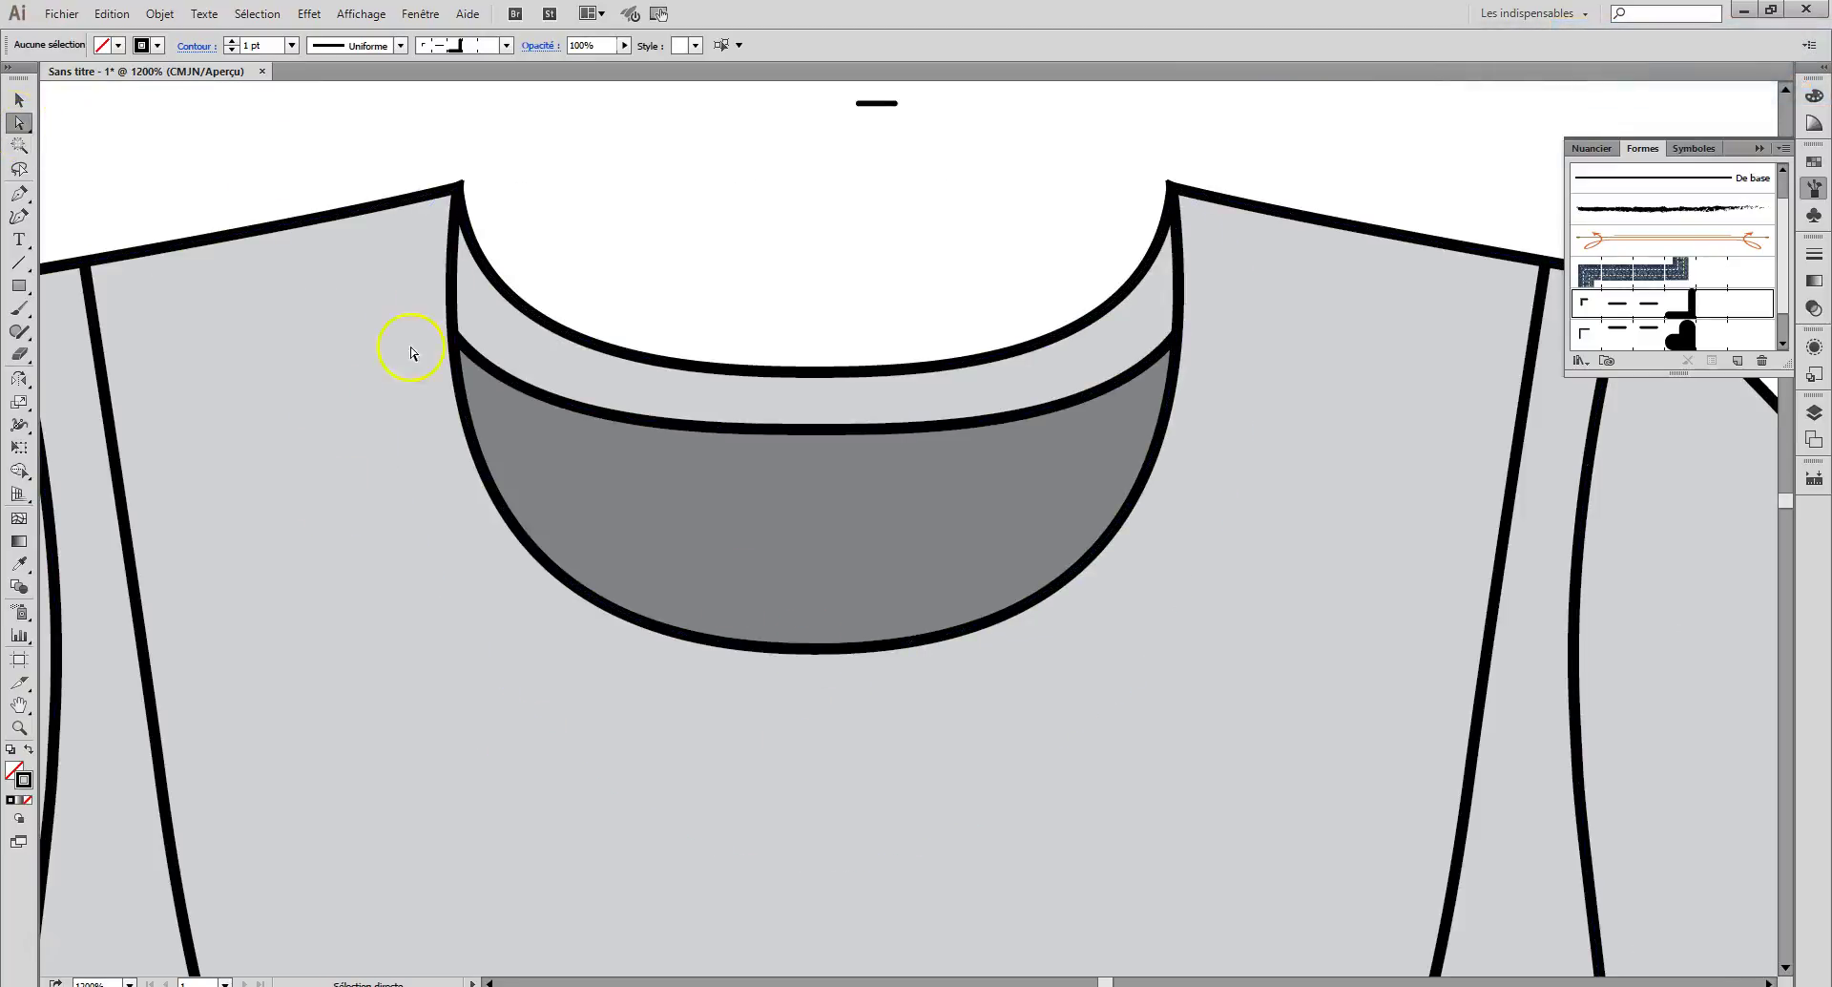
left_click(815, 648)
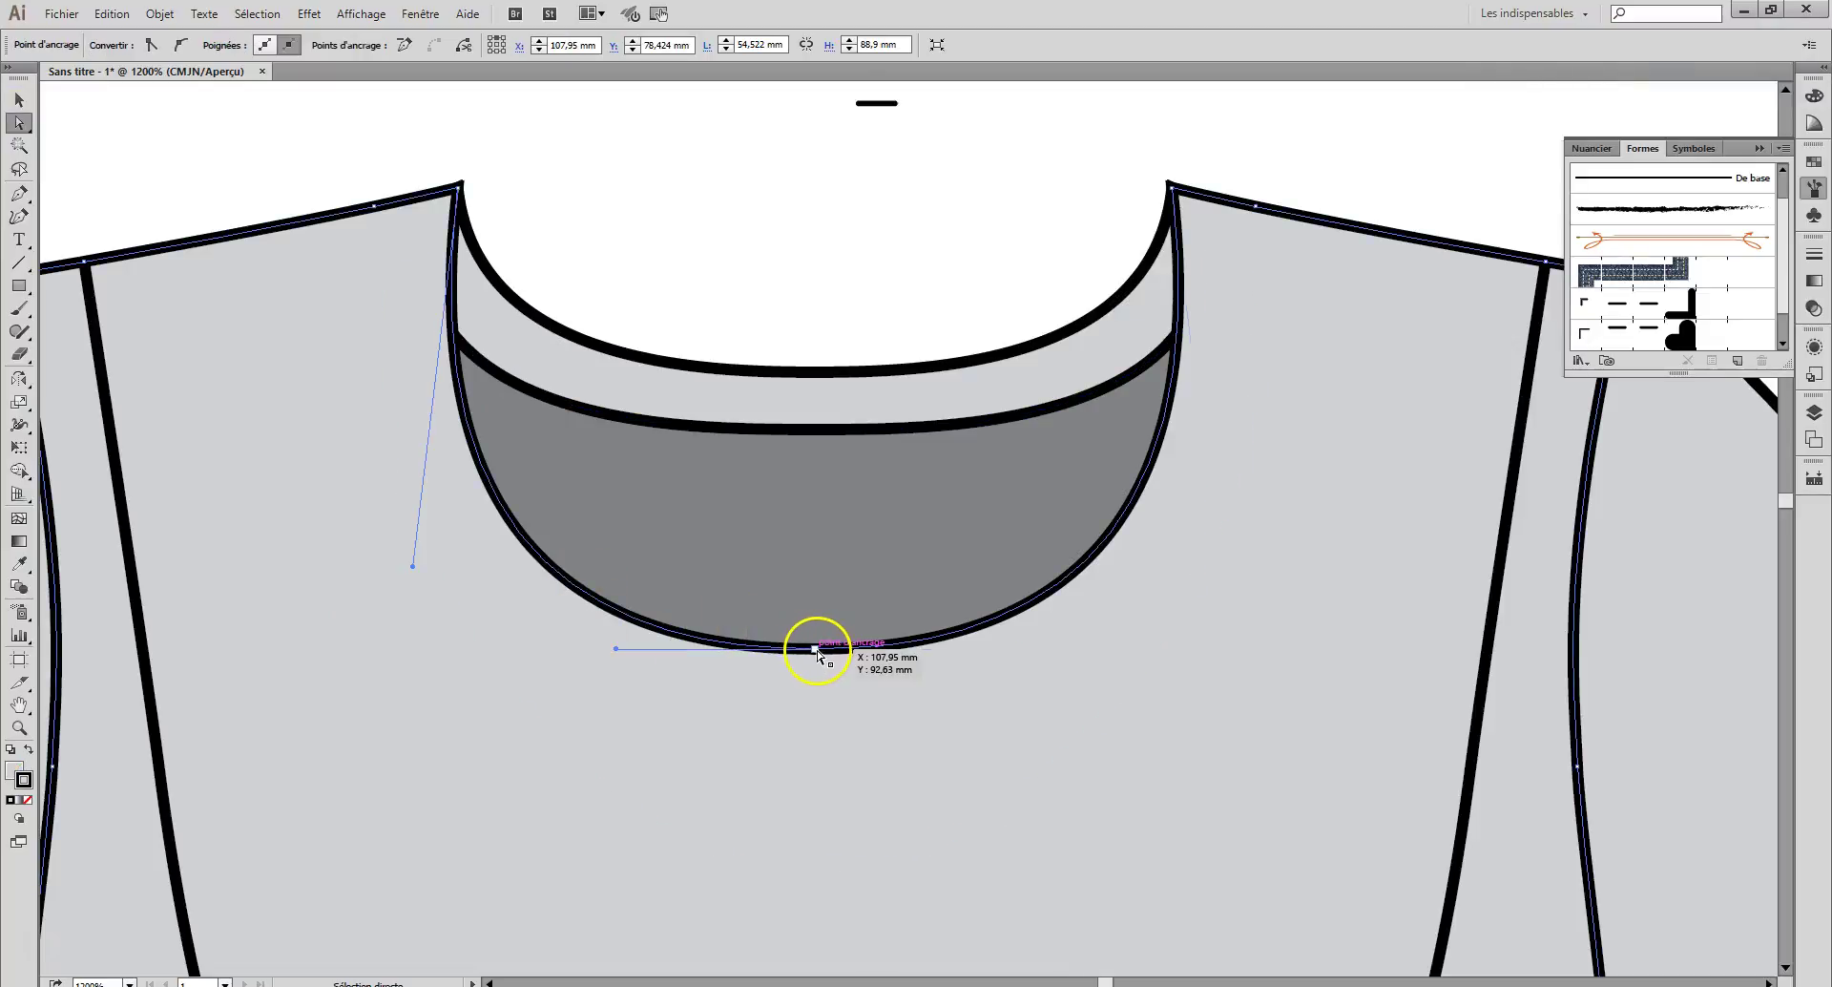
key("ctrl")
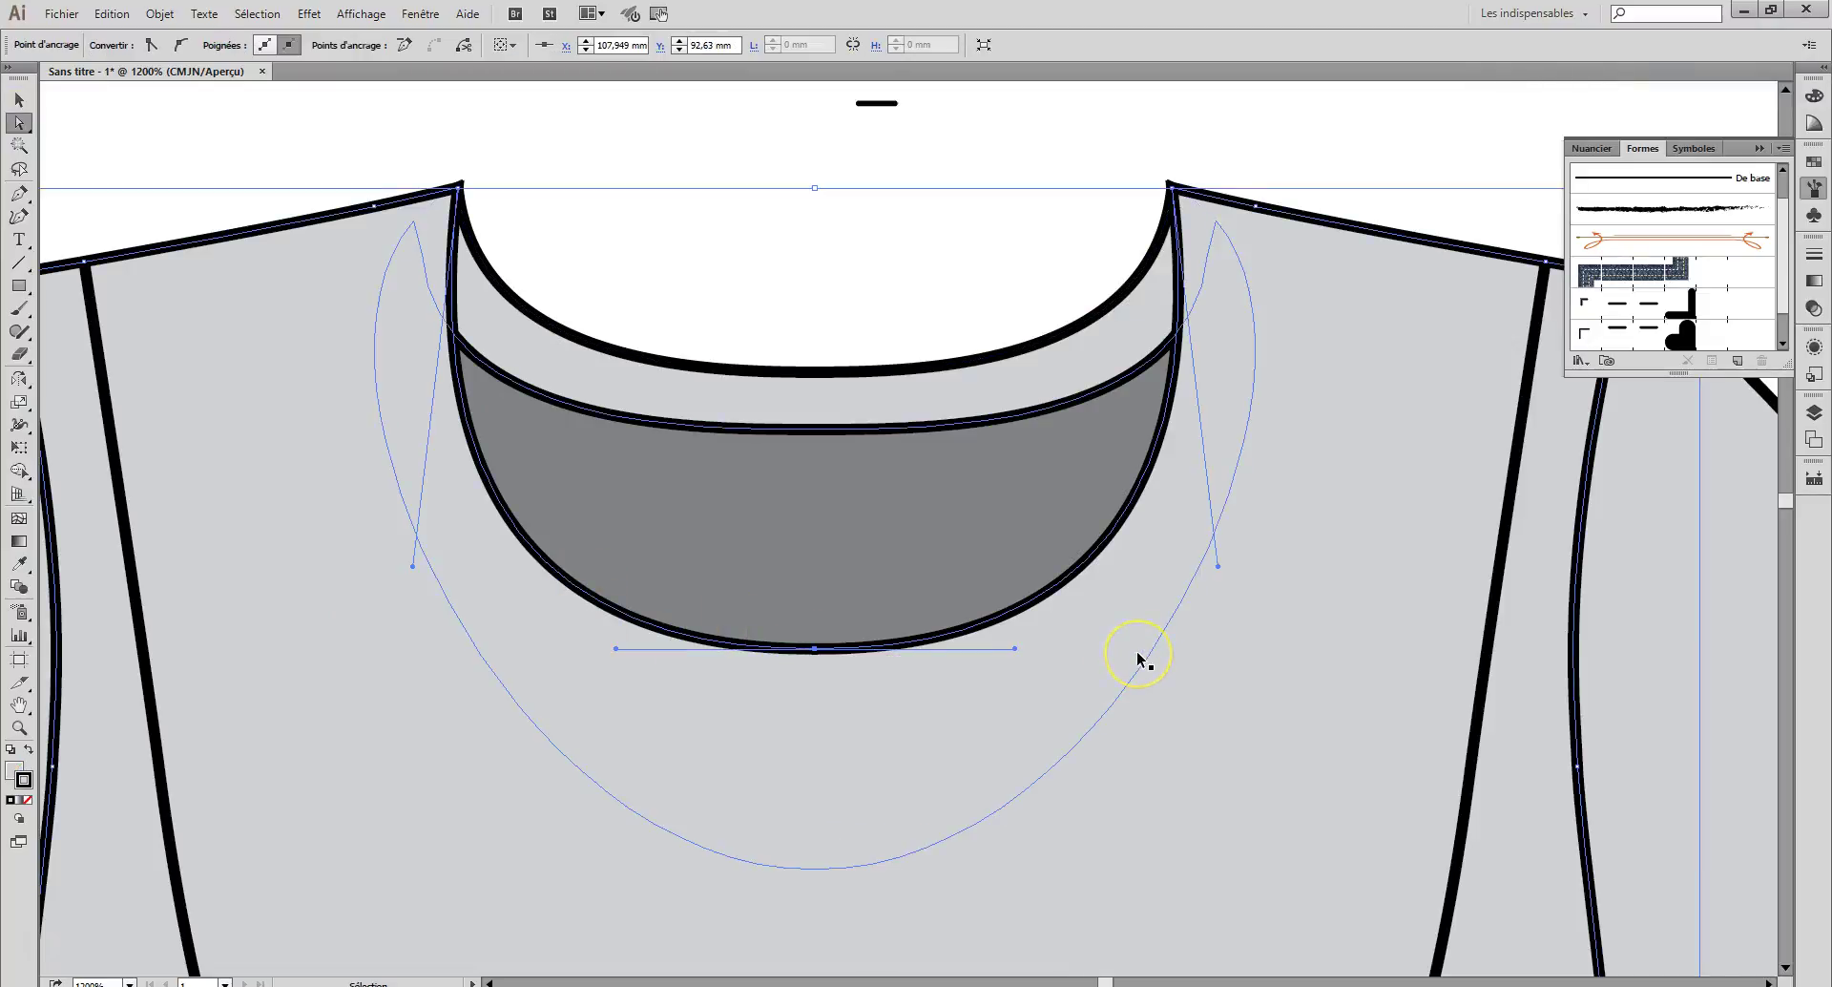
left_click(1141, 659, "ctrl")
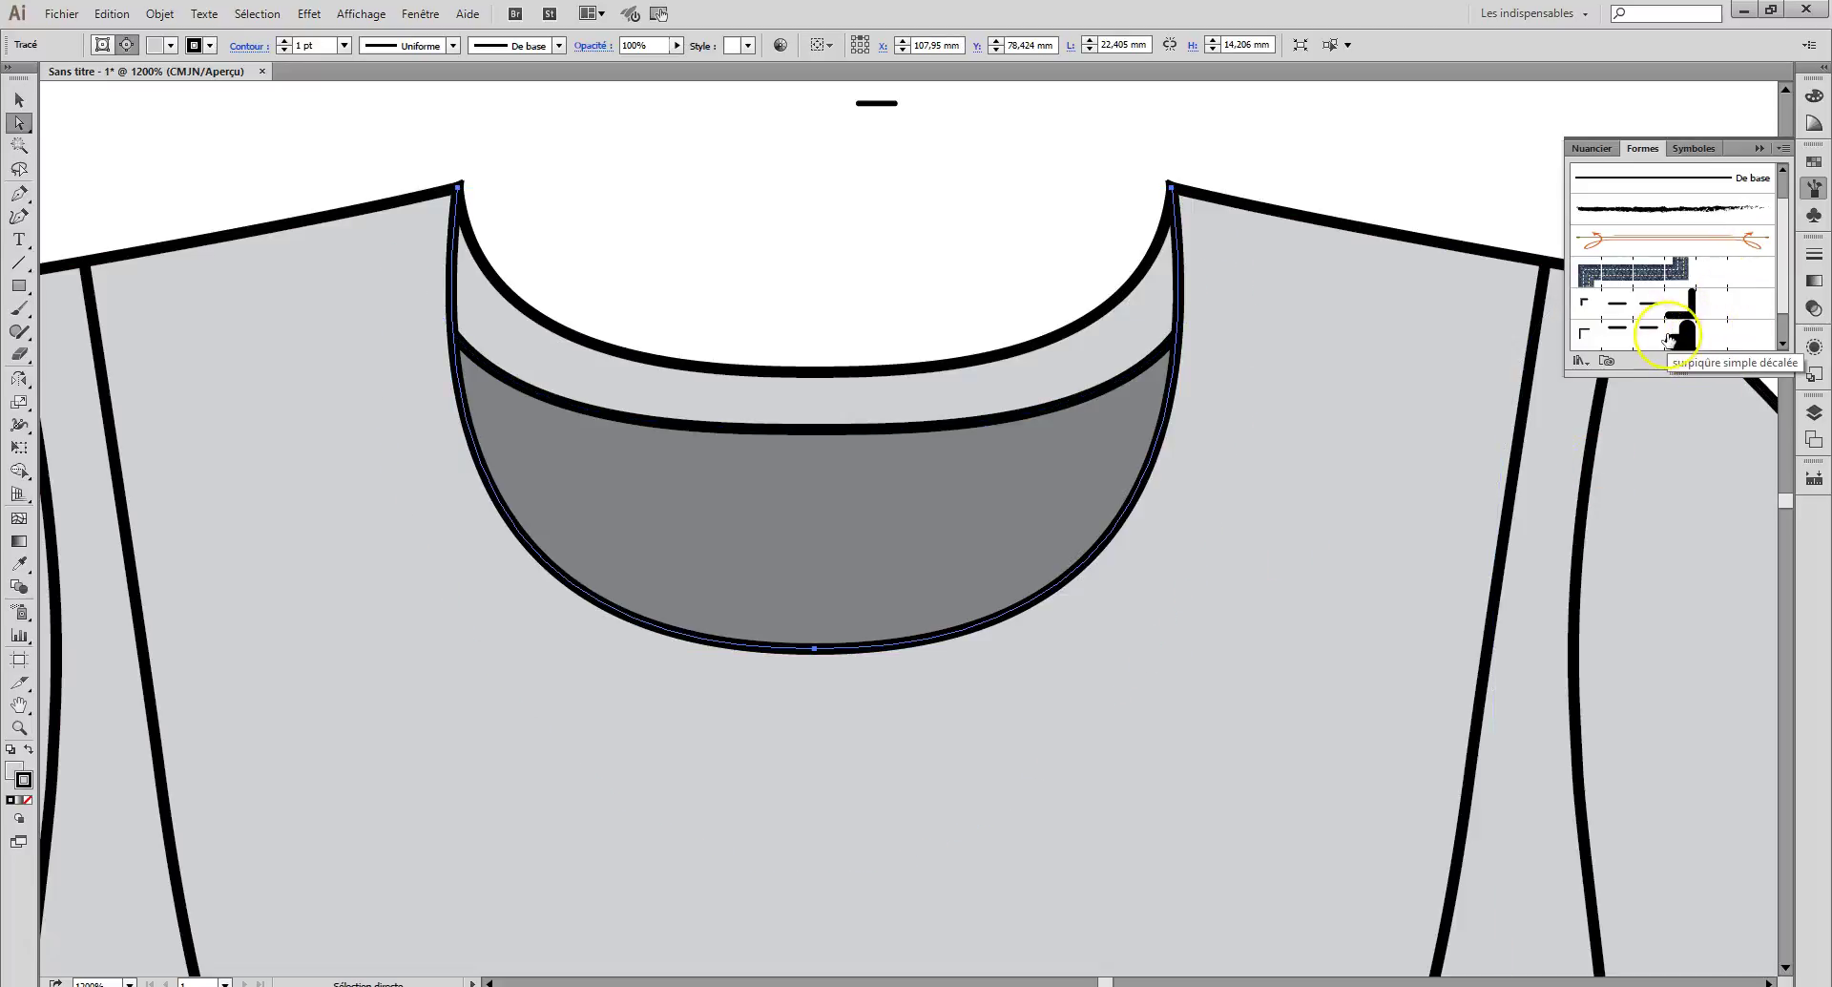
left_click(1668, 336)
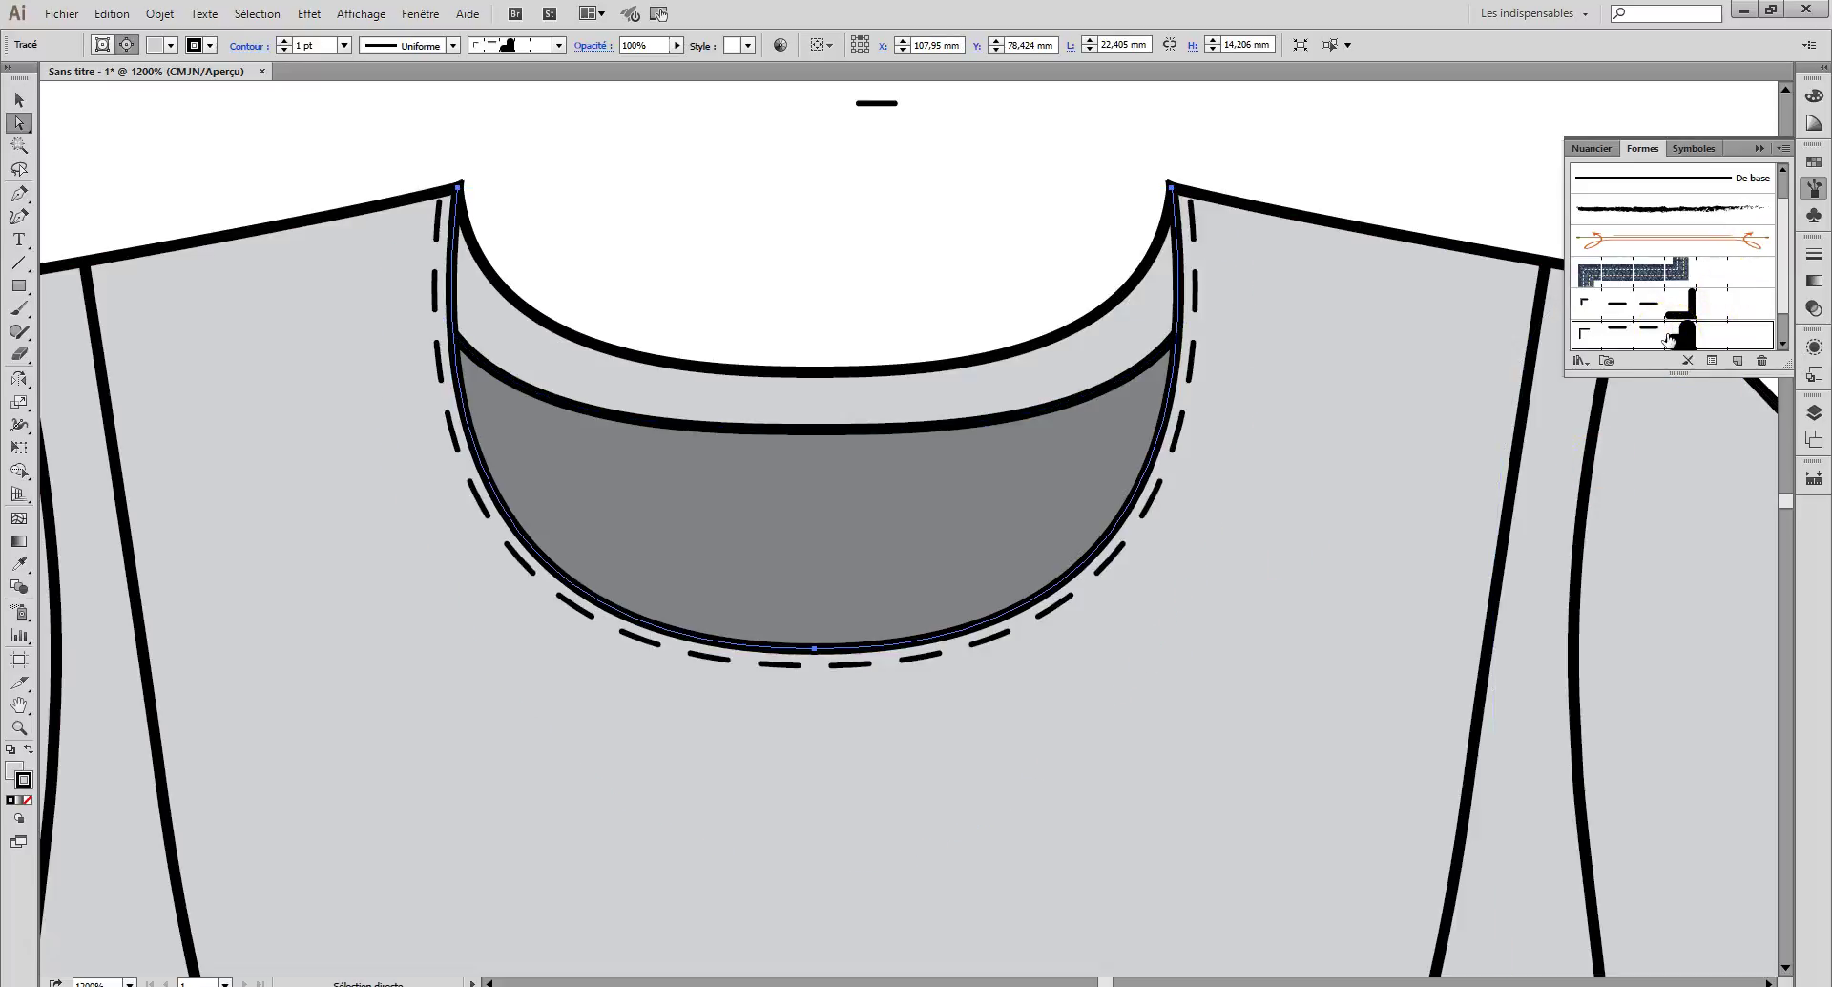